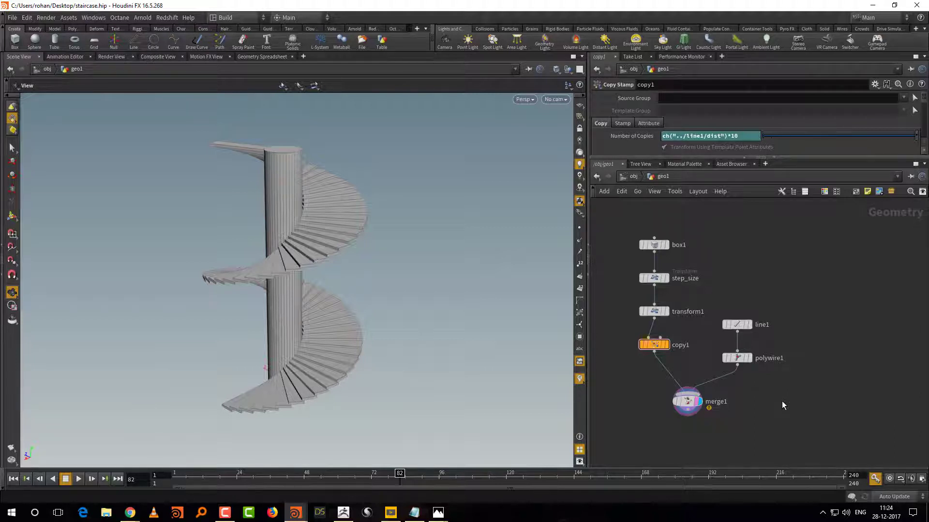
drag(427, 277, 475, 270)
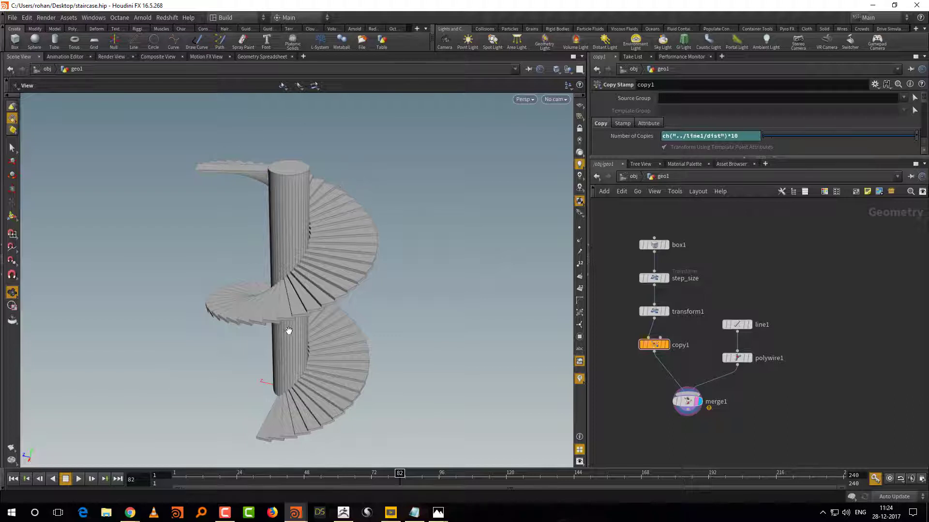
drag(289, 331, 424, 232)
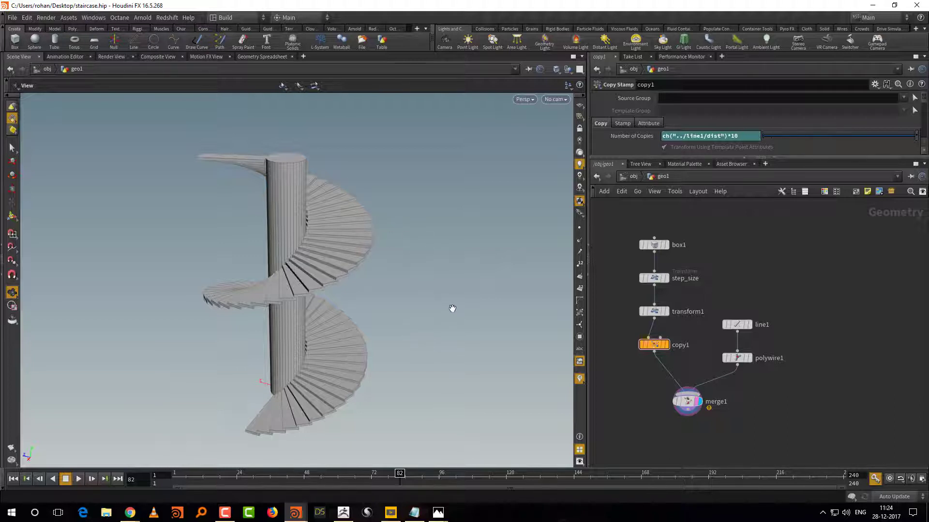
drag(452, 308, 415, 294)
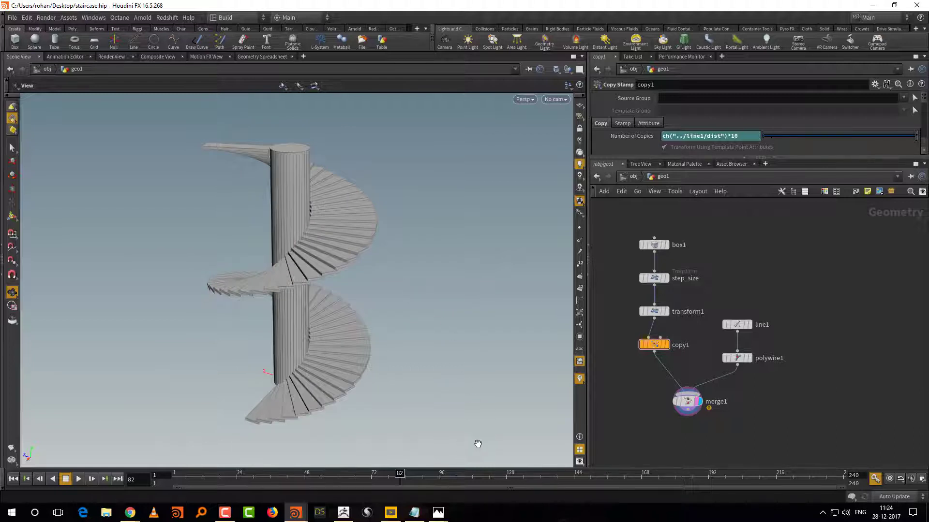
Switch to Notepad and go through the listed topics groups, add, skin and carve
click(414, 512)
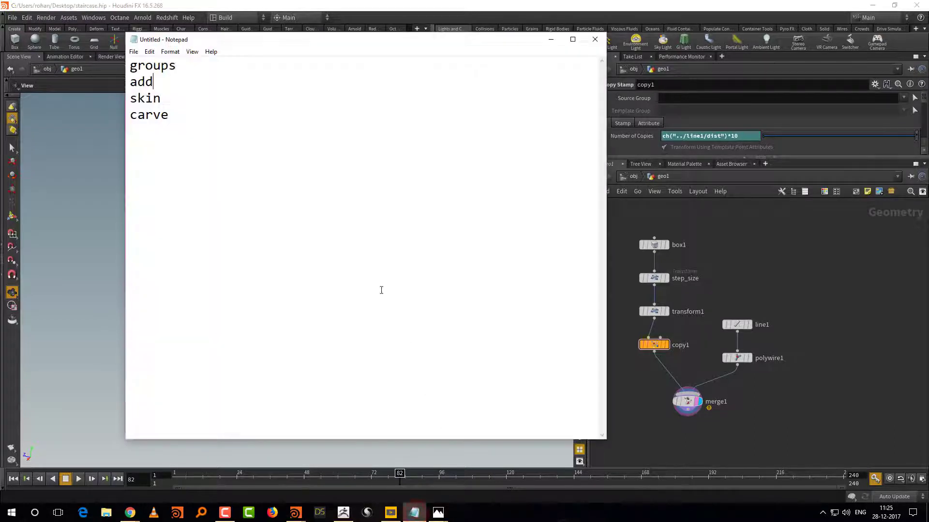
drag(146, 66, 178, 69)
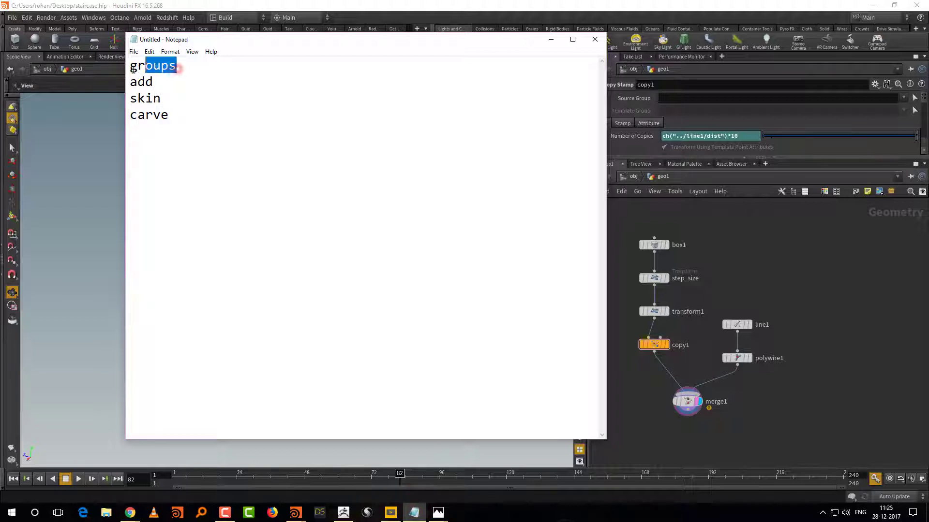
double_click(176, 68)
double_click(154, 82)
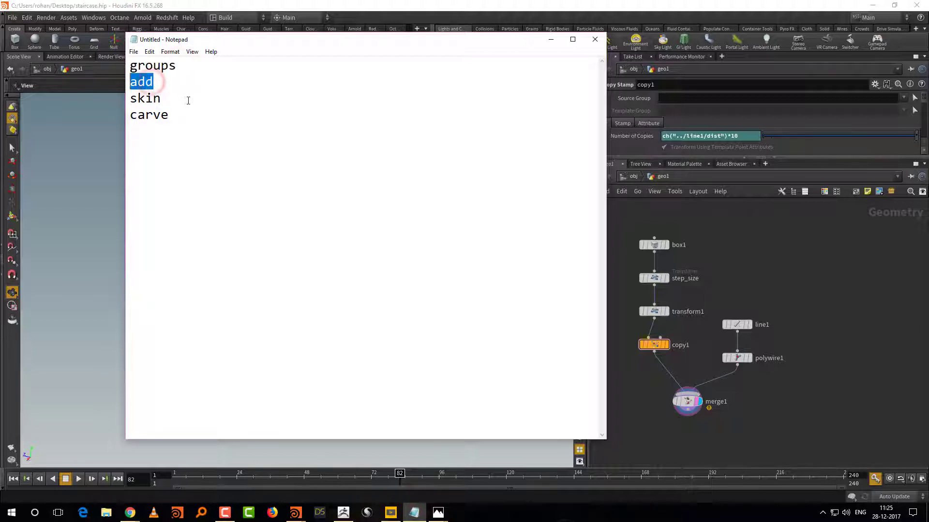
click(164, 85)
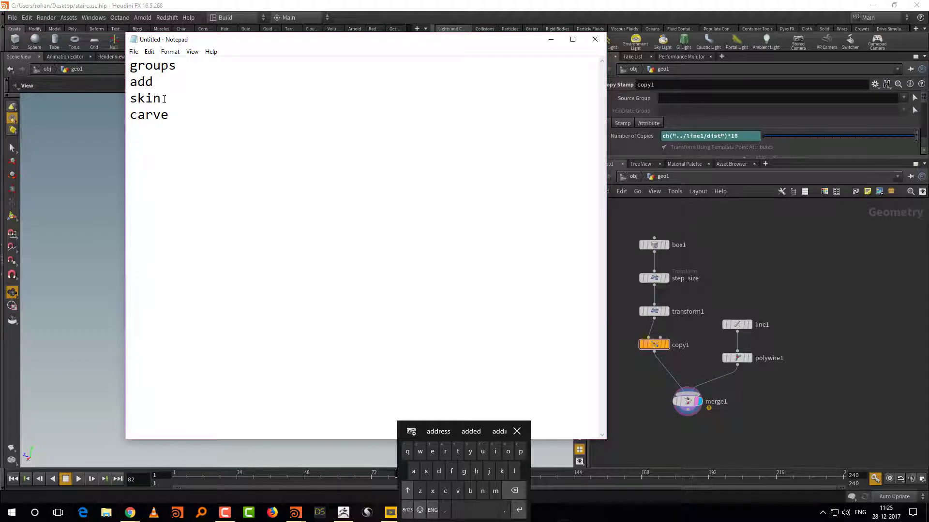
double_click(163, 99)
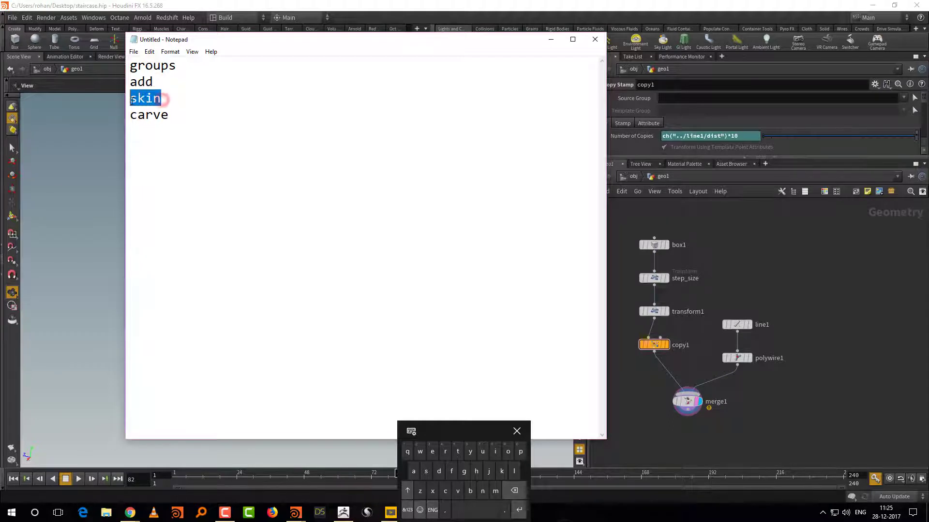
double_click(171, 116)
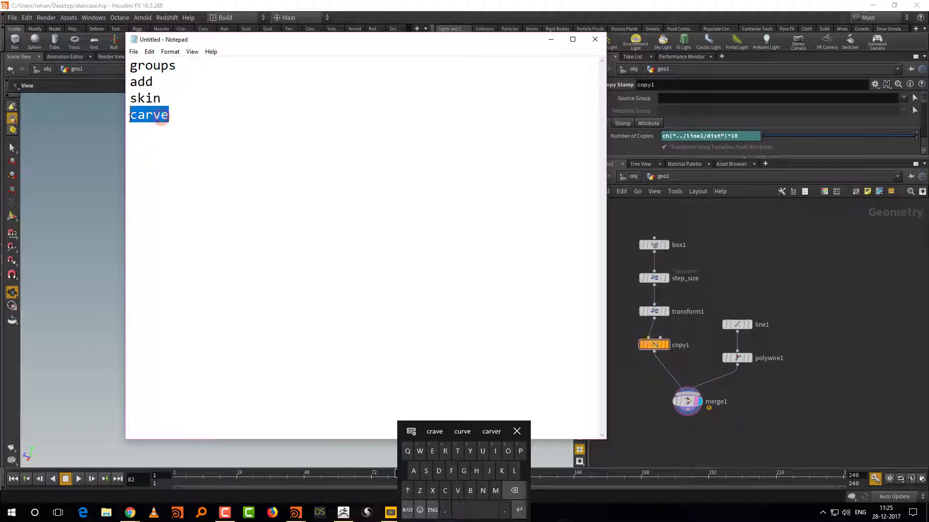
Insert the line "blast (delete)" below "add" in the Notepad list, then return to Houdini and widen the node network area
click(163, 83)
key(Return)
text(bl)
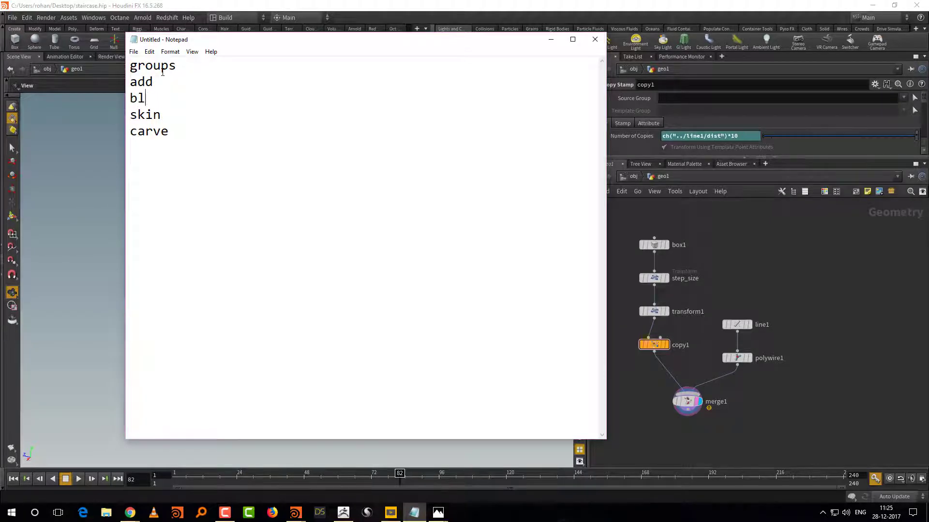
text(ast (delete))
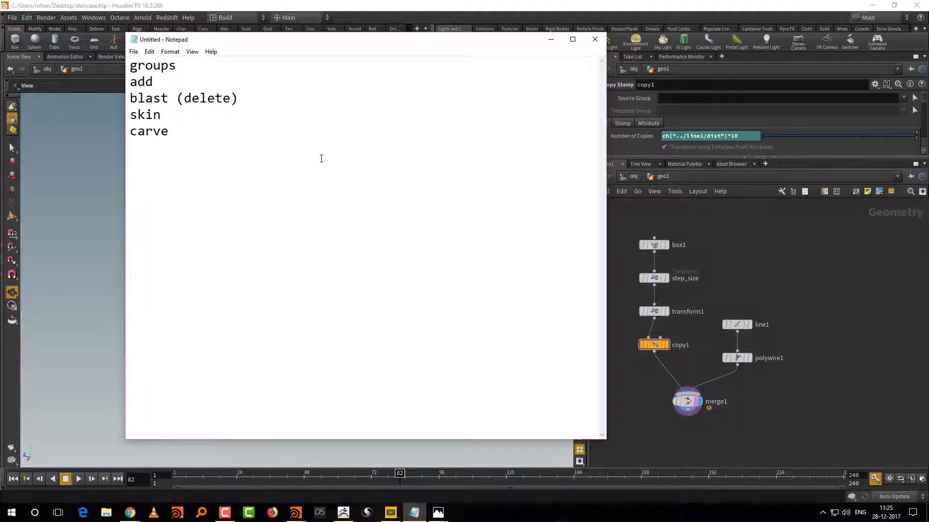
click(550, 39)
scroll(794, 338, up, 2)
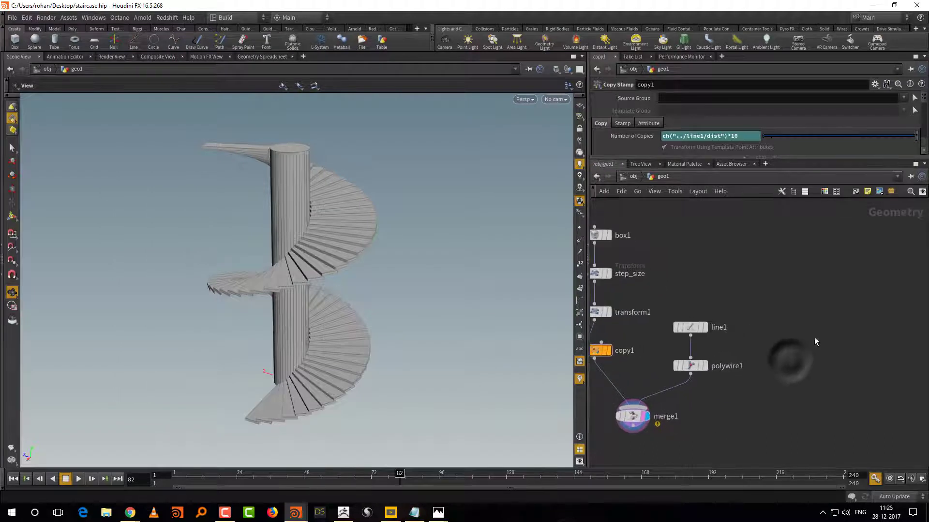
drag(586, 382, 540, 384)
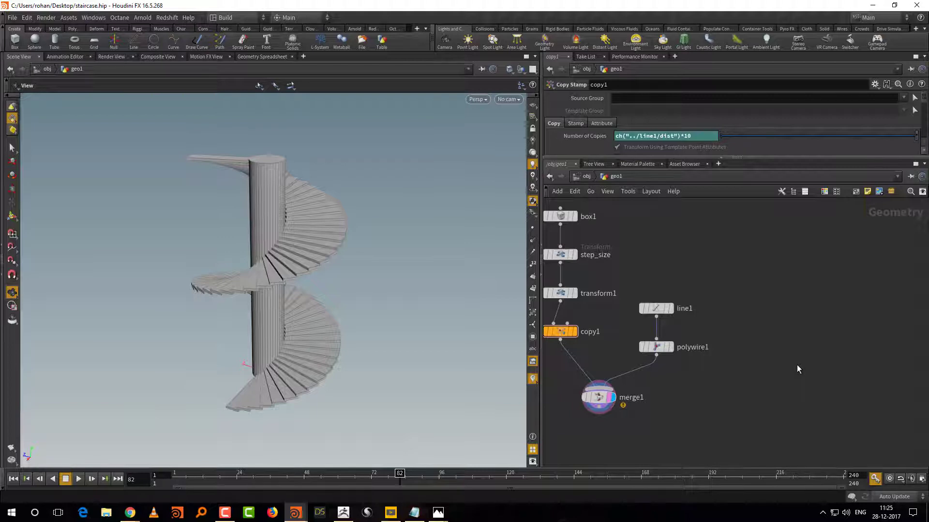
Append "(selection)" to the "groups" line in the Notepad list and return to the Houdini node network
click(414, 512)
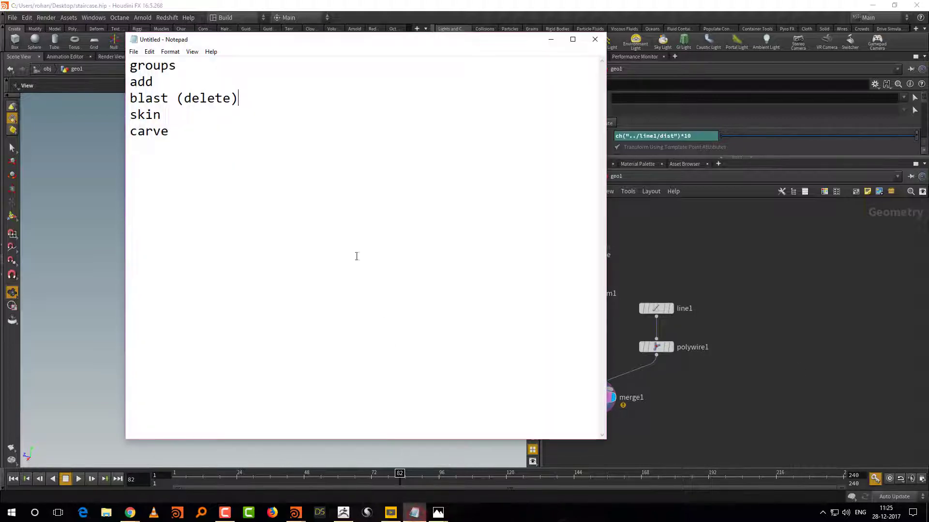
click(199, 67)
text((selectio)
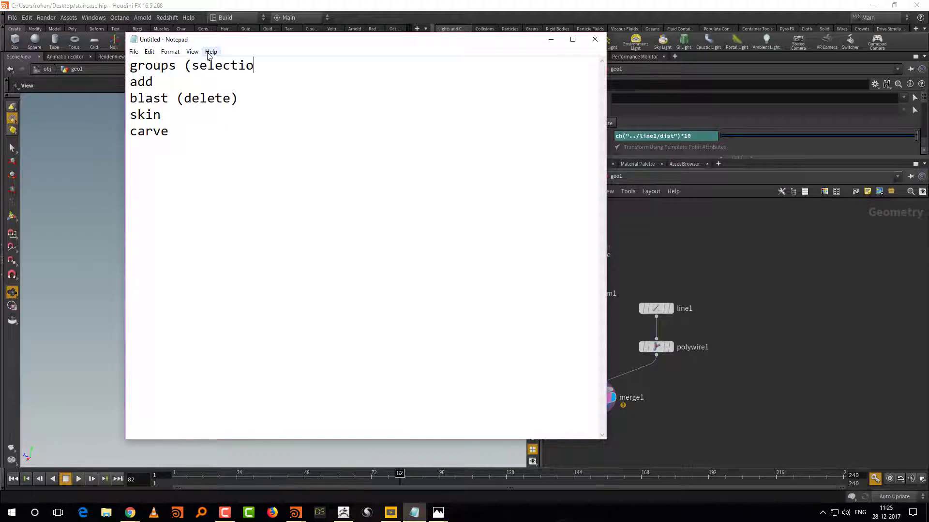
text(n))
click(765, 357)
middle_drag(765, 357, 780, 373)
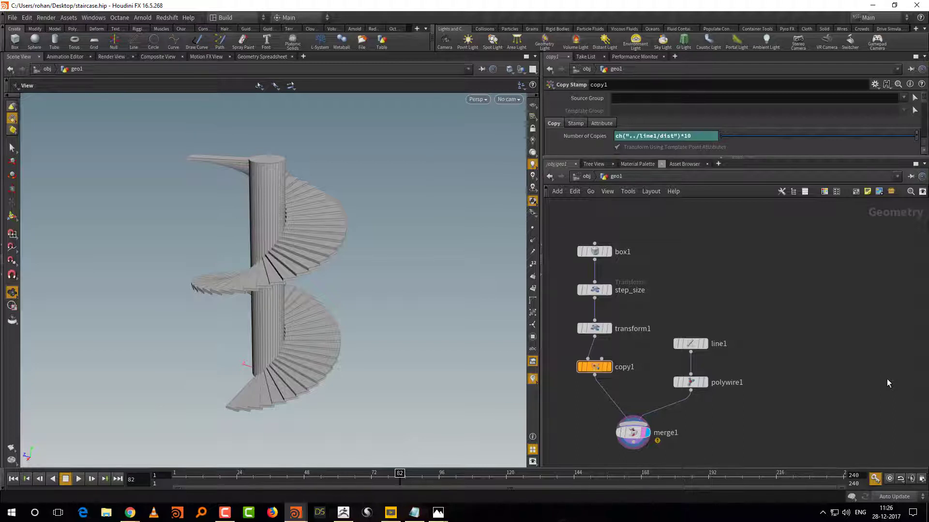
Add a Sphere node in empty space beside the staircase network, display it and frame it in the viewport
middle_drag(844, 326, 771, 311)
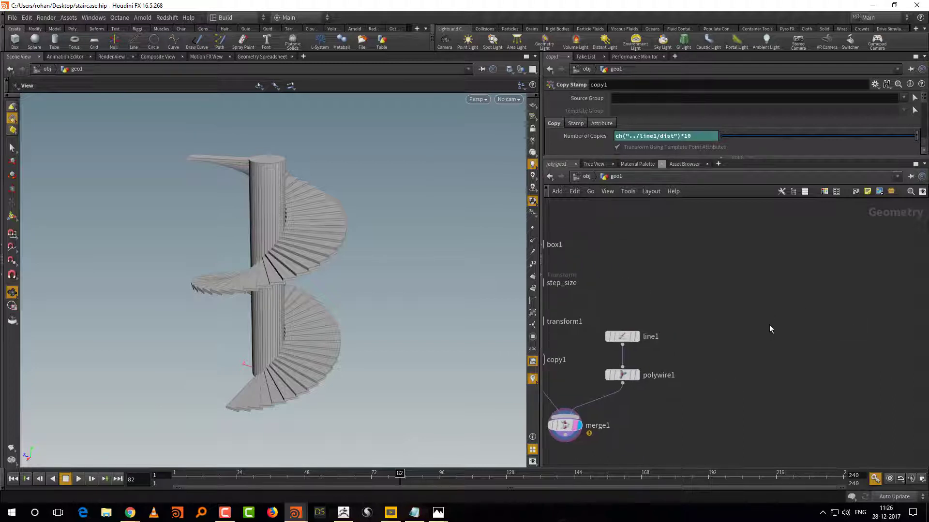
key(Tab)
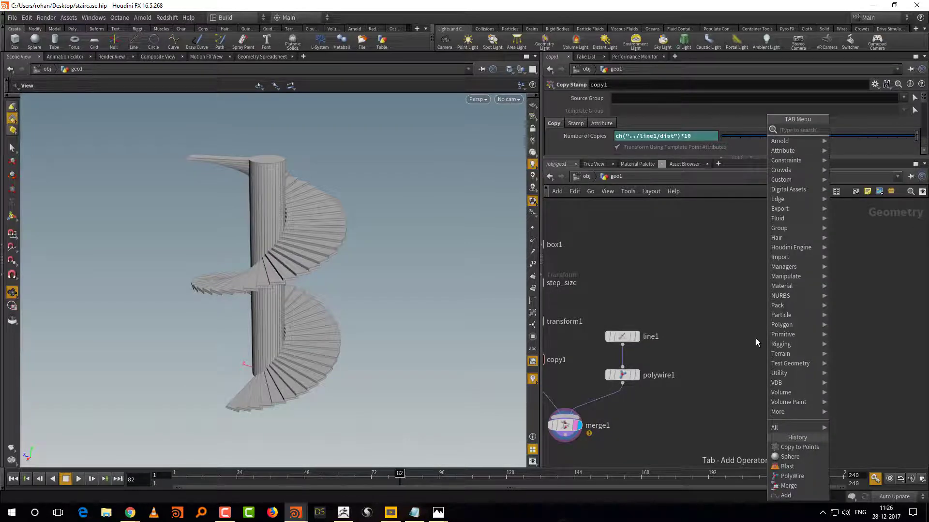
text(sph)
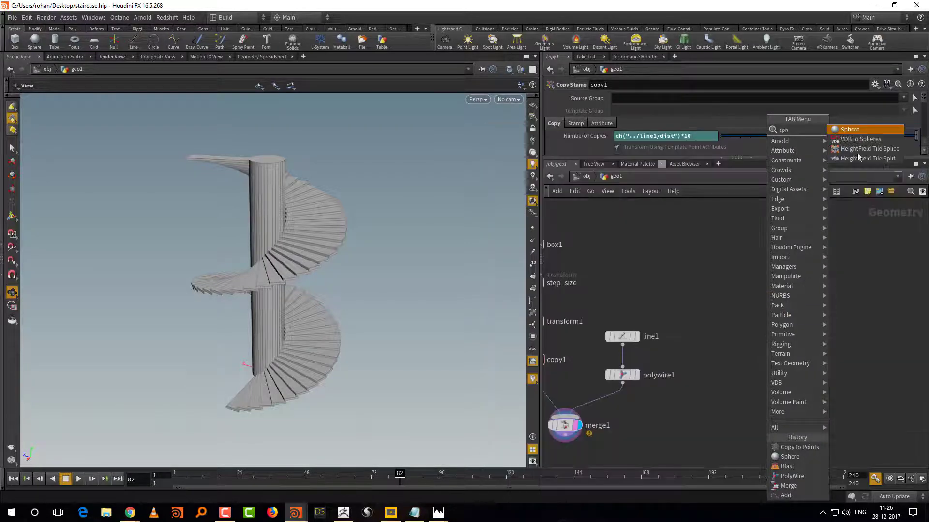
key(Return)
click(798, 287)
scroll(825, 316, up, 1)
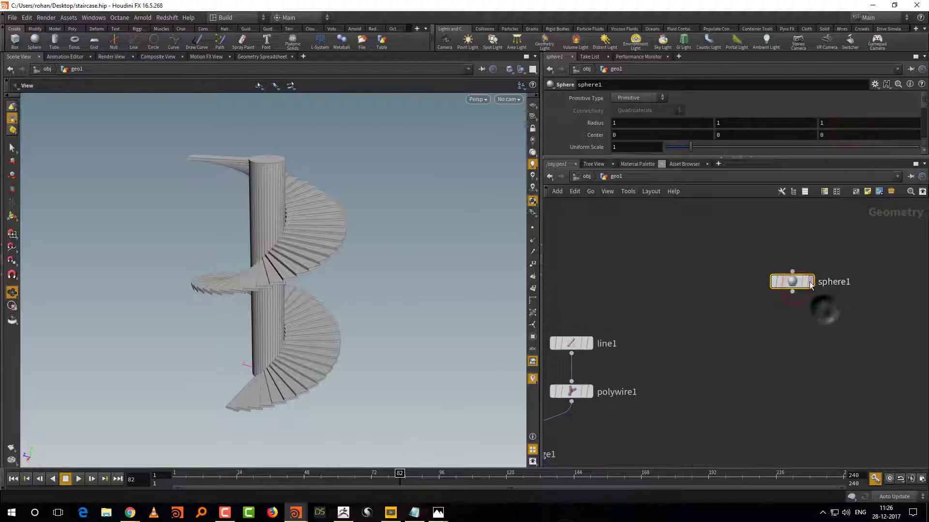
click(809, 281)
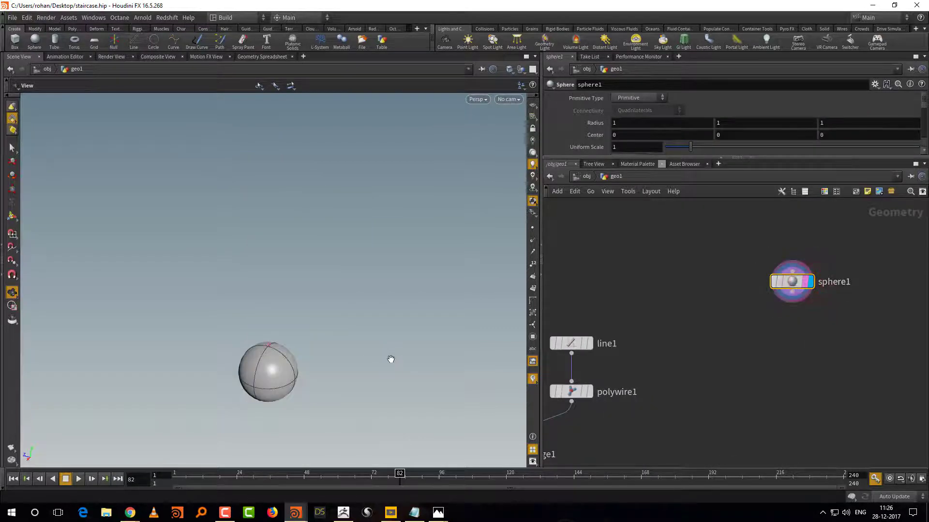
key(g)
drag(401, 380, 416, 362)
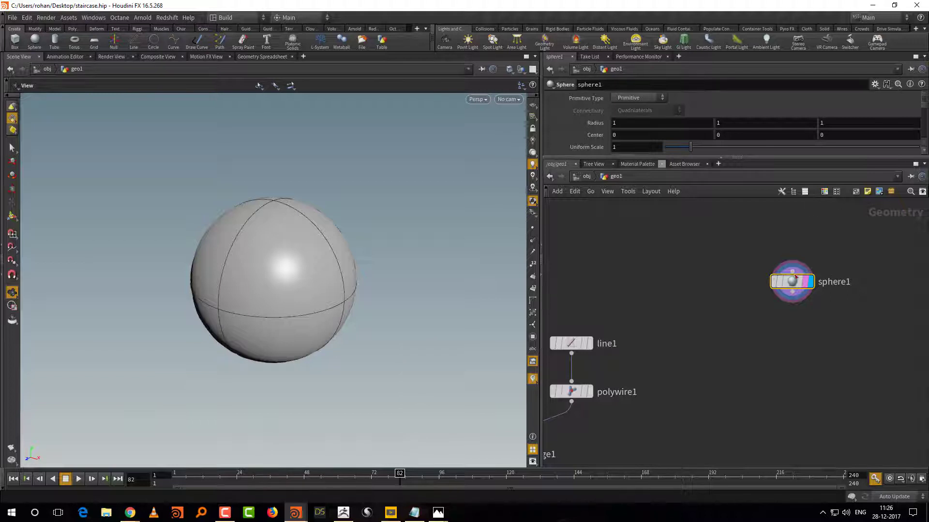
Try stretching the sphere with its viewport handles to a Y radius of about 1.28, and undo the stretch
mouse_move(794, 279)
click(760, 283)
middle_drag(816, 344, 810, 371)
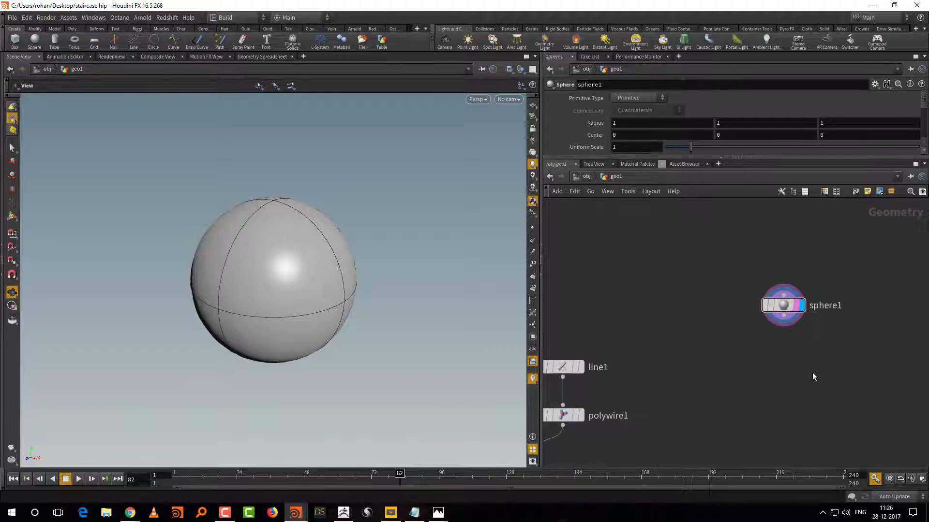
key(Return)
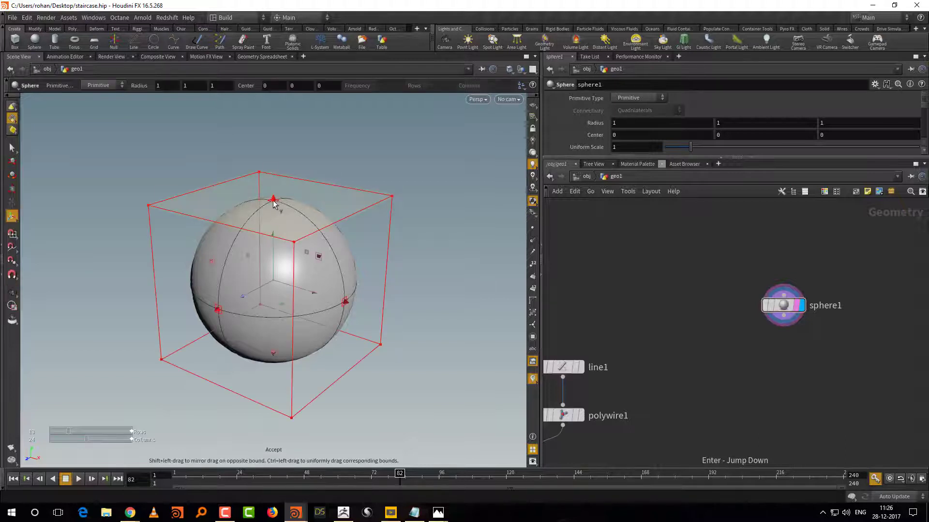
drag(274, 203, 271, 179)
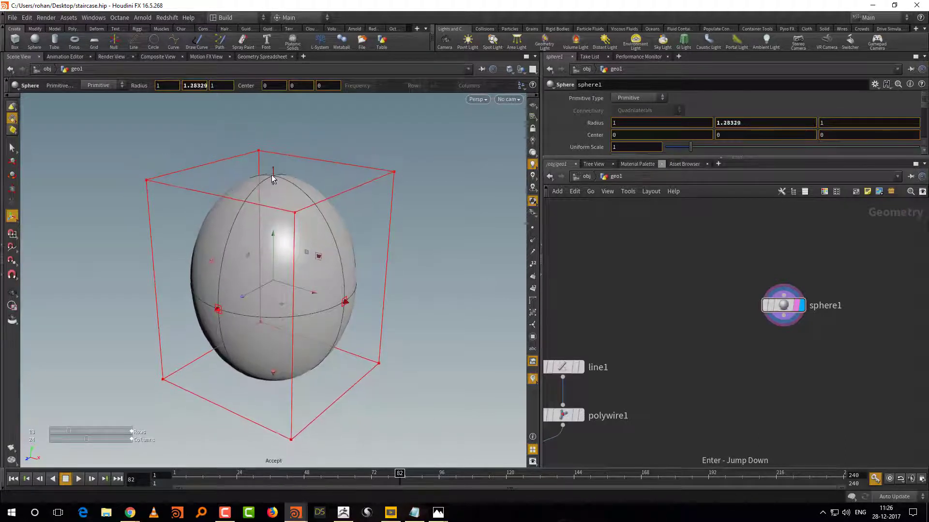
key(ctrl+z)
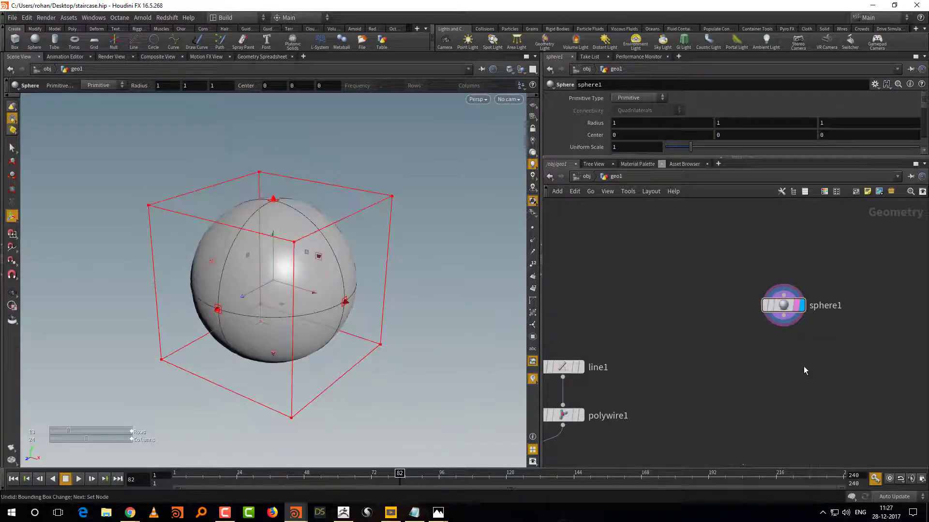
Change the sphere's primitive type to Polygon and set its frequency to 3
drag(774, 157, 774, 187)
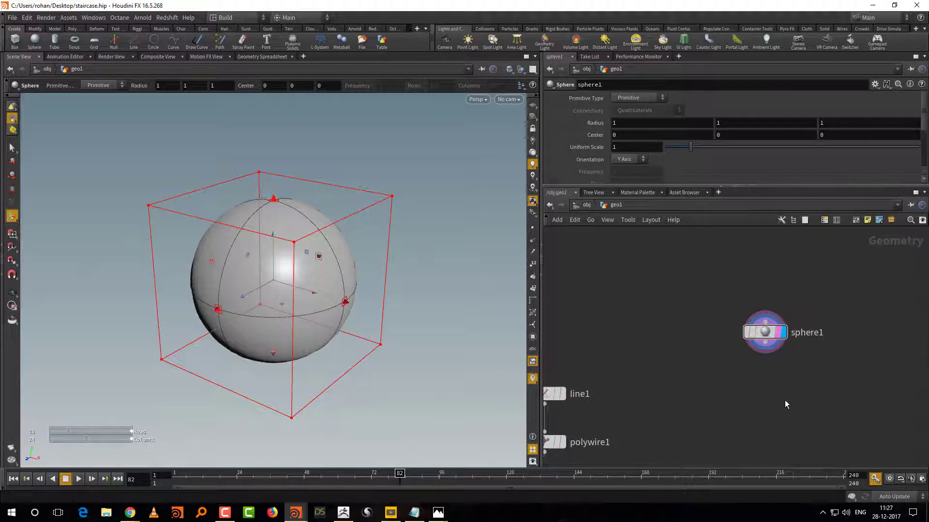
click(640, 97)
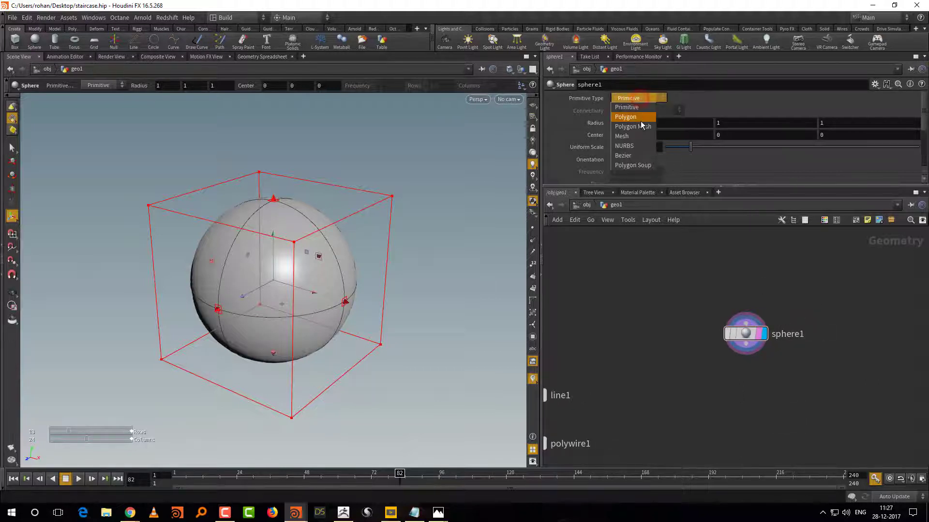
click(640, 120)
drag(696, 173, 721, 174)
middle_drag(746, 384, 725, 381)
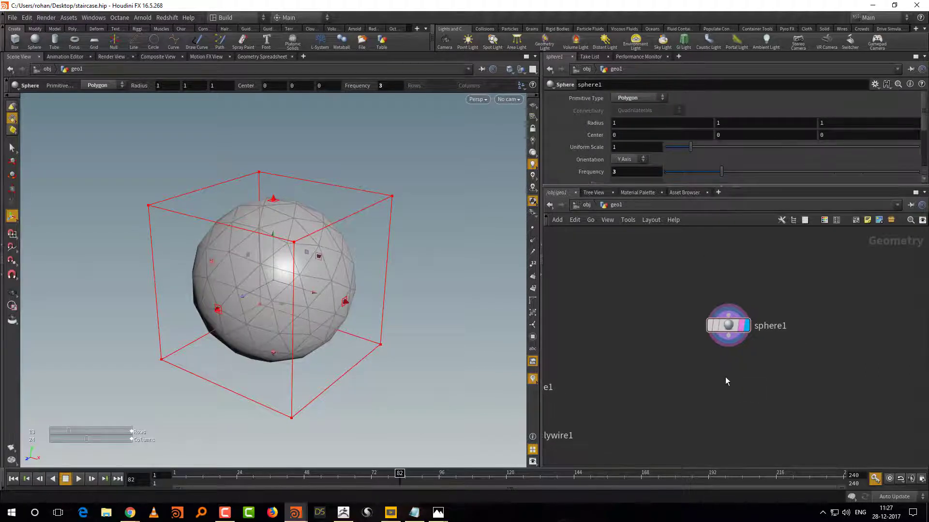
Add a Group node below sphere1, connect it to the sphere's output, display its result and enlarge its parameter area
key(Tab)
text(gr)
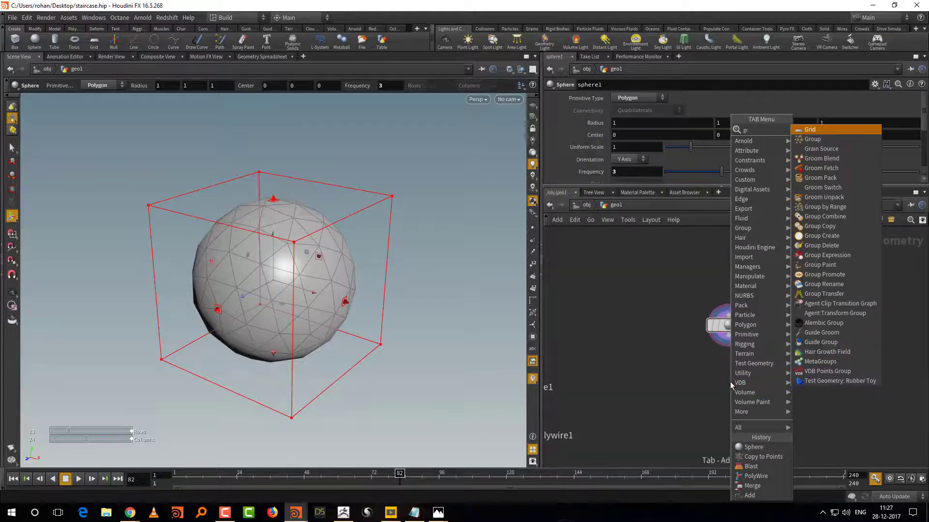
text(ou)
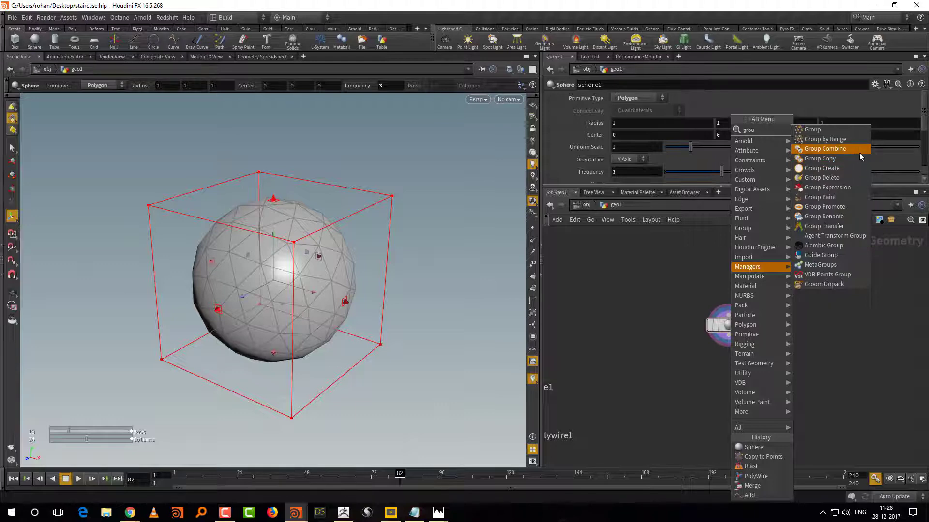
click(837, 129)
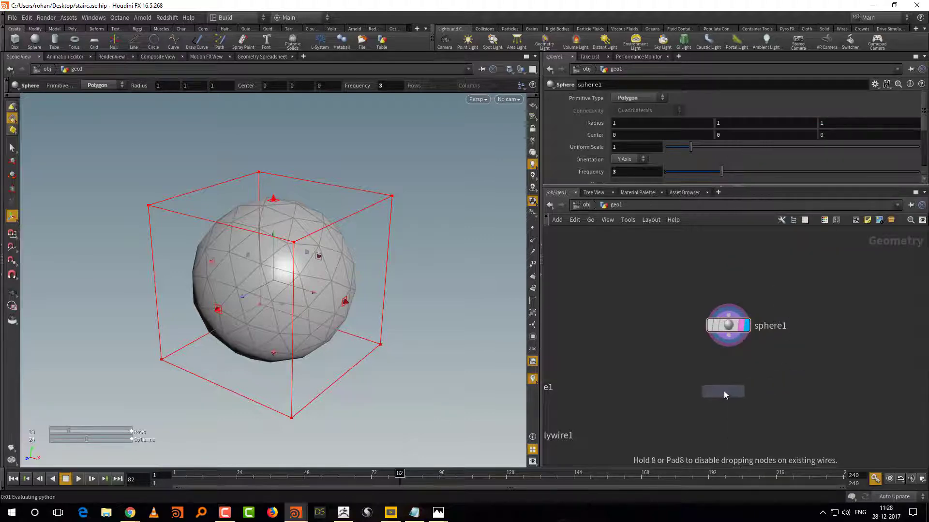
click(727, 388)
click(710, 396)
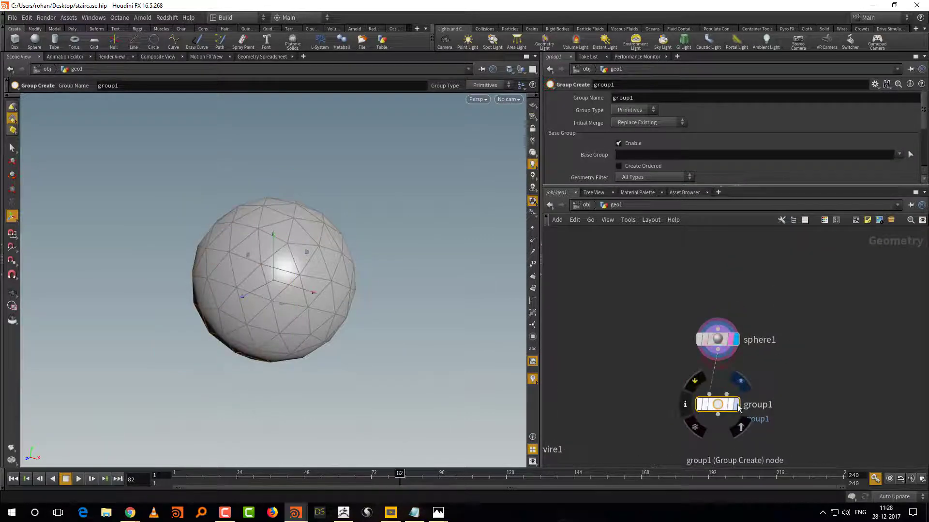
click(735, 405)
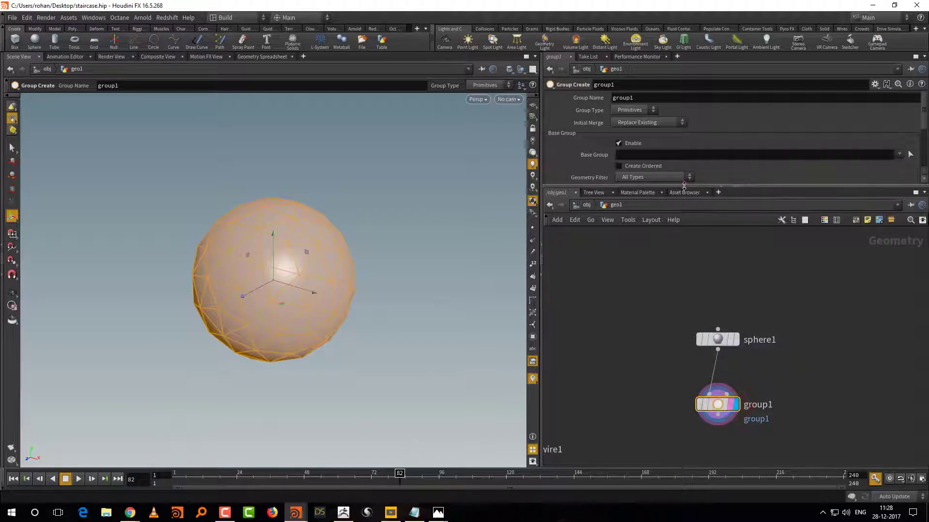
drag(684, 185, 685, 217)
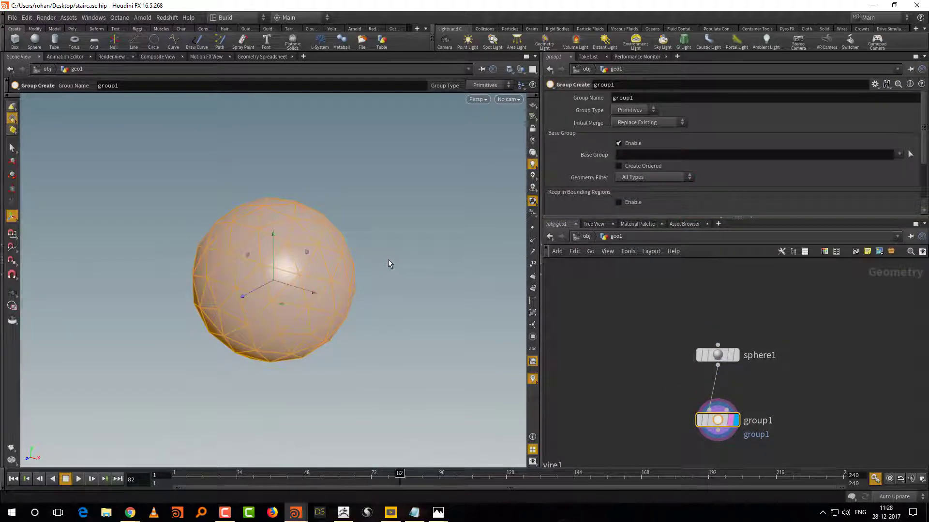
Set the group name of the group1 node to s
mouse_move(721, 422)
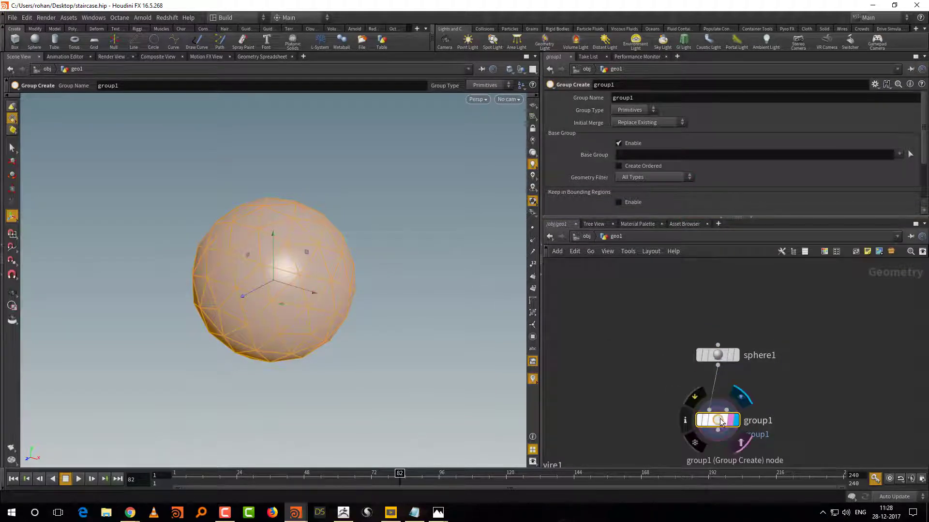
double_click(643, 96)
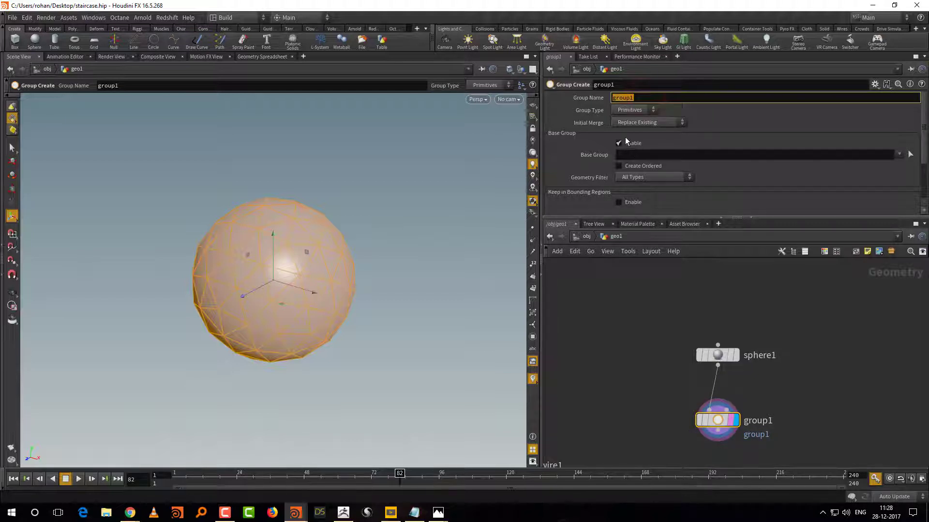
text(s)
key(Return)
middle_drag(799, 424, 797, 380)
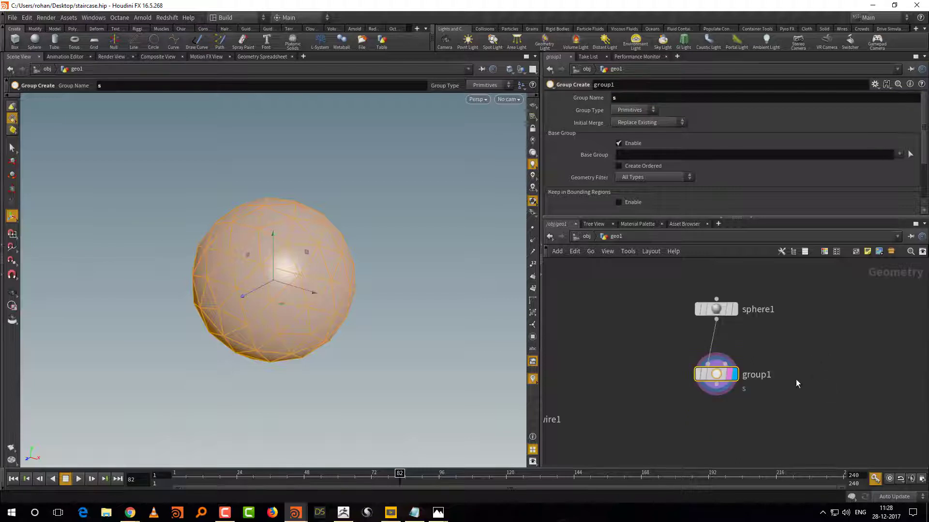
scroll(800, 379, up, 3)
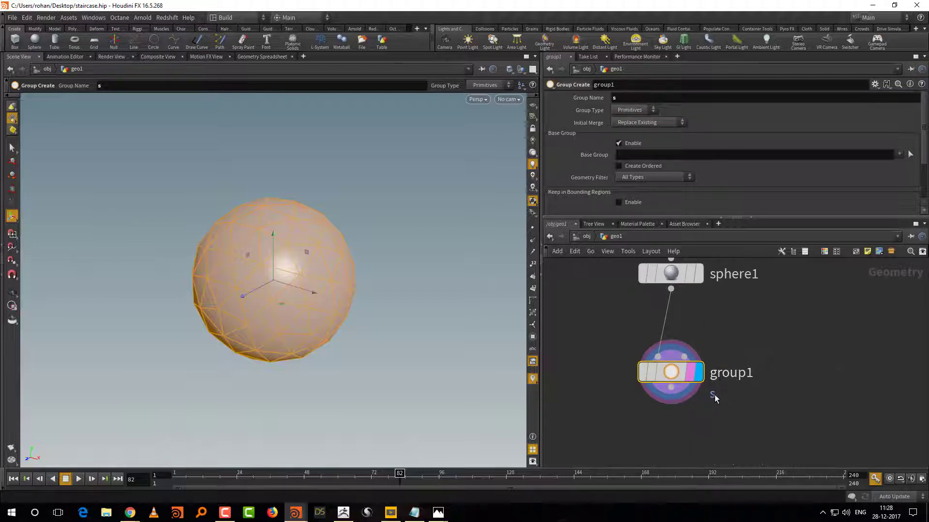
middle_drag(786, 337, 786, 363)
scroll(786, 361, down, 1)
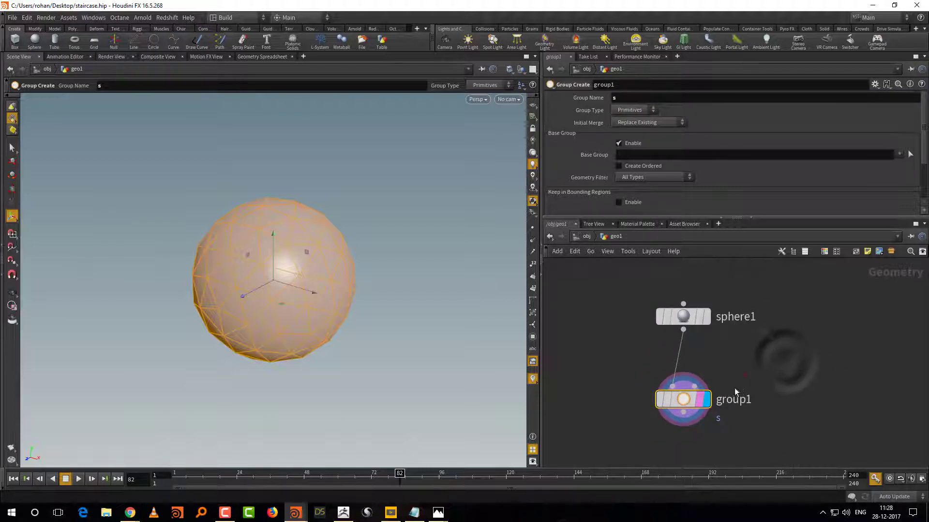
drag(744, 373, 634, 444)
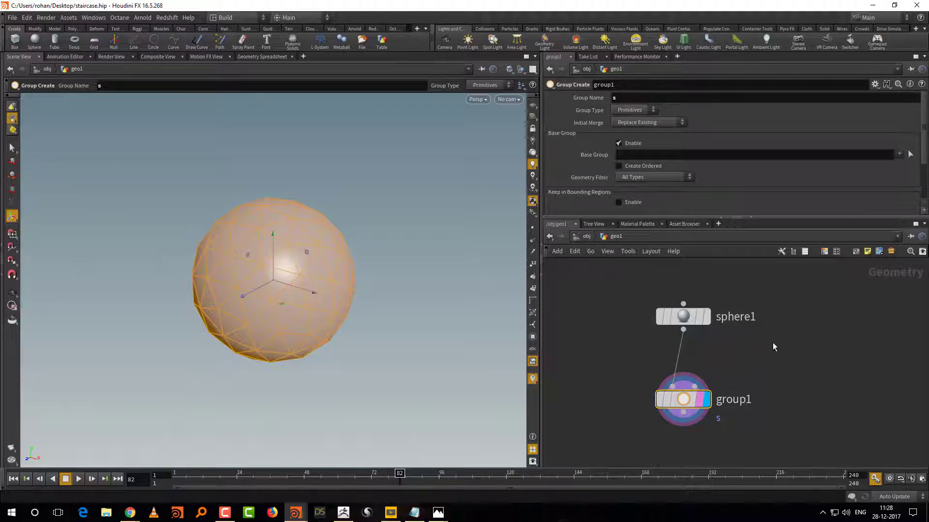
scroll(801, 388, down, 3)
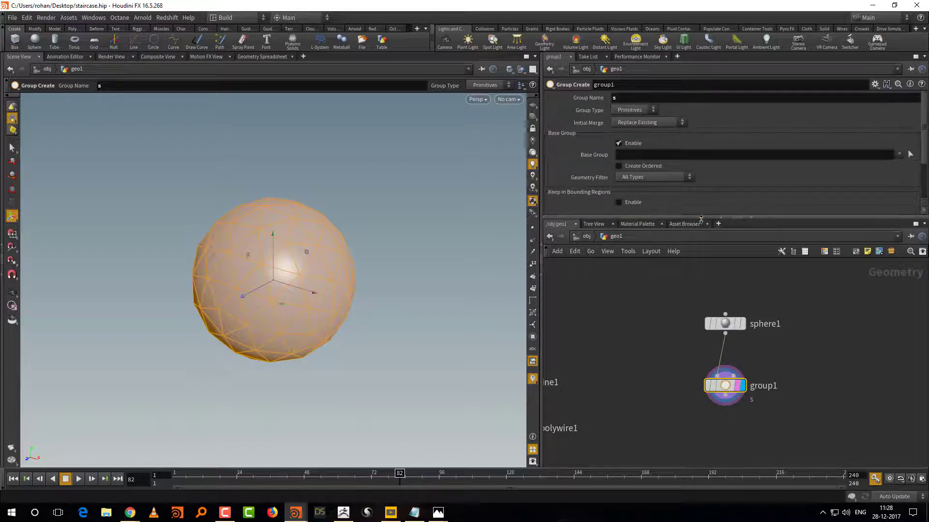
Enlarge the parameter area, turn off group1's Base Group and enable Keep in Bounding Regions
drag(708, 218, 708, 259)
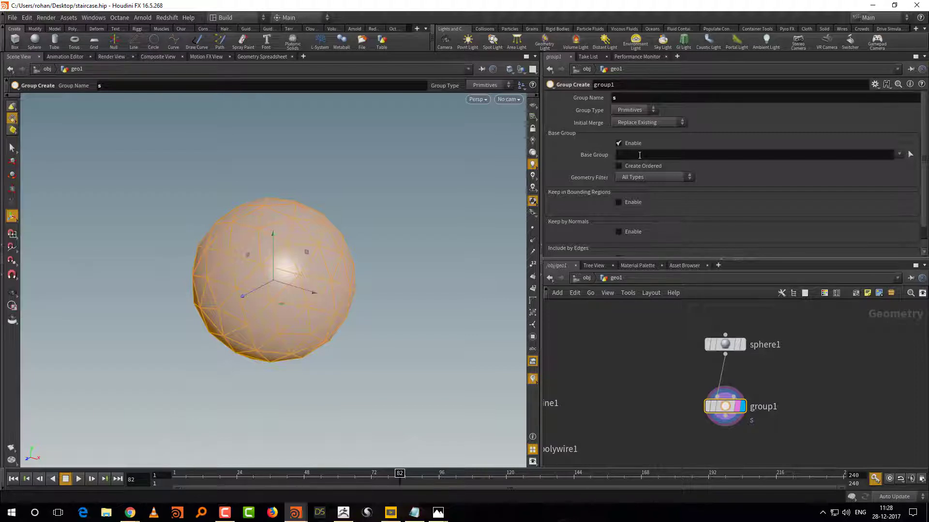
click(619, 143)
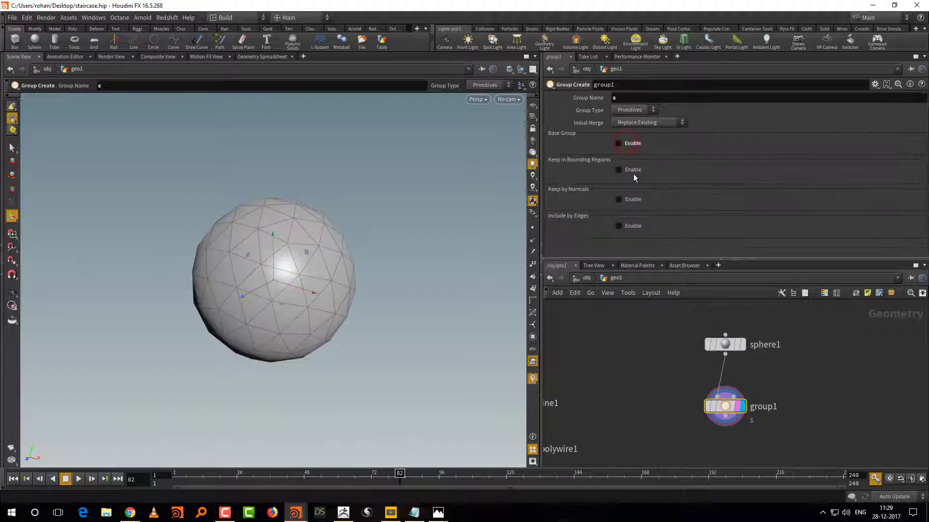
click(619, 170)
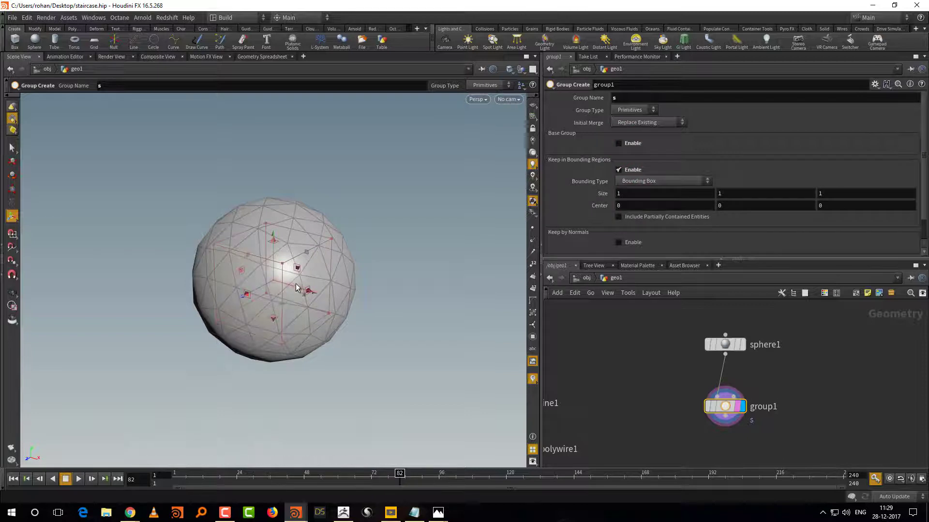
Move group1's bounding box to an X center of about 0.85 and stretch it to about 2.23 in Y and 2.09 in Z
drag(298, 287, 362, 296)
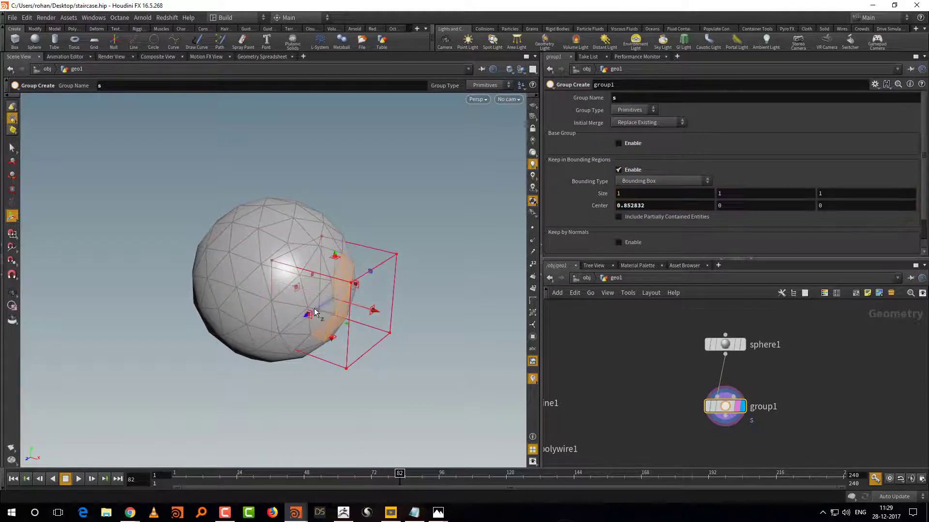
drag(311, 314, 283, 336)
drag(334, 258, 336, 202)
key(Escape)
drag(473, 363, 455, 342)
key(Return)
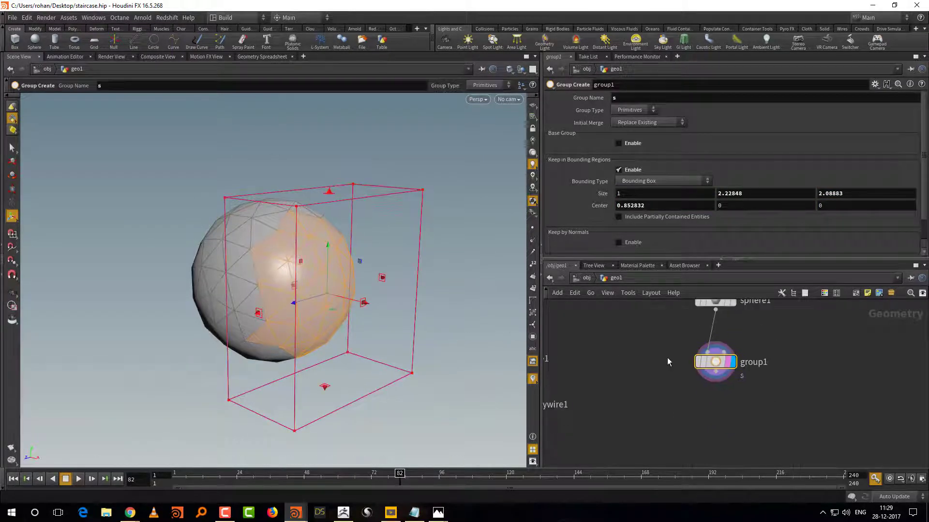
Add a Transform node below group1, connected to its output, and display its result
key(Tab)
mouse_move(689, 325)
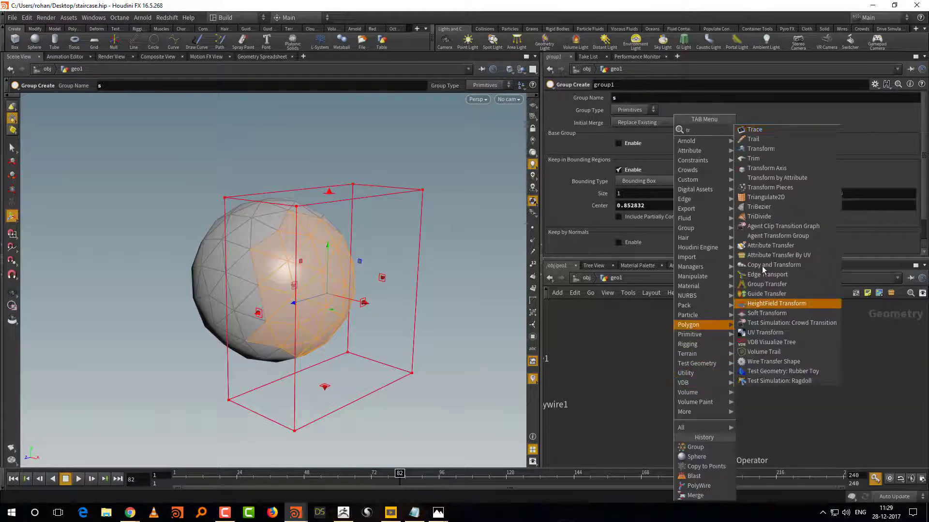
click(787, 152)
click(720, 414)
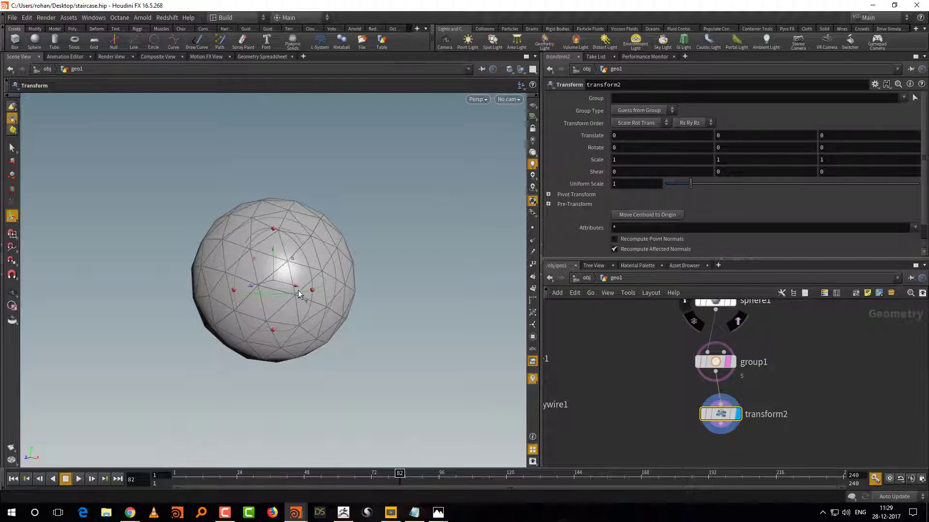
Restrict the Transform node to group s and move the grouped faces about 0.64 along X
mouse_move(298, 290)
mouse_down()
mouse_move(332, 295)
mouse_move(313, 291)
mouse_up()
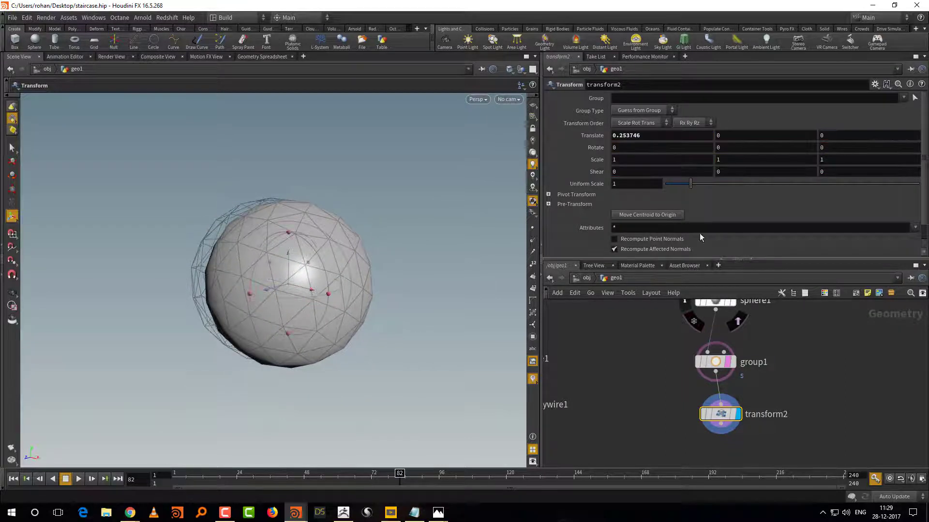
key(ctrl+z)
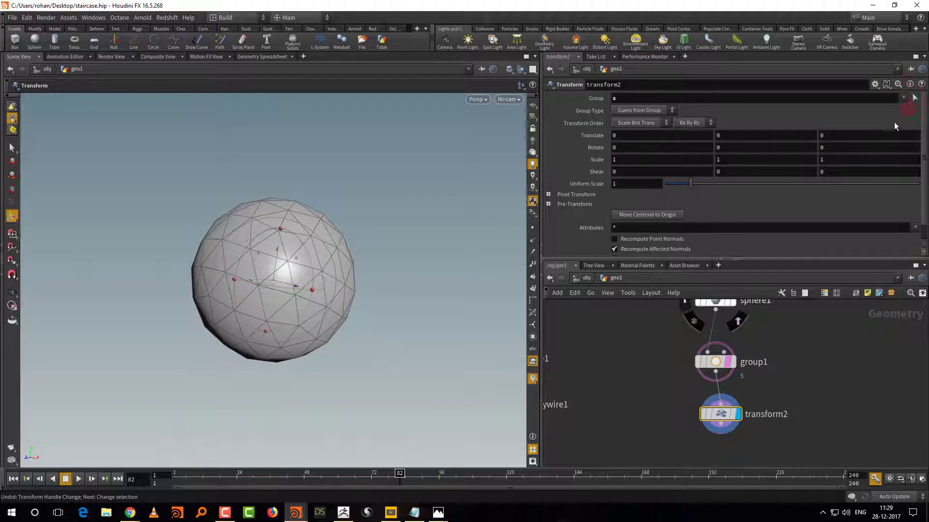
drag(295, 288, 333, 294)
alt+drag(451, 284, 429, 302)
Shift group1's bounding box to an X center of about 1.10 and display the group node's result
click(714, 361)
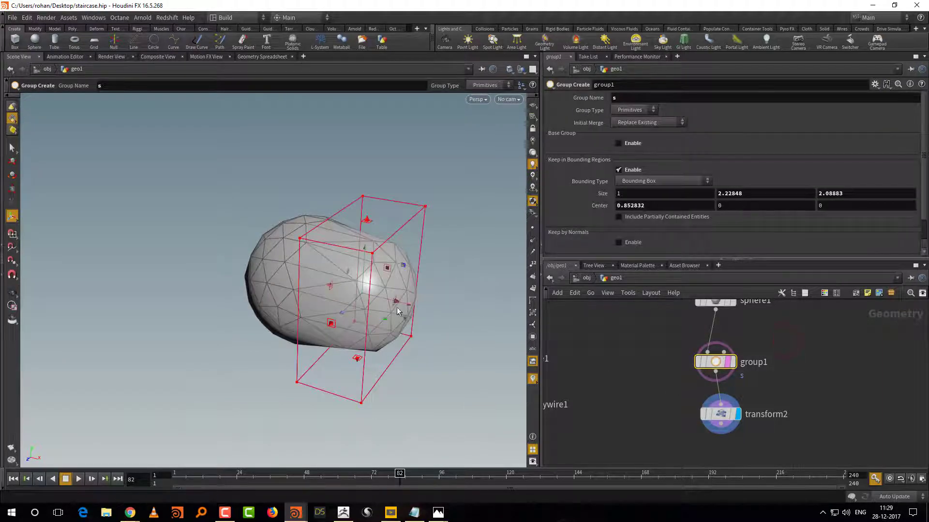
drag(384, 304, 404, 304)
click(736, 367)
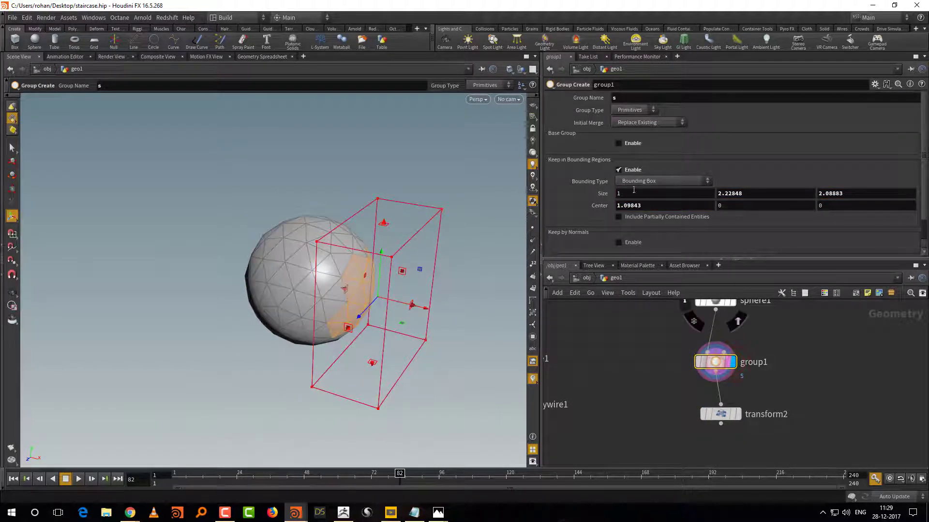
Change group1's group type to Points and move its bounding box to an X center of about 1.22
click(639, 111)
click(623, 129)
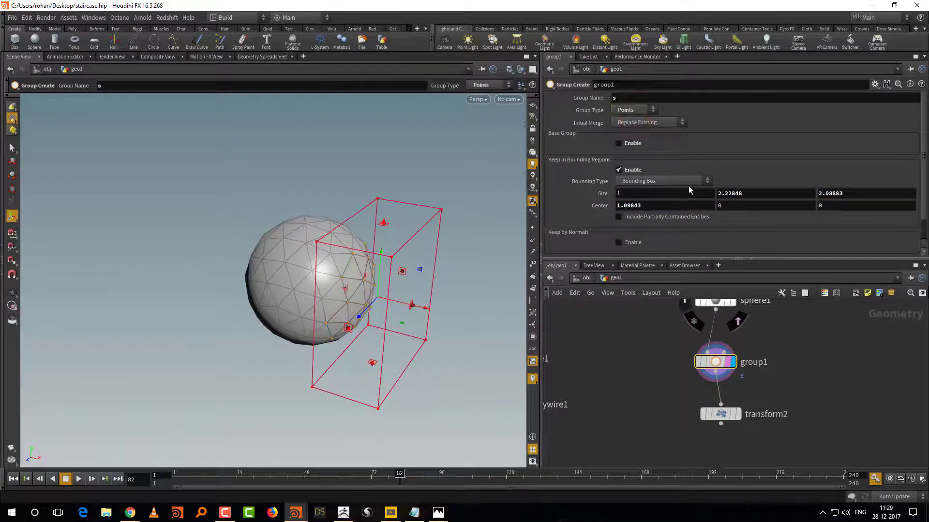
drag(400, 305, 420, 306)
Display the Transform node's result and line the node up directly beneath group1
click(739, 417)
click(721, 415)
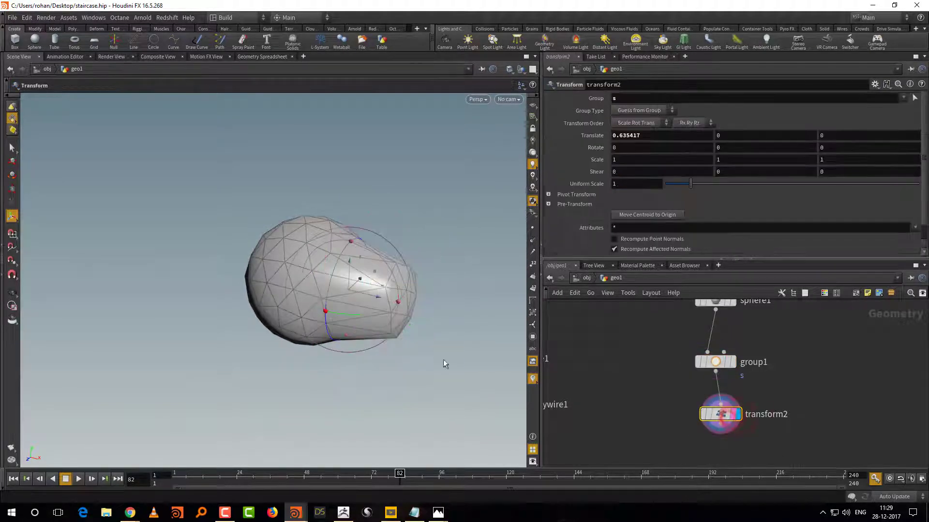
key(l)
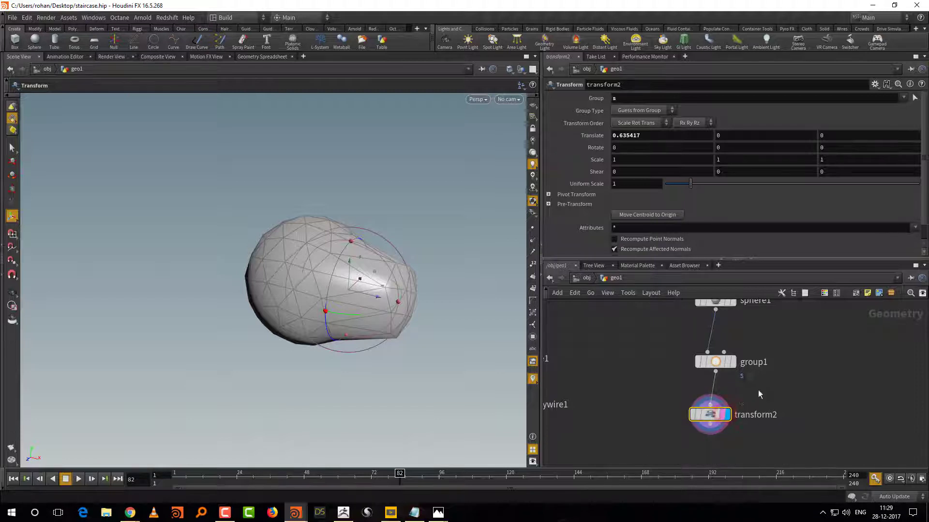
click(792, 367)
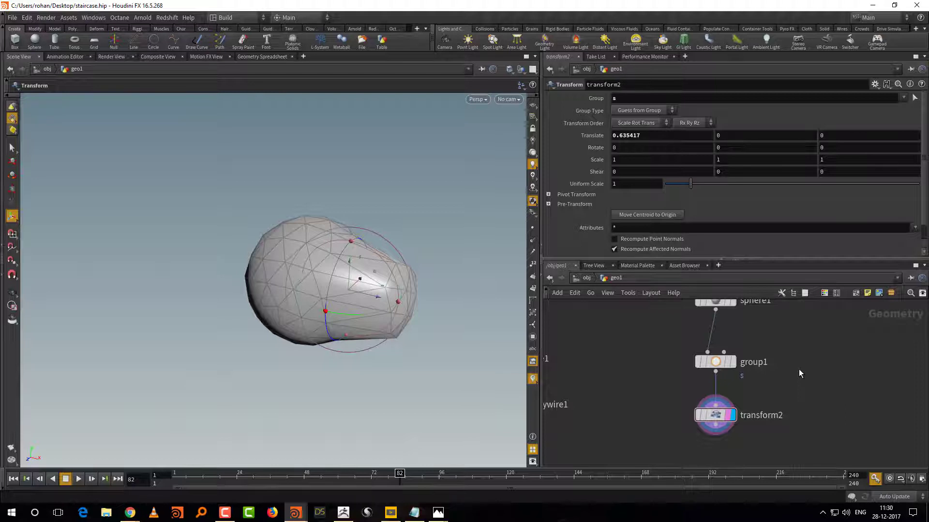
Display group1's result, try the Edges group type and set the type back to Points
click(715, 362)
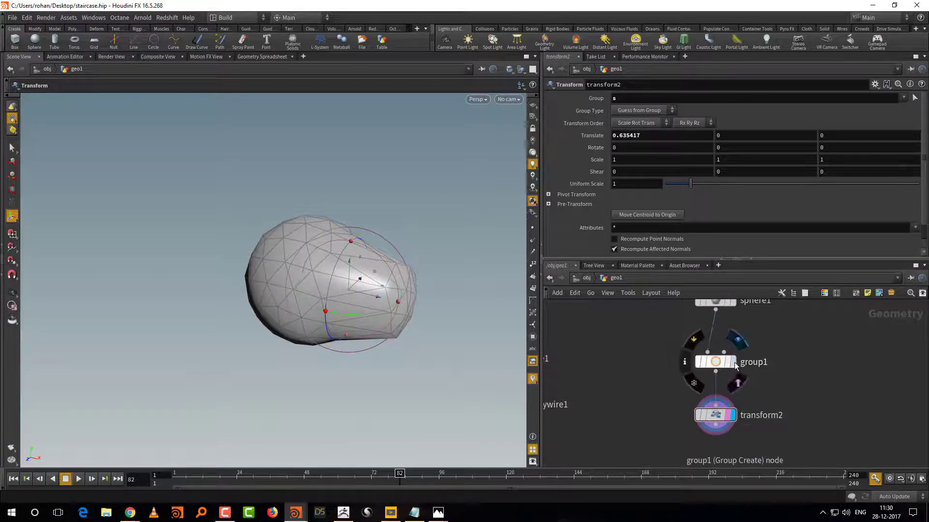
click(733, 362)
click(635, 110)
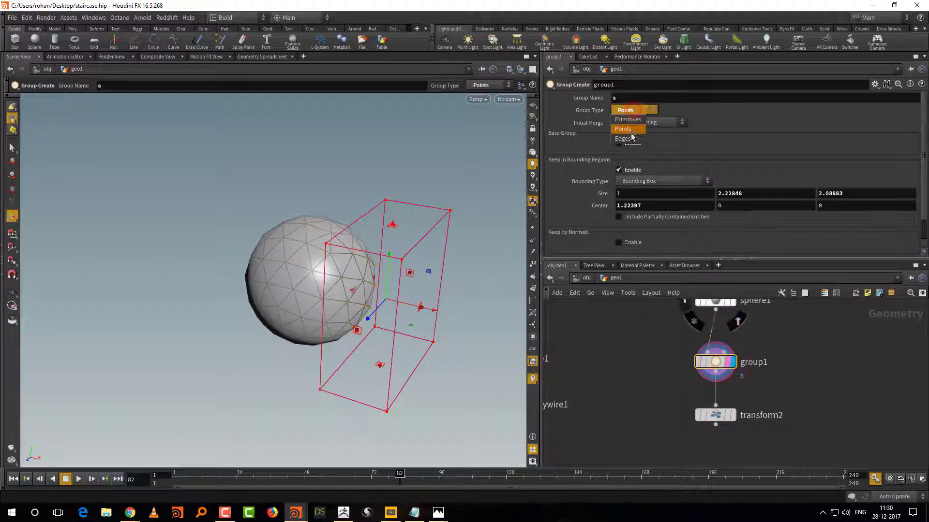
click(643, 127)
click(634, 110)
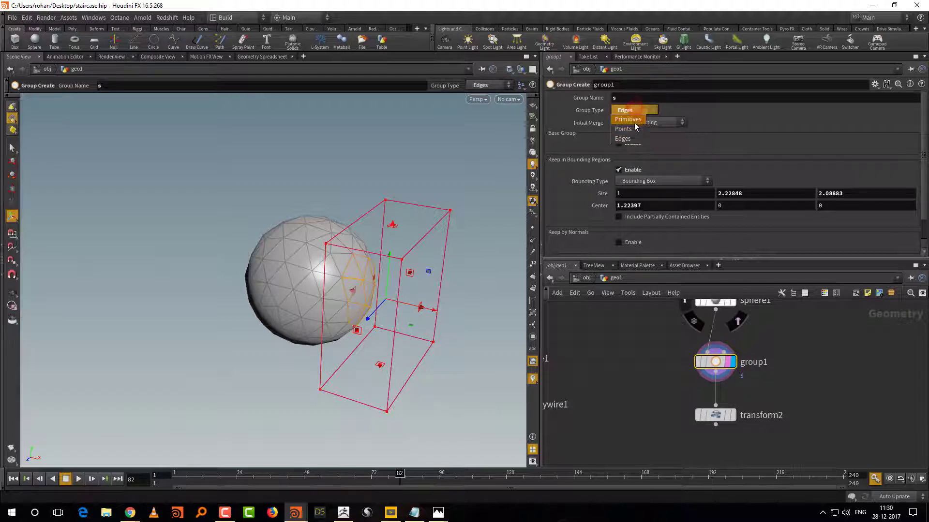
click(637, 130)
Disable Keep in Bounding Regions on group1 and enable its Base Group again
click(618, 170)
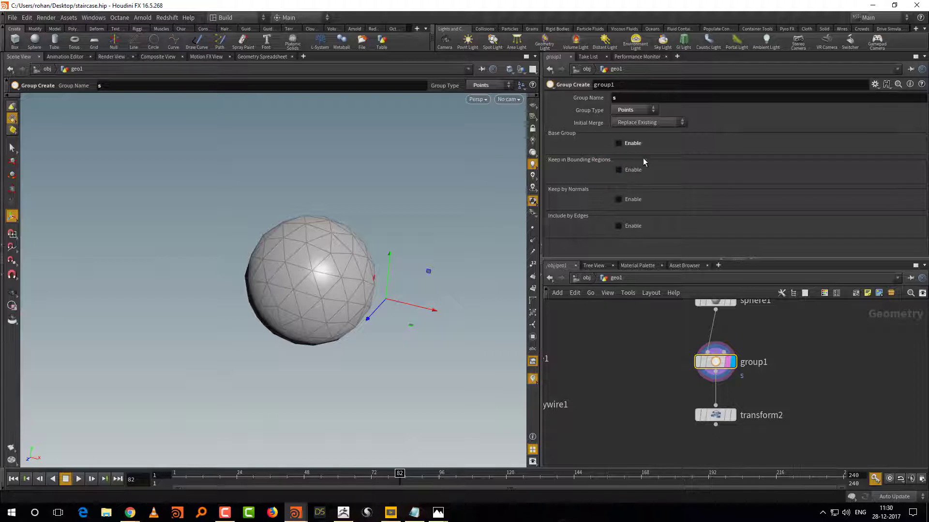
click(633, 143)
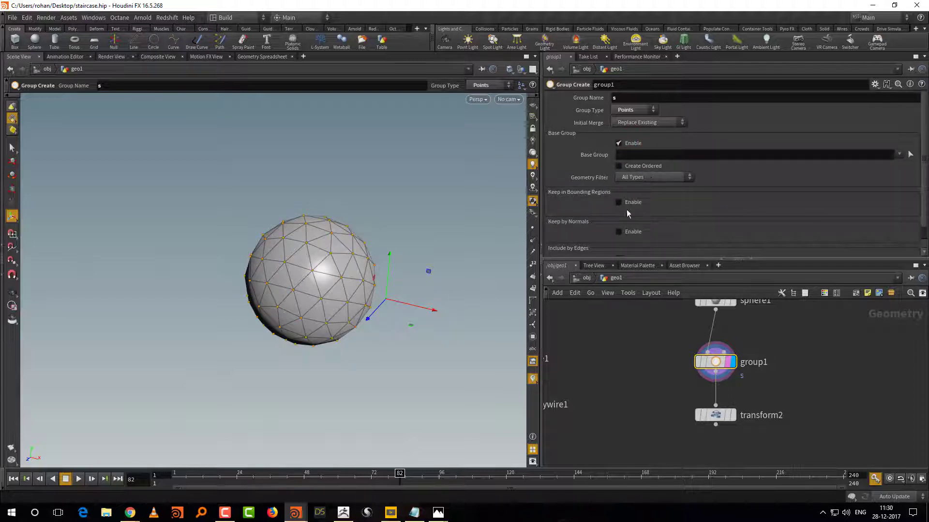
Show point numbers on the sphere in the viewport
scroll(426, 372, up, 5)
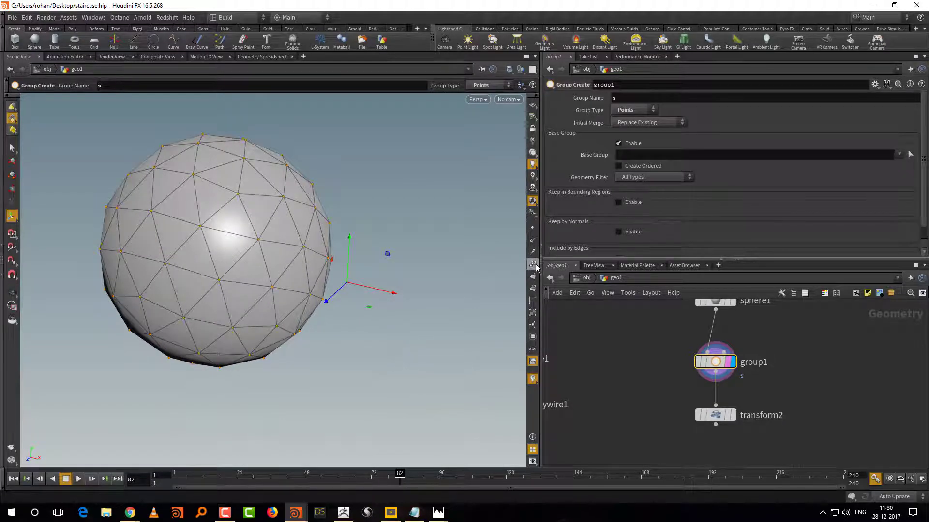
click(534, 265)
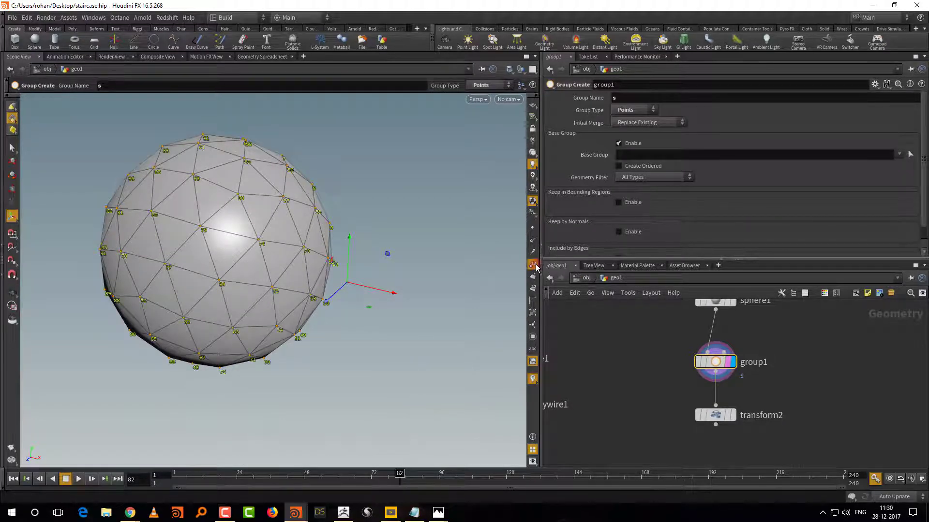
key(Escape)
drag(366, 399, 411, 382)
key(Return)
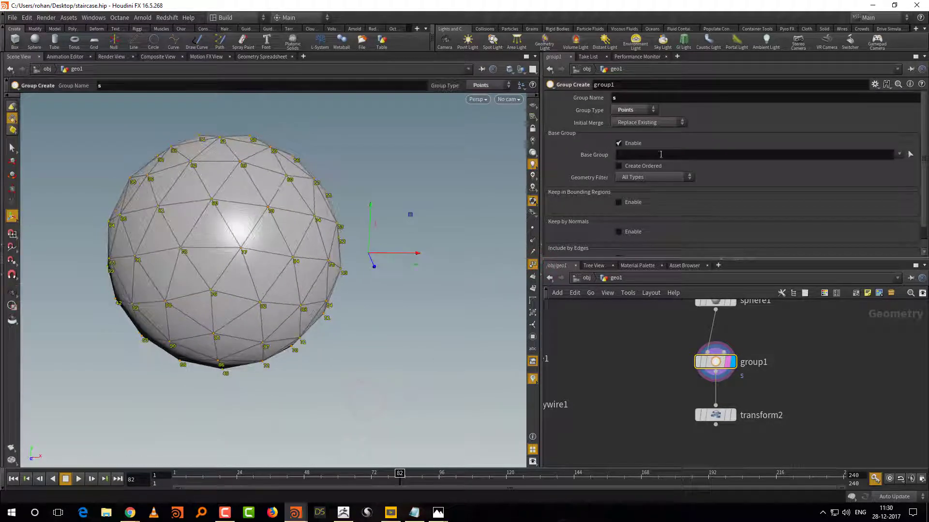
Set group1's Base Group to point 30 and locate that point on the sphere
click(663, 154)
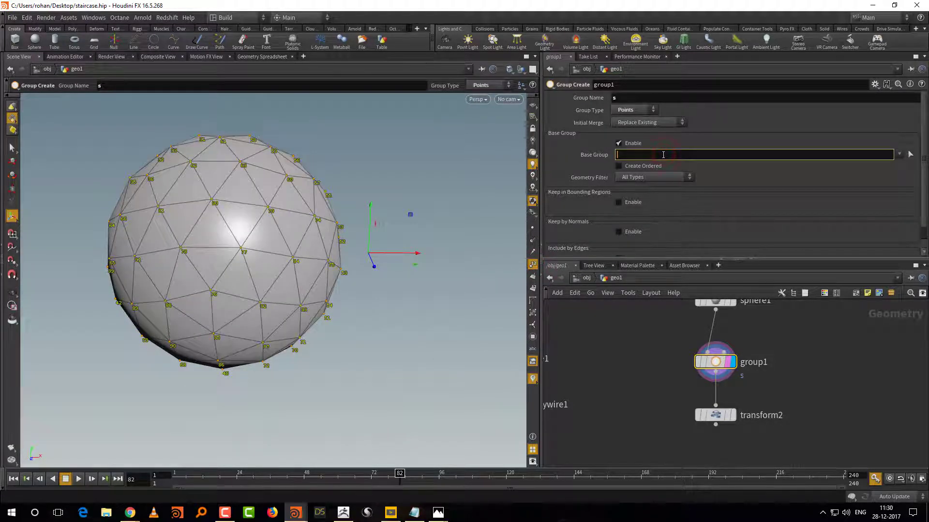
text(30\)
key(Return)
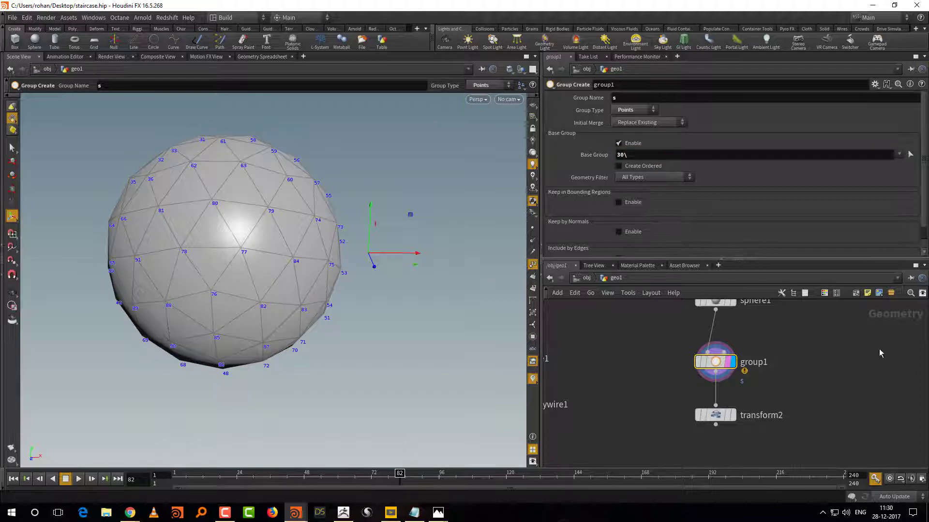
click(650, 155)
key(Return)
key(Escape)
drag(406, 353, 539, 334)
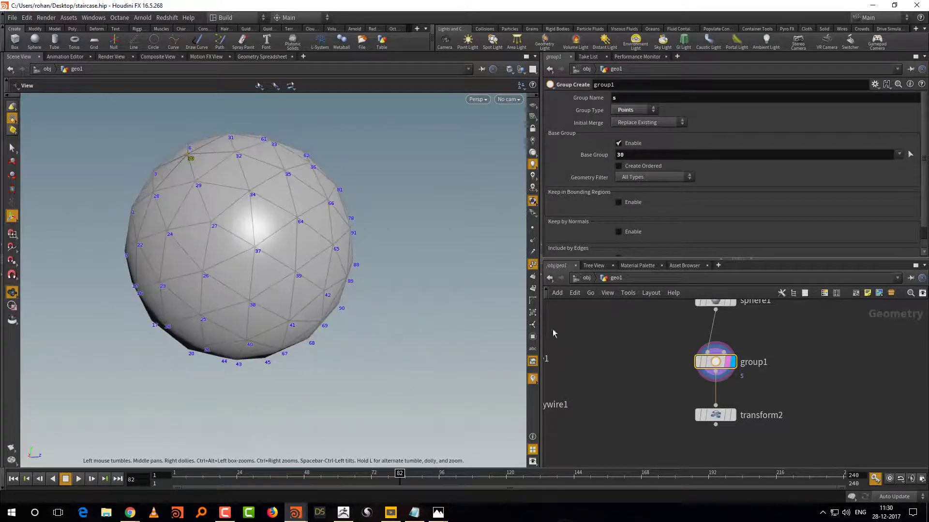
key(Return)
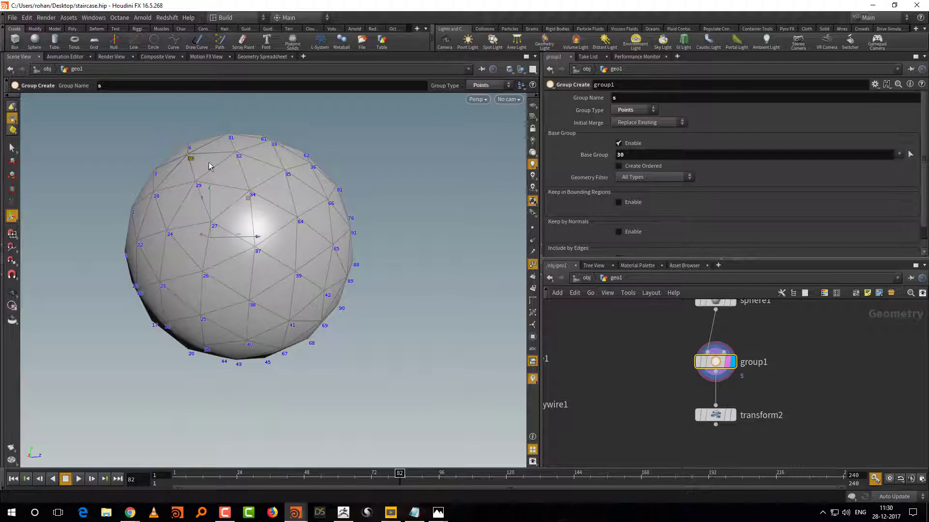
Set group1's Base Group to the point range 10-30 and inspect the grouped points around the sphere
click(605, 156)
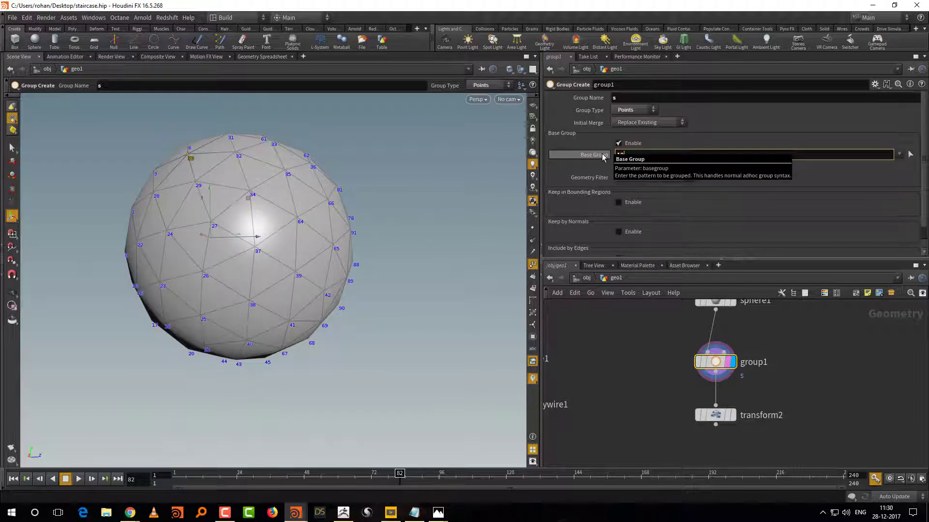
key(Return)
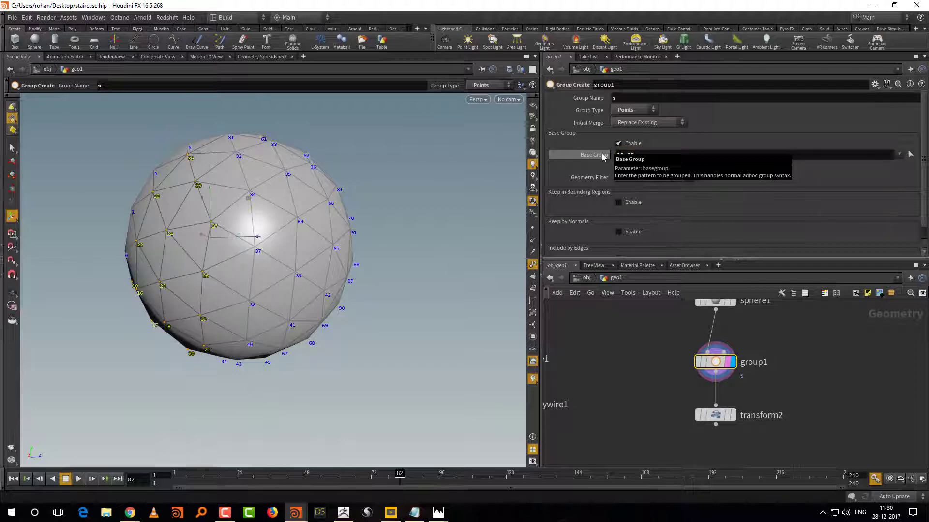
key(Escape)
drag(403, 386, 446, 388)
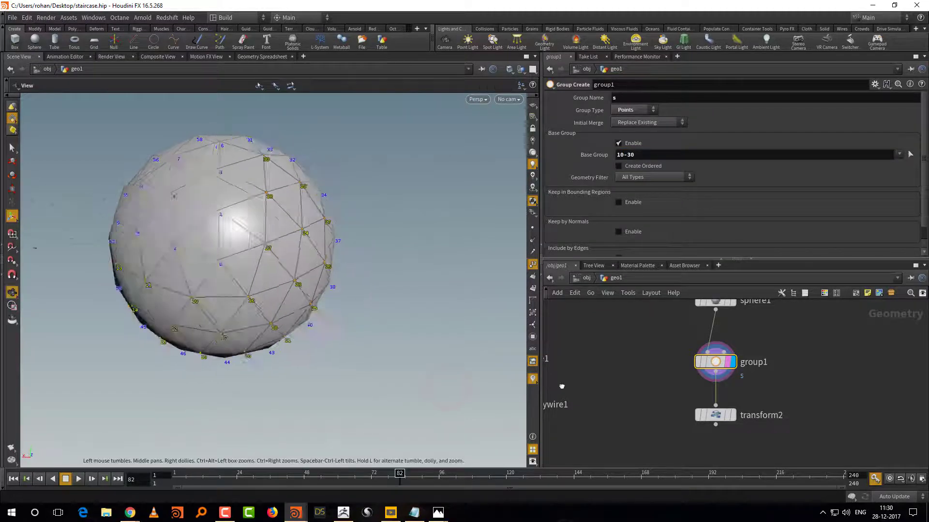
key(Return)
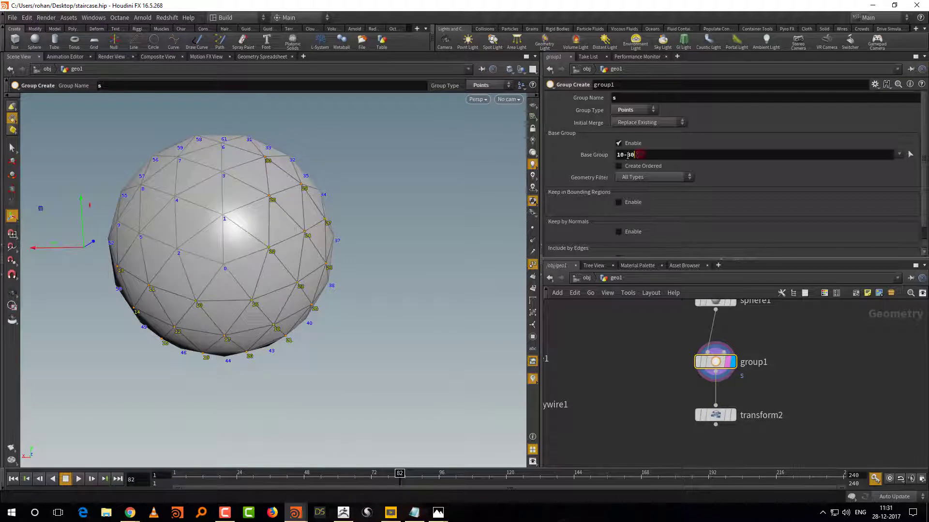
Set group1's Base Group to the individual points 10 30 45 60 and inspect them around the sphere
click(627, 155)
text(10)
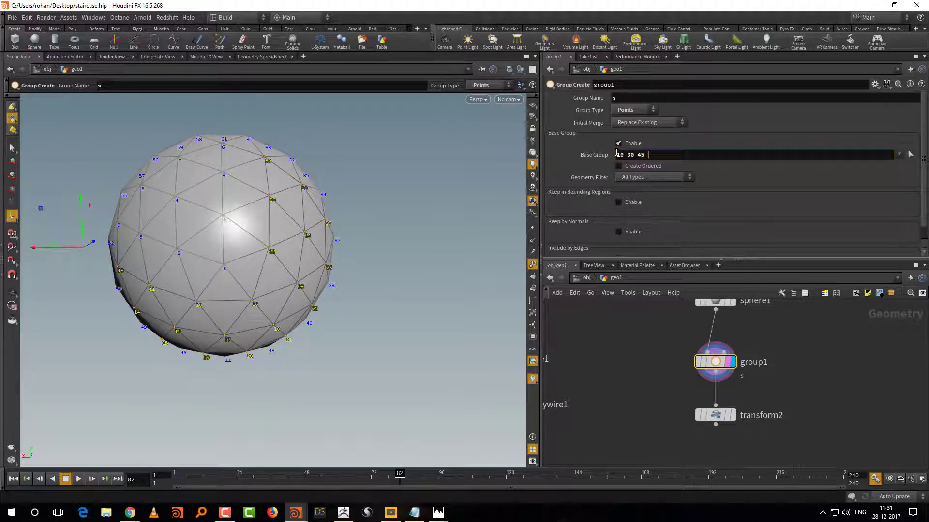
key(Return)
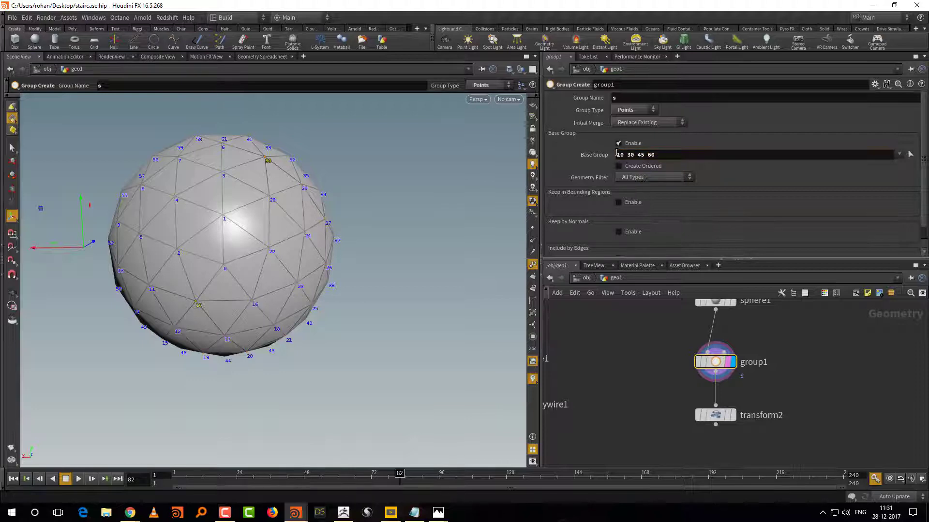
key(Escape)
drag(463, 344, 384, 339)
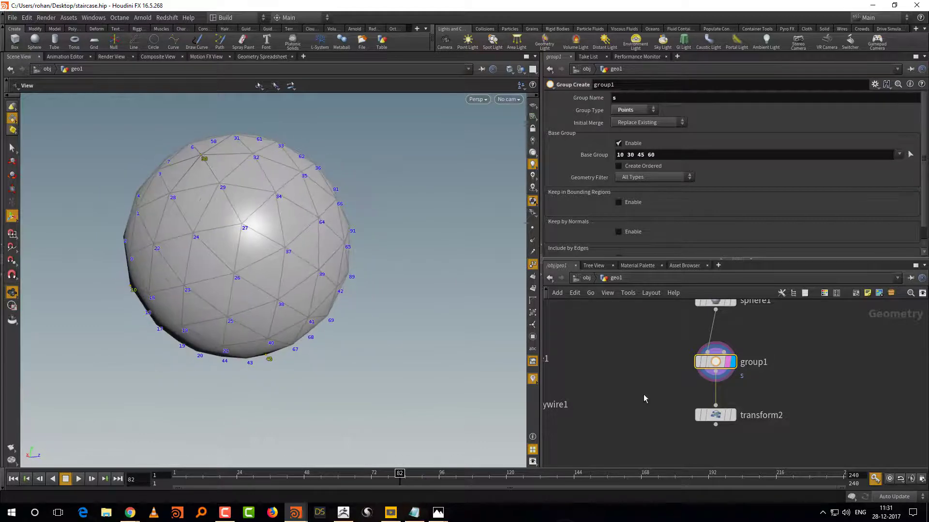
Display transform2 and rotate the grouped points to about 7.09, 43.86, 17.50, checking the deformed sphere
click(731, 415)
click(715, 415)
drag(434, 383, 353, 331)
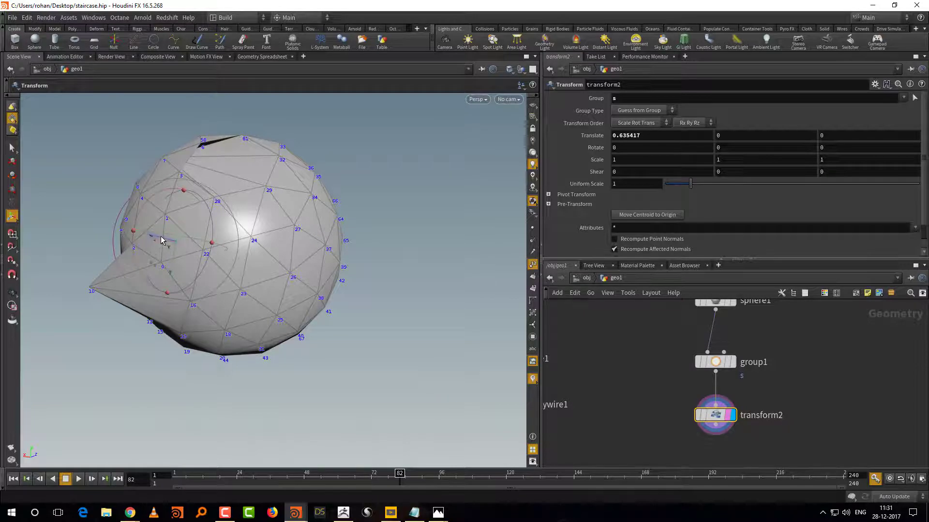
drag(160, 241, 209, 241)
key(Escape)
mouse_move(391, 226)
mouse_down()
mouse_move(429, 217)
mouse_move(411, 266)
mouse_move(400, 227)
mouse_up()
key(Return)
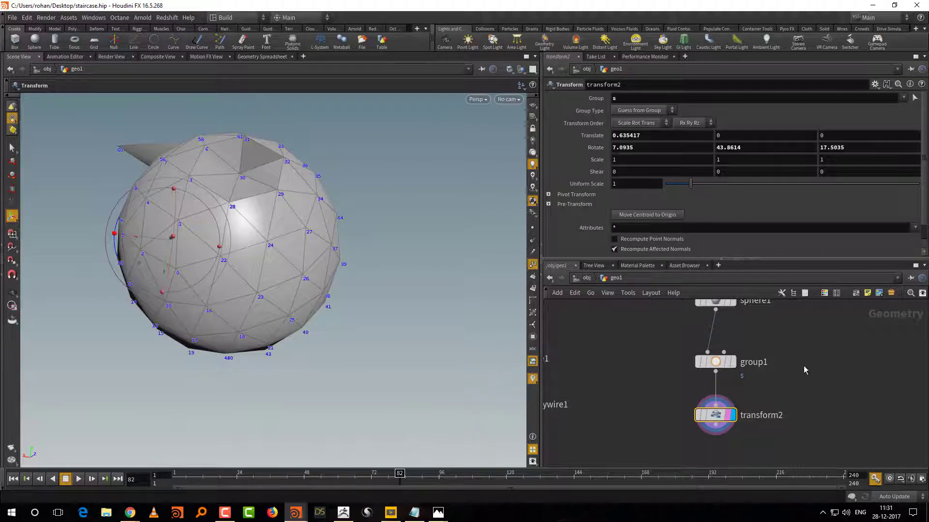
Delete the group1 and transform2 nodes and display sphere1 on its own
drag(733, 259, 733, 194)
drag(663, 354, 783, 433)
shift+click(702, 334)
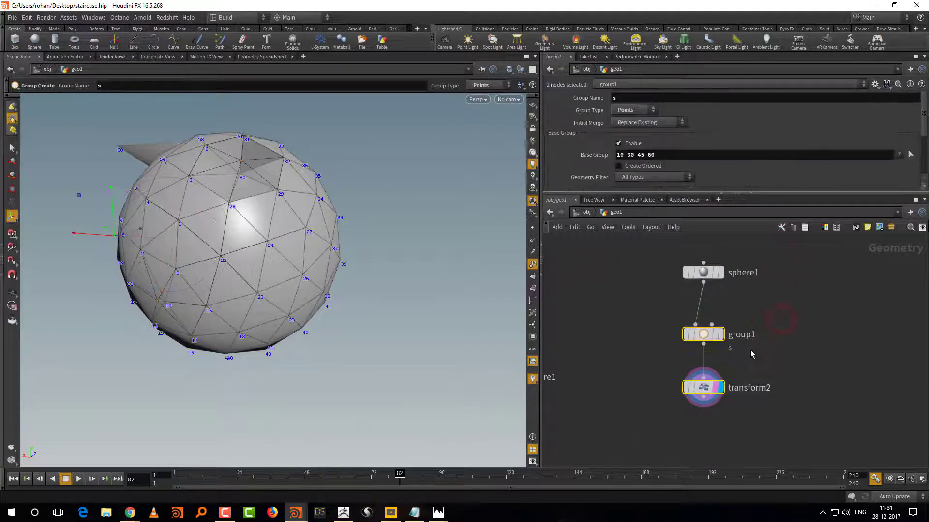
key(Delete)
click(715, 273)
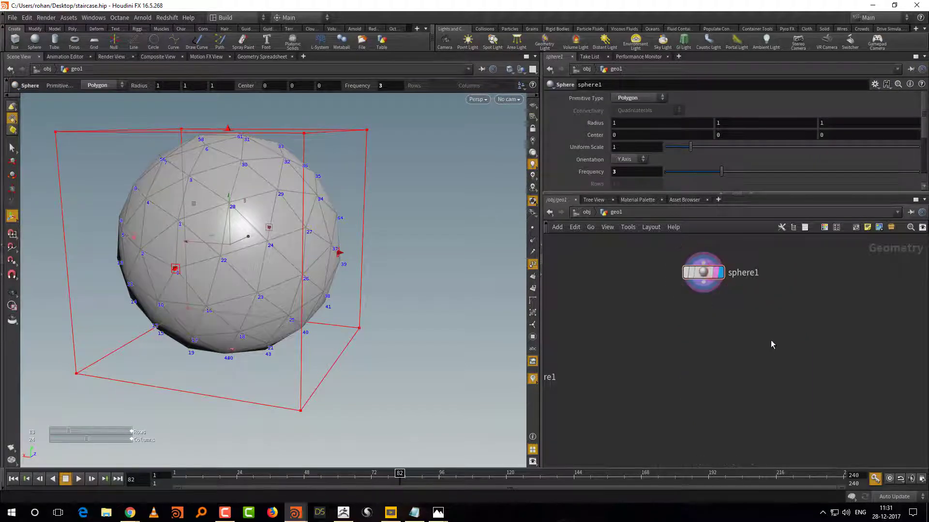
Create an unconnected Add node below sphere1 and display its result
key(Tab)
click(822, 297)
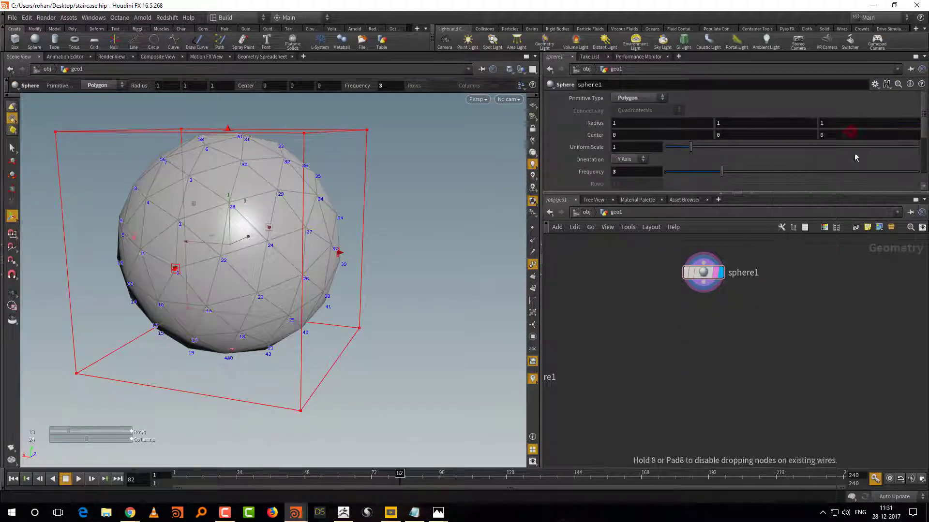
click(806, 367)
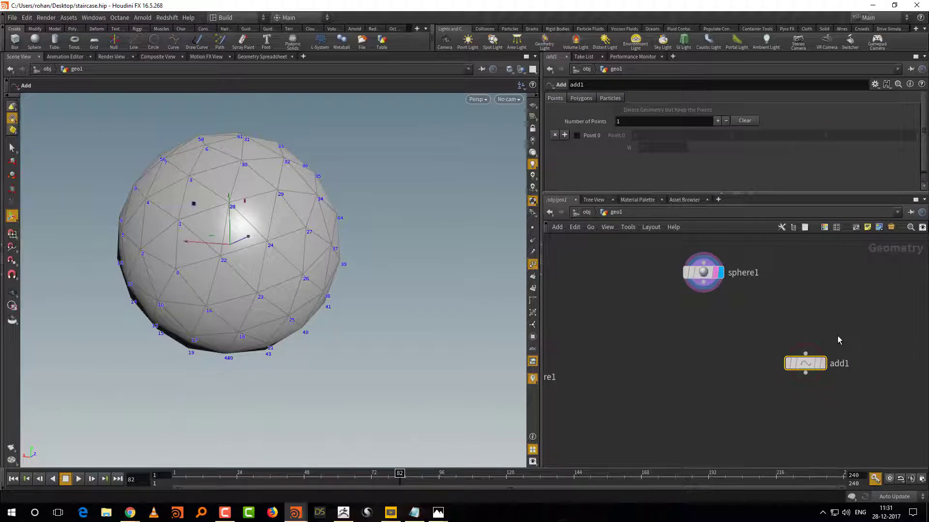
click(823, 364)
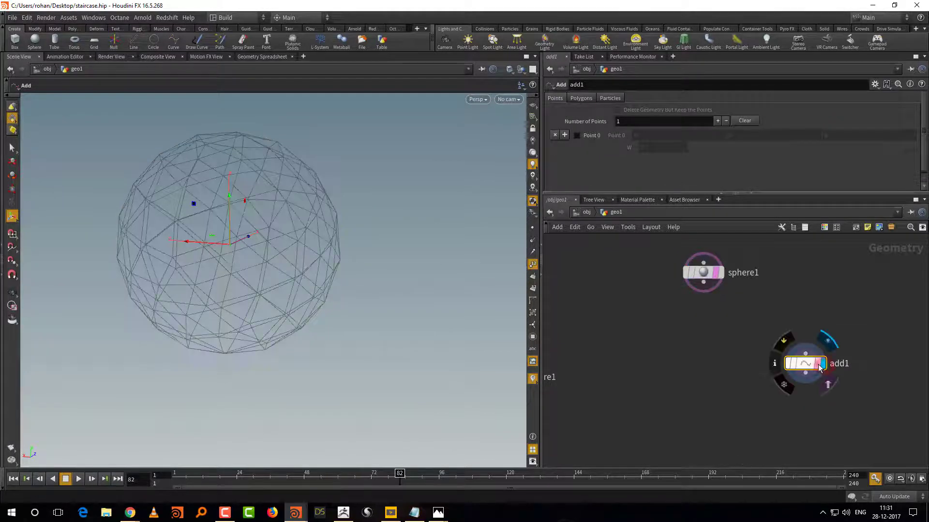
Enable Point 0 on add1 and set its X position to 0.5
drag(704, 192, 722, 260)
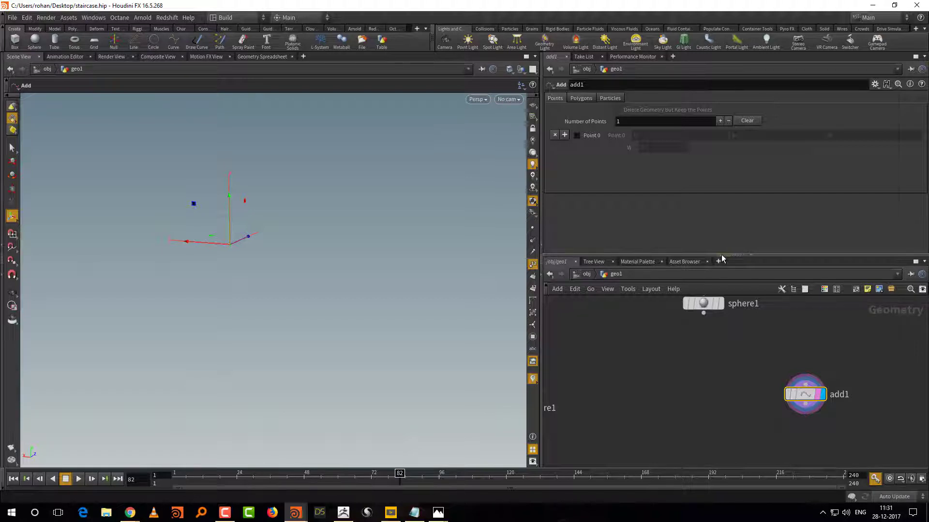
middle_drag(787, 307, 762, 307)
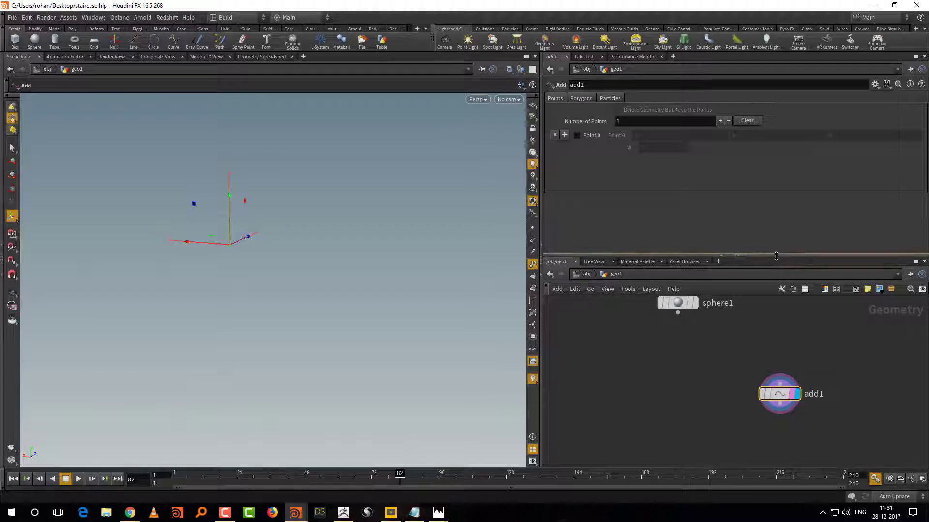
drag(773, 256, 775, 218)
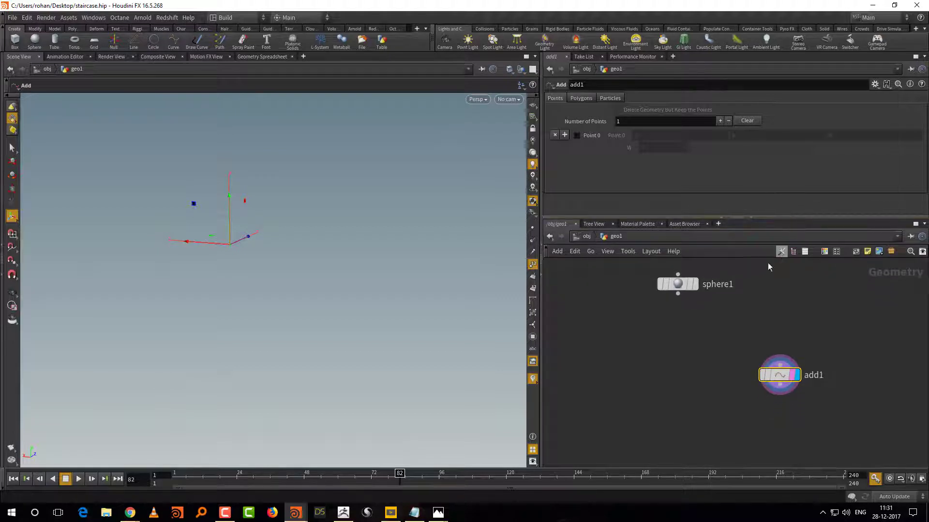
drag(387, 322, 400, 321)
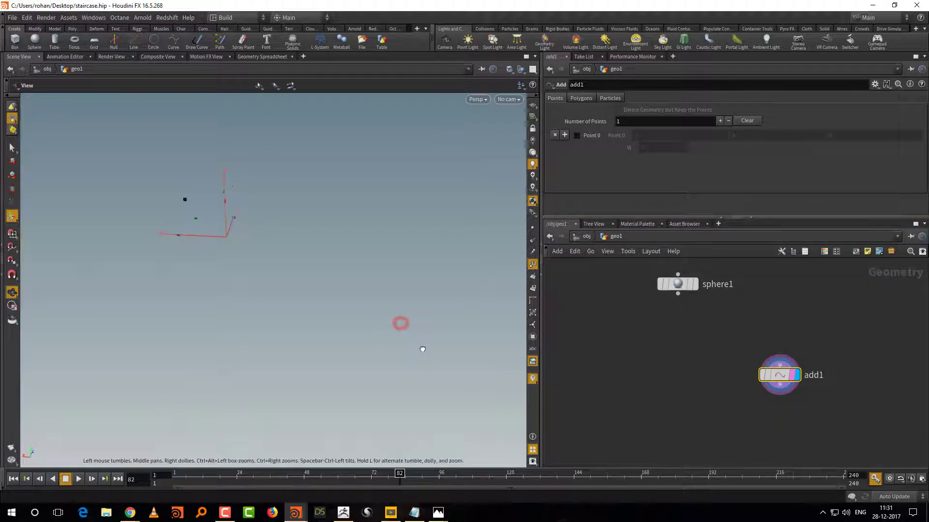
click(576, 136)
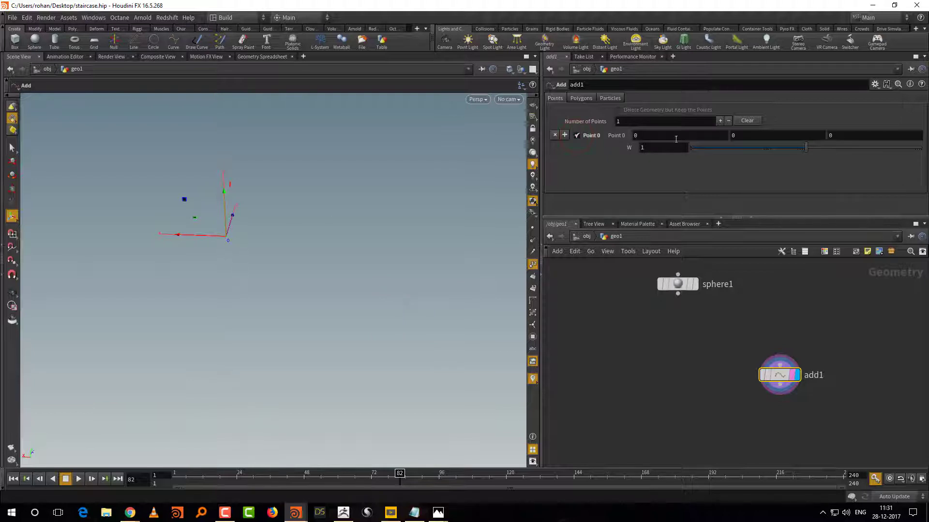
middle_drag(675, 139, 696, 136)
Raise add1's Number of Points to 3 and enable Point 1 at X 0.1 and Z 0.5
click(719, 121)
click(719, 121)
click(576, 165)
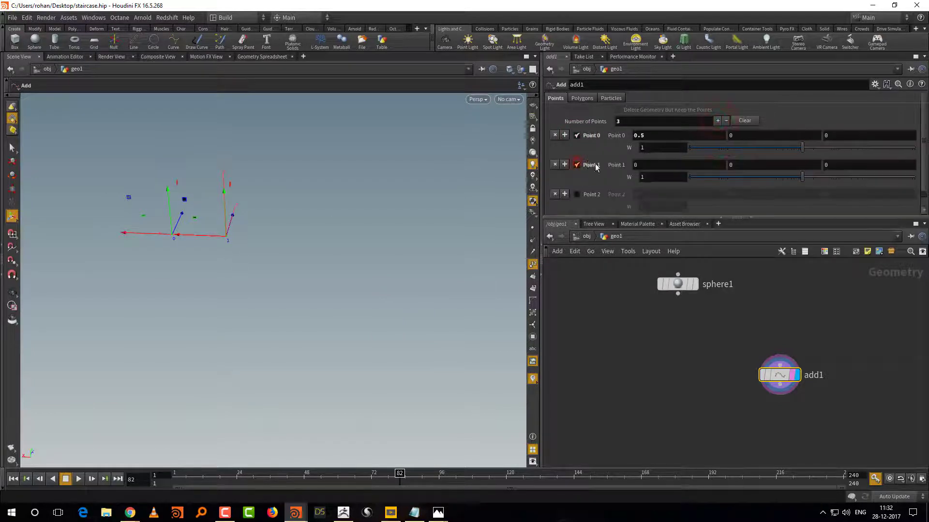
middle_drag(693, 164, 708, 161)
middle_drag(846, 164, 870, 151)
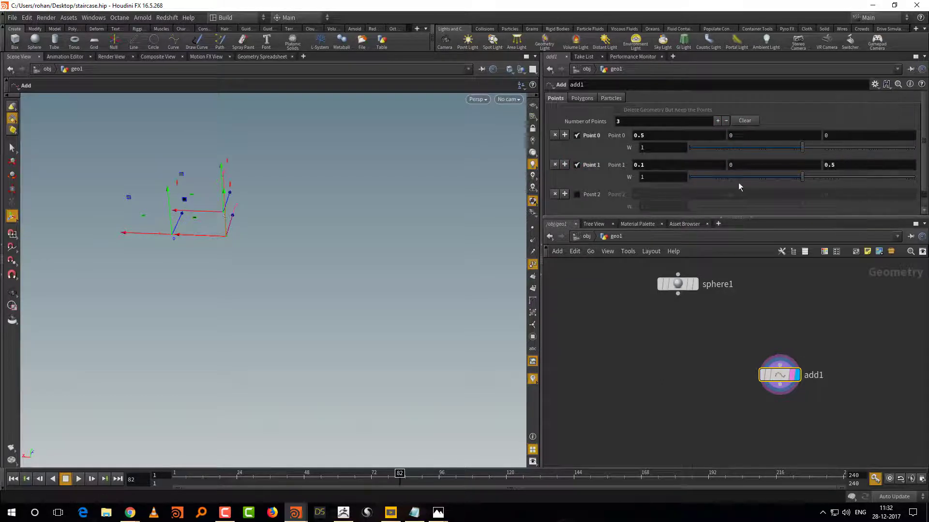
Enable Point 2 on add1 and move it to X -0.4 and Z about -0.425
click(577, 194)
middle_drag(697, 194, 669, 196)
alt+drag(440, 335, 375, 358)
drag(288, 226, 258, 255)
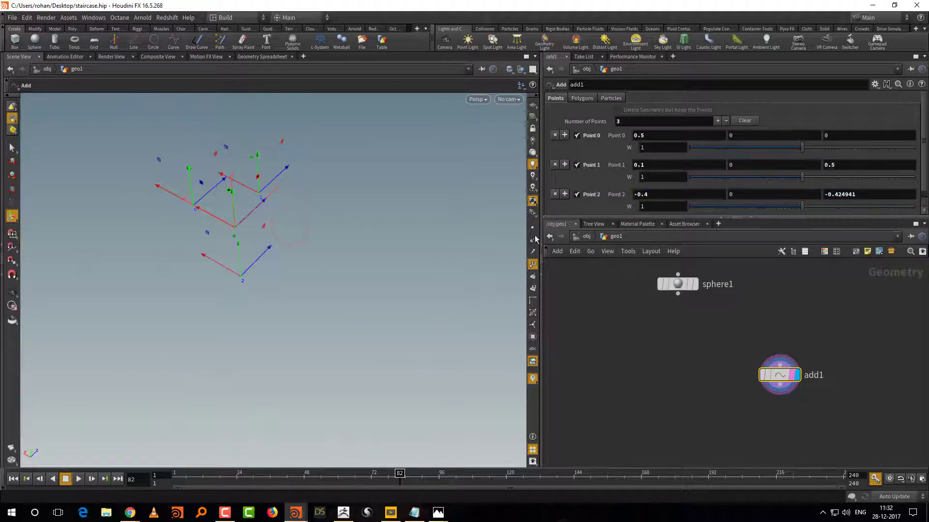
drag(691, 218, 691, 247)
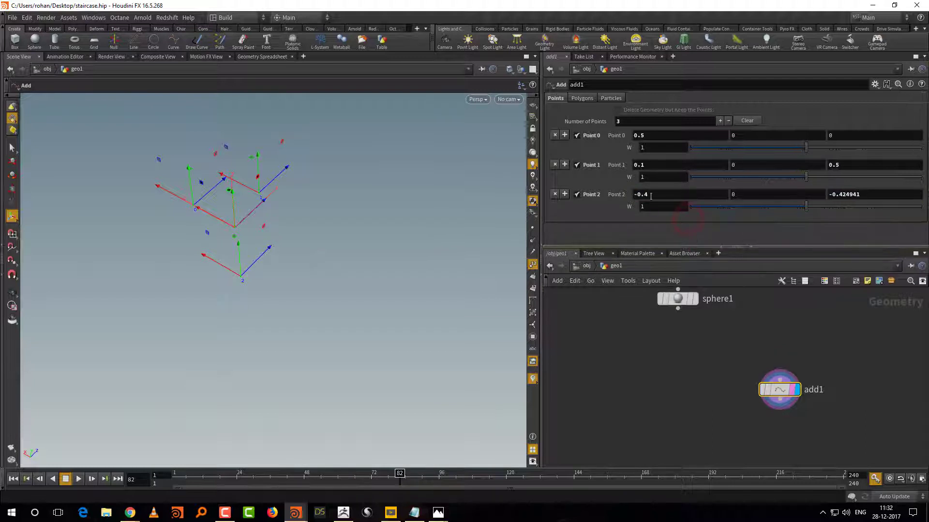
Disable all three points on add1 and connect sphere1's output to its input
click(577, 136)
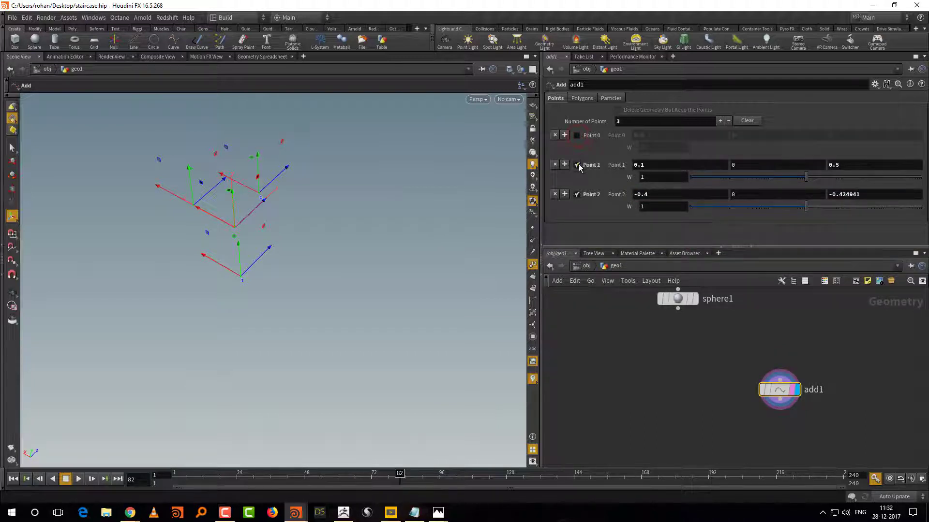
click(577, 165)
click(577, 194)
drag(677, 309, 719, 385)
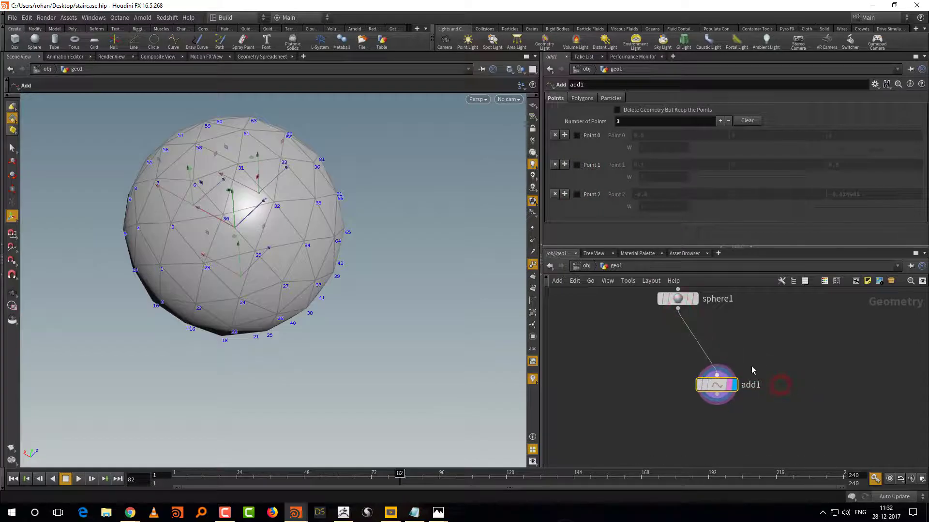
Hide the point numbers and enable Delete Geometry But Keep the Points on add1
click(533, 263)
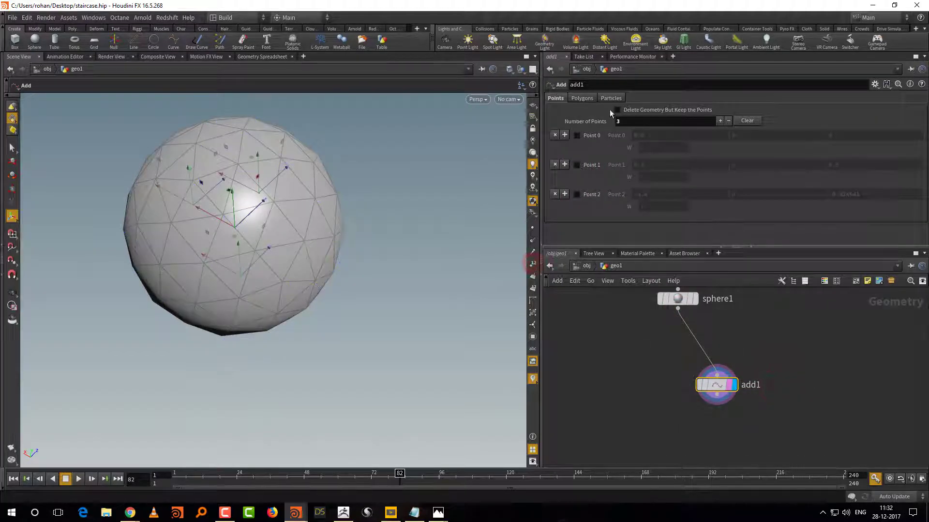
click(655, 109)
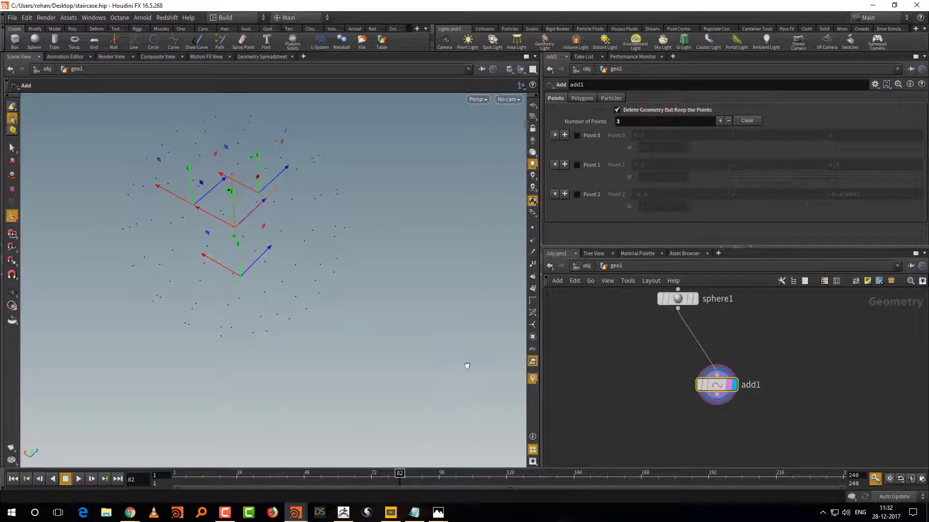
alt+drag(466, 365, 473, 317)
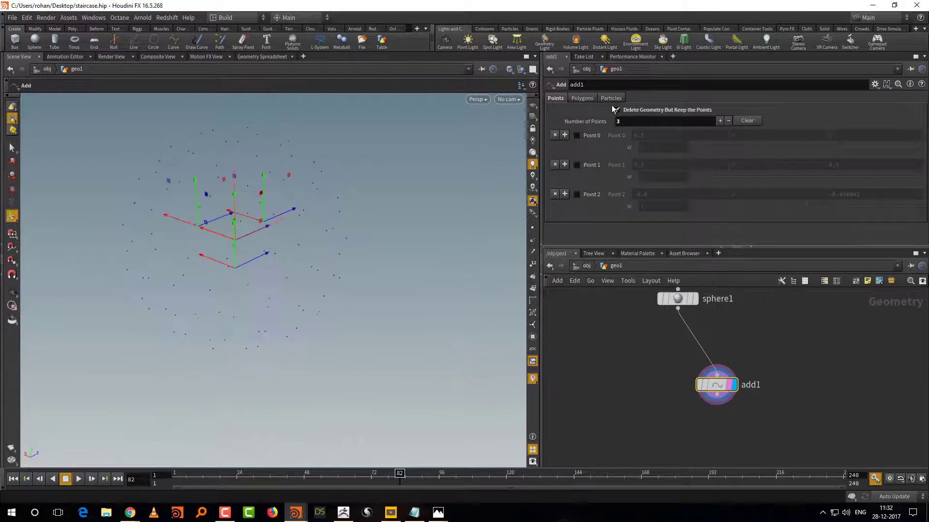
Have add1 build polygons By Group from all points and inspect the connecting lines
click(583, 98)
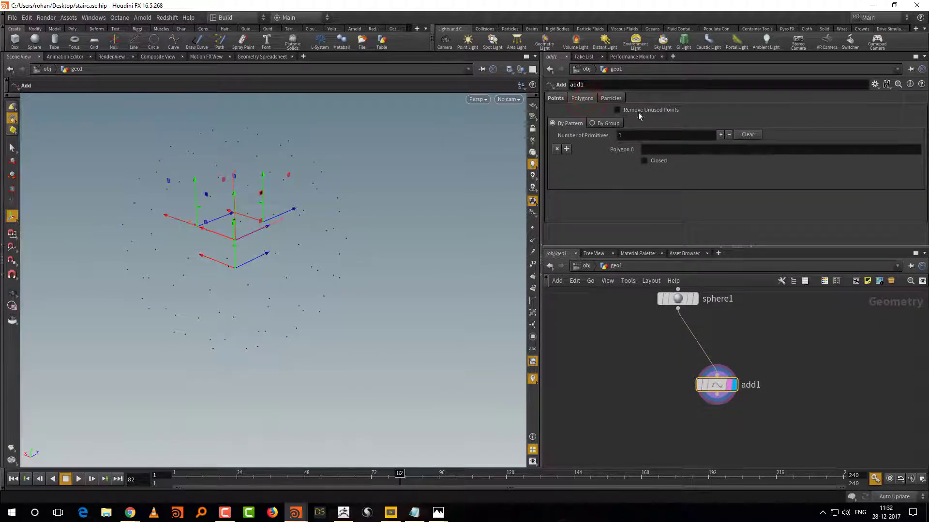
click(605, 124)
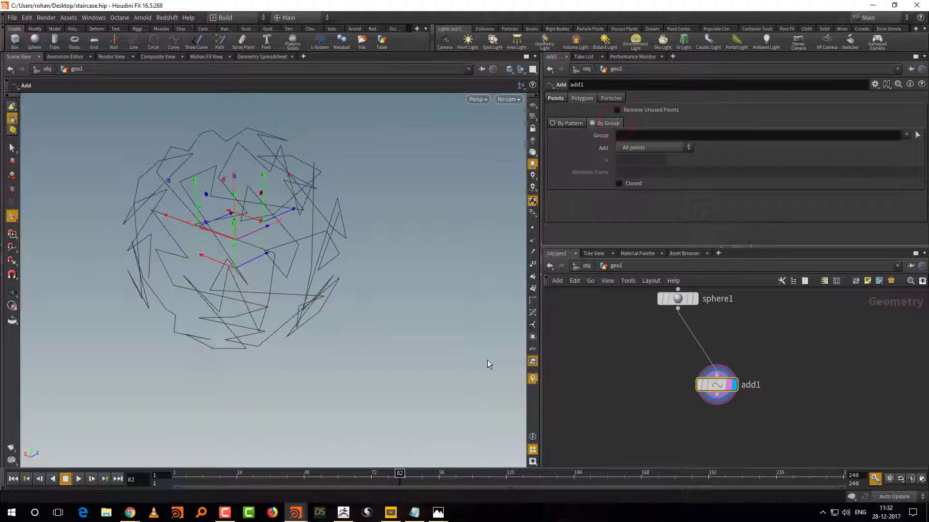
key(Escape)
drag(426, 332, 512, 318)
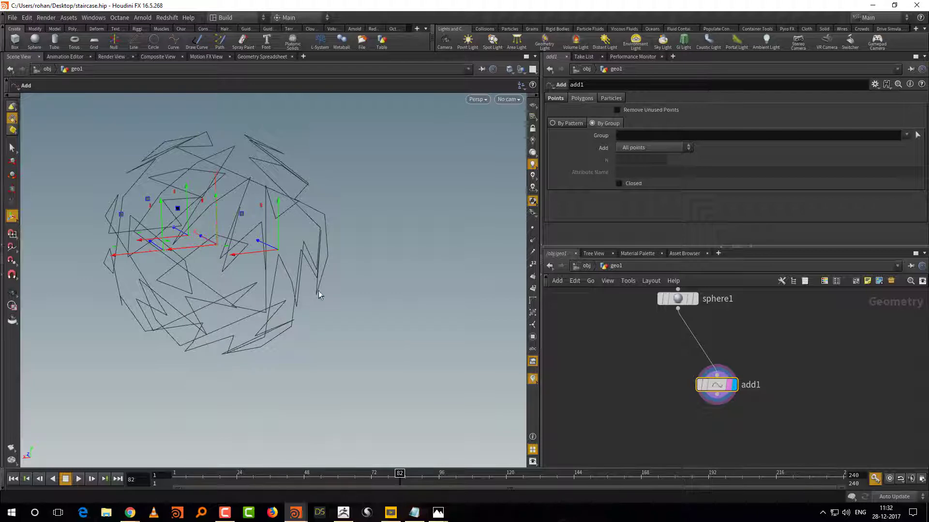
Change sphere1's Primitive Type to Polygon Mesh
middle_drag(761, 348, 712, 386)
drag(682, 319, 630, 349)
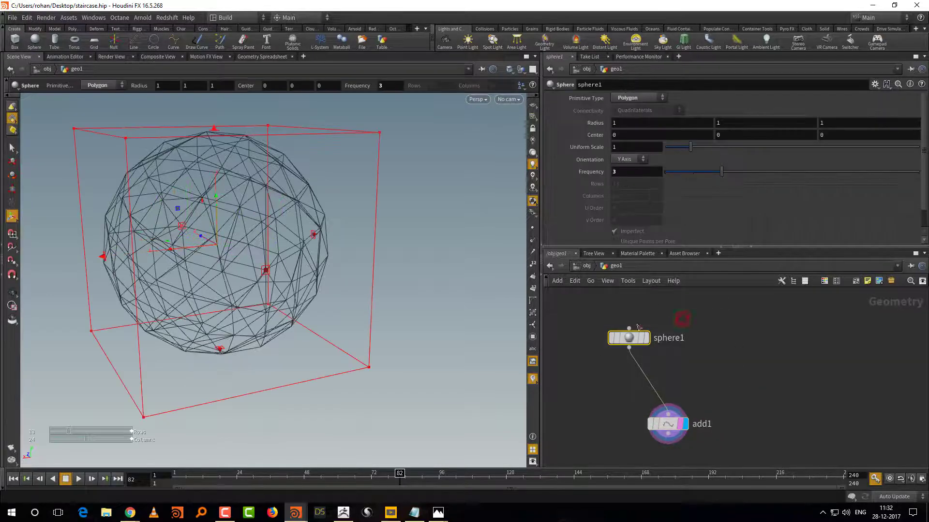
click(640, 100)
click(637, 126)
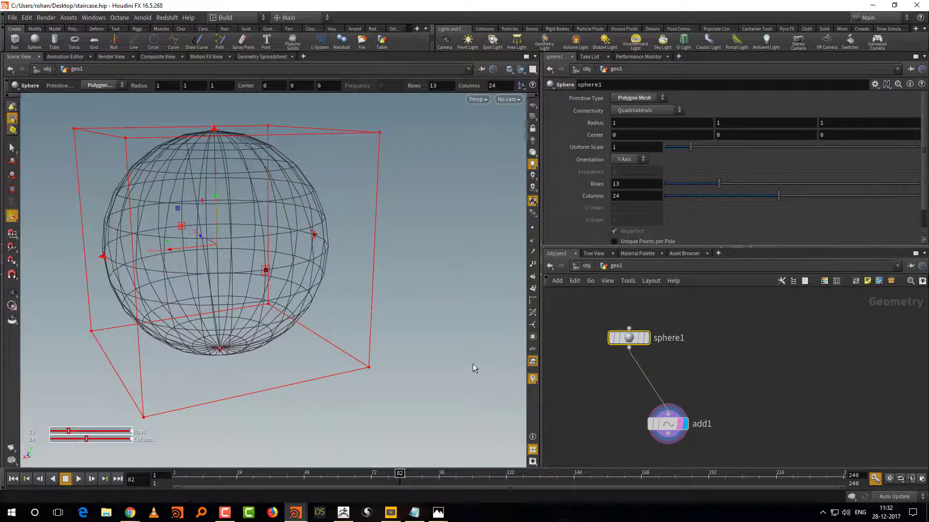
alt+drag(472, 364, 489, 371)
Return to add1 and examine how its line runs through the mesh sphere's points
drag(718, 398, 655, 443)
click(728, 370)
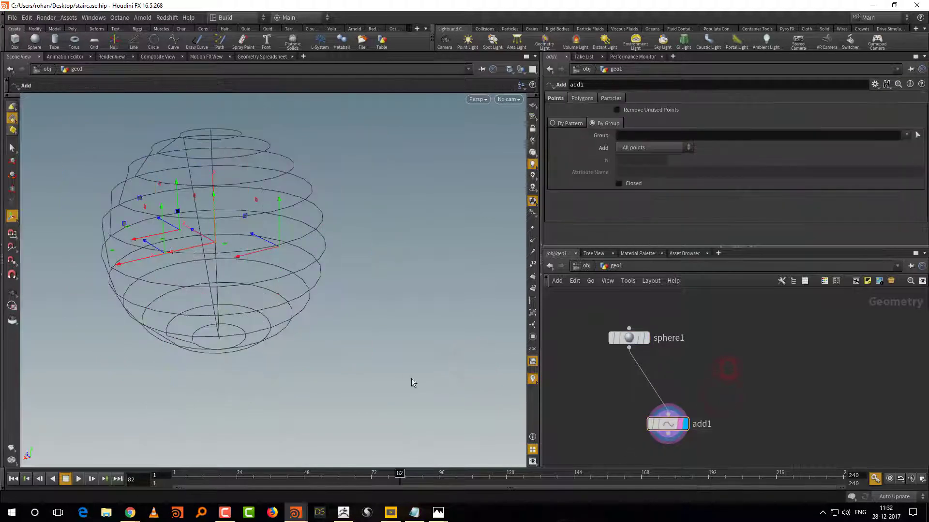
alt+drag(411, 378, 270, 363)
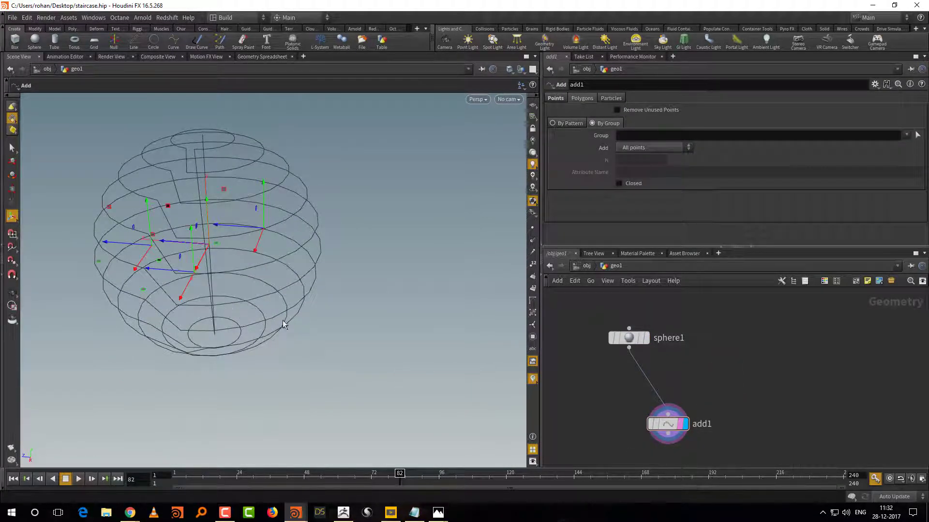
Inspect add1's line around the sphere, lay out the network neatly and select both sphere1 and add1
alt+drag(394, 257, 733, 388)
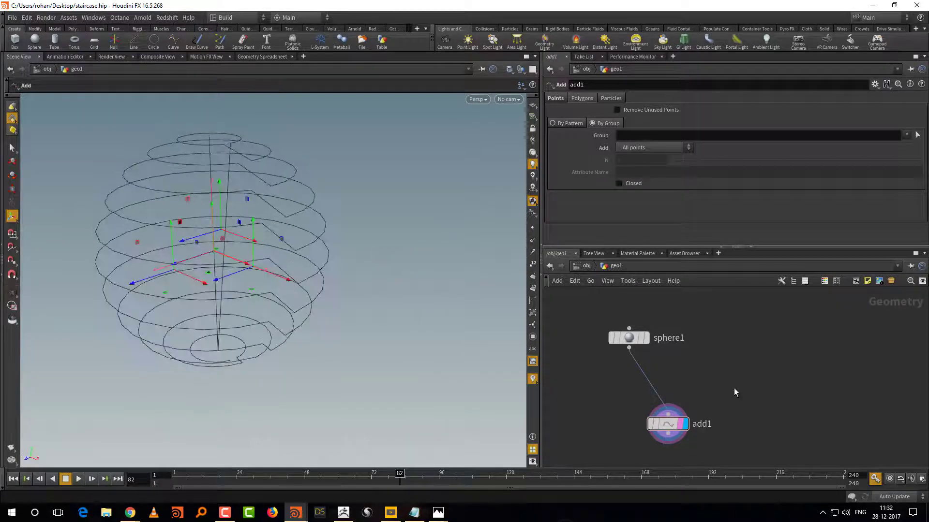
click(735, 392)
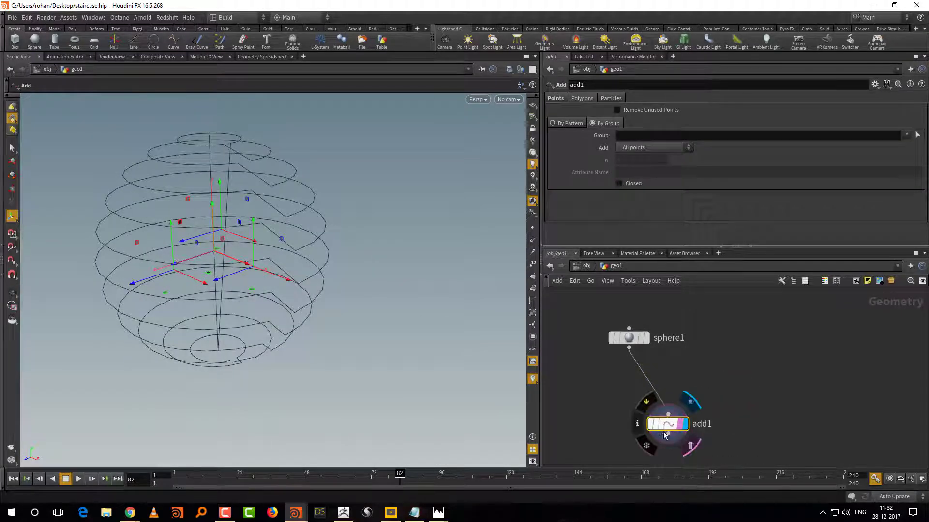
key(l)
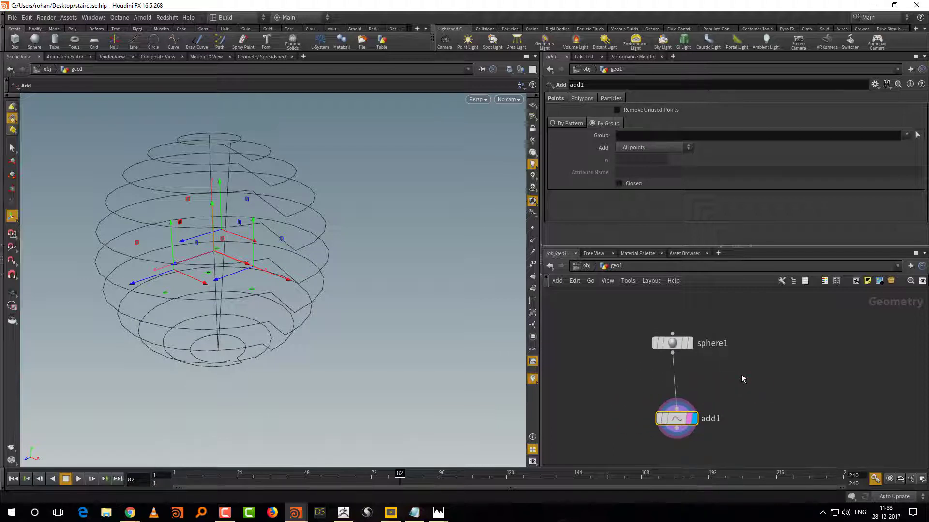
drag(736, 339, 653, 445)
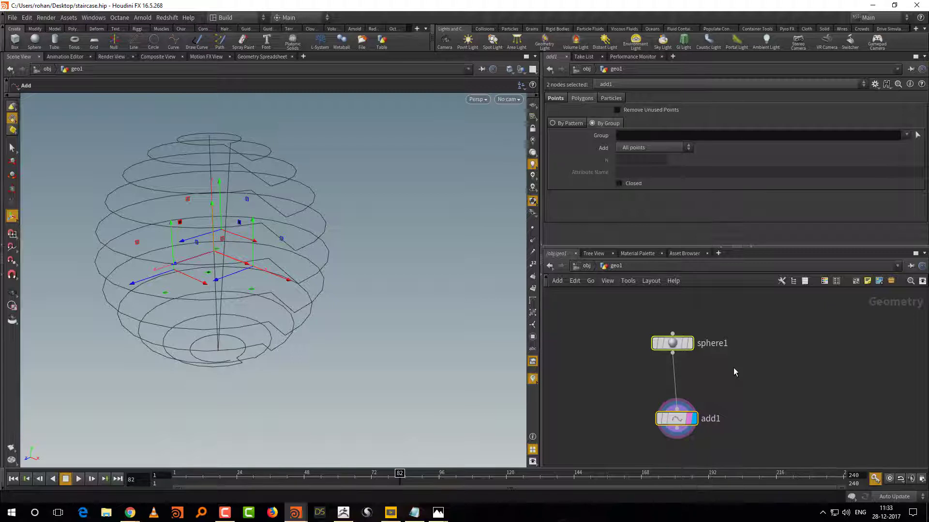
drag(752, 315, 610, 438)
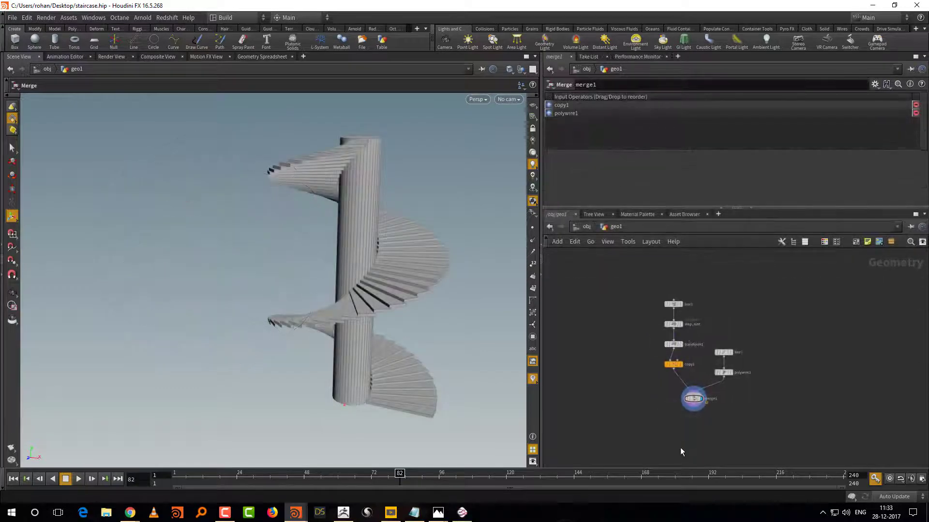
Review the staircase network around merge1, tracing the line1 and polywire1 branch that feeds it
scroll(704, 429, up, 3)
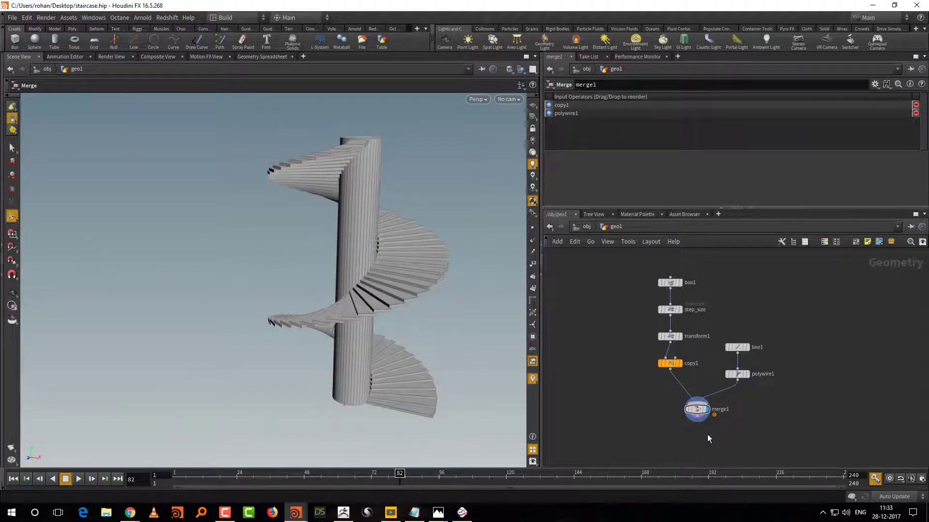
scroll(730, 431, up, 5)
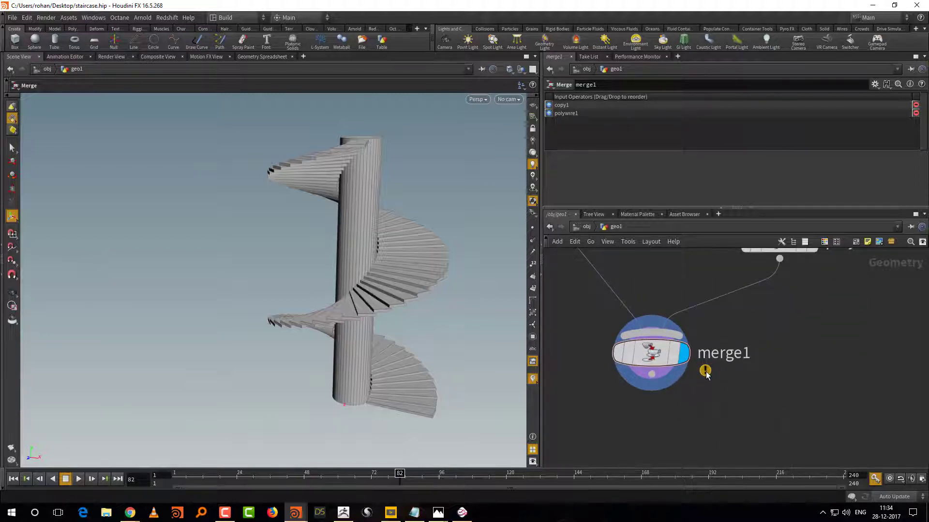
scroll(707, 375, down, 6)
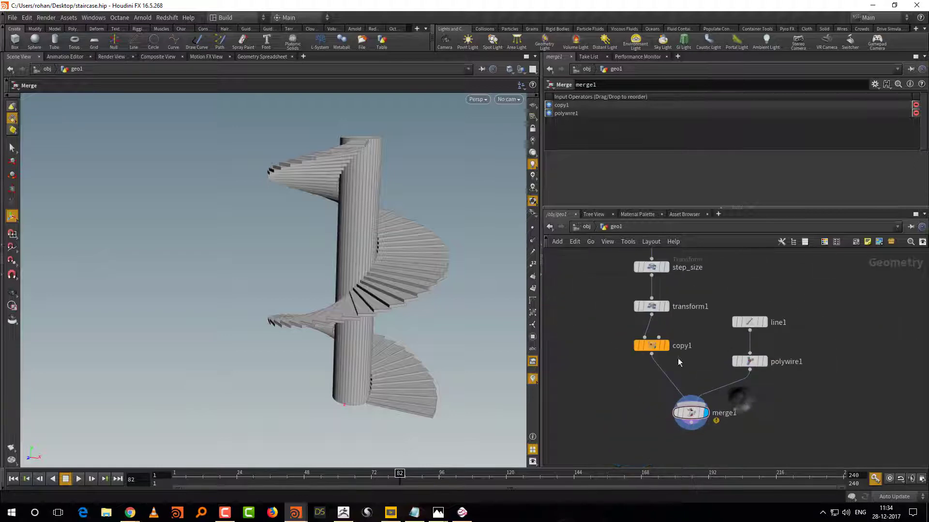
middle_drag(696, 371, 697, 399)
drag(711, 352, 744, 398)
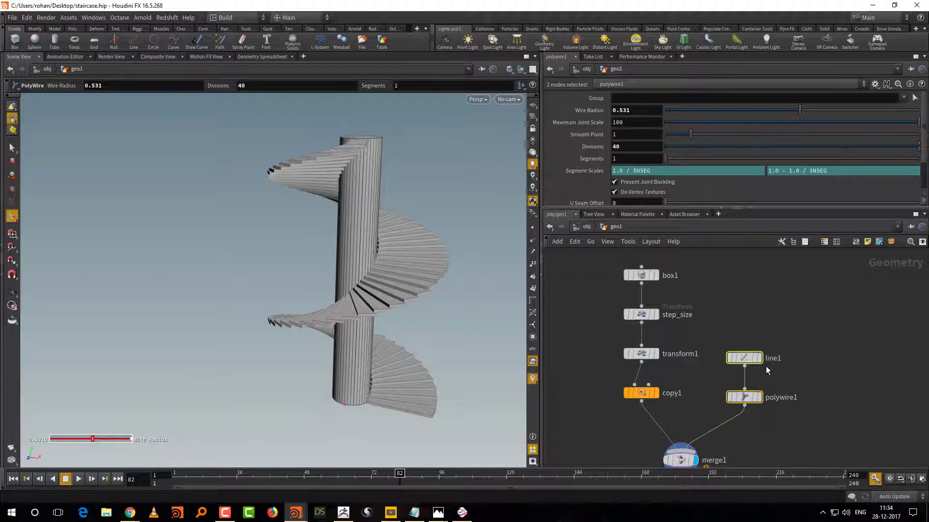
scroll(753, 431, up, 2)
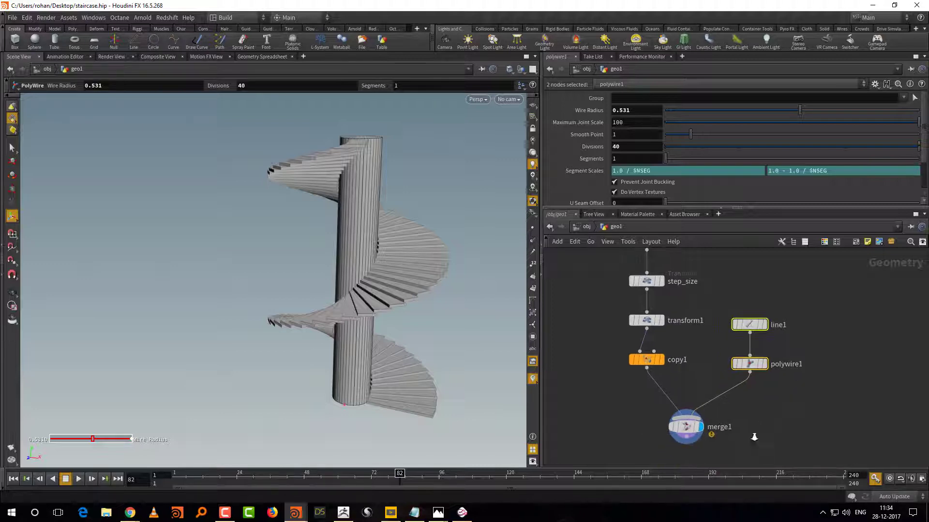
middle_drag(764, 399, 834, 322)
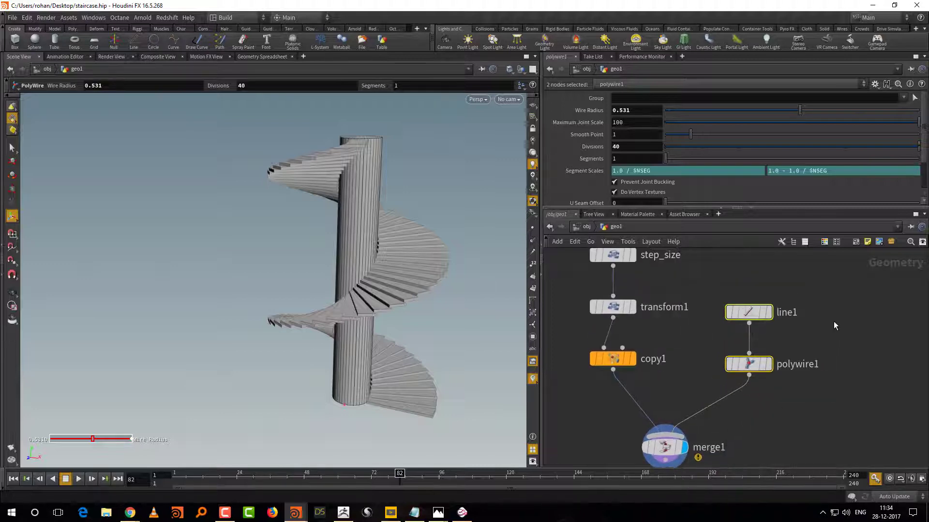
drag(850, 285, 762, 355)
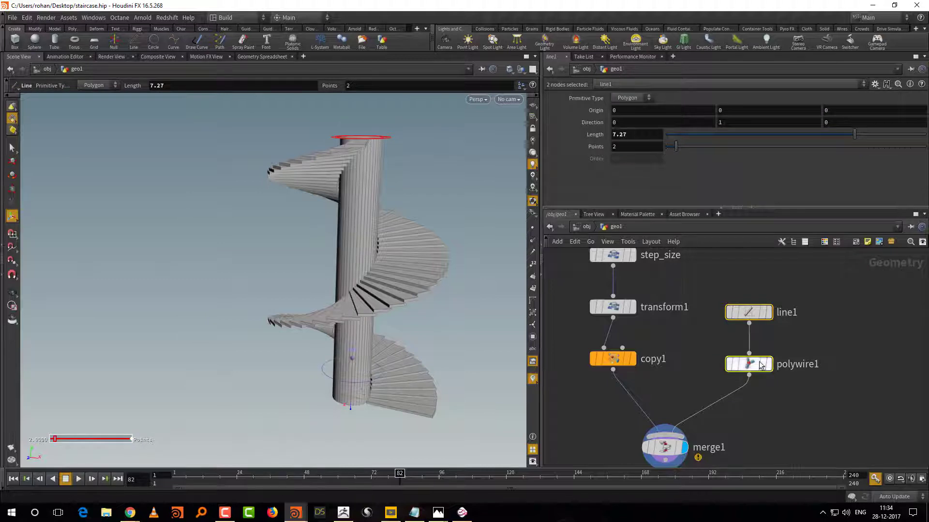
Open the node info of copy1 and polywire1 to compare the attributes each branch carries
drag(556, 347, 624, 368)
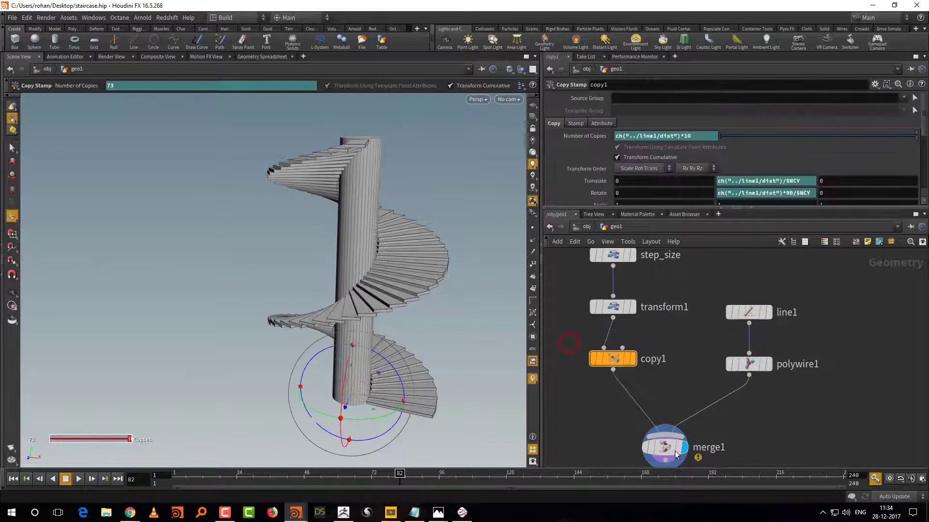
click(663, 378)
click(614, 365)
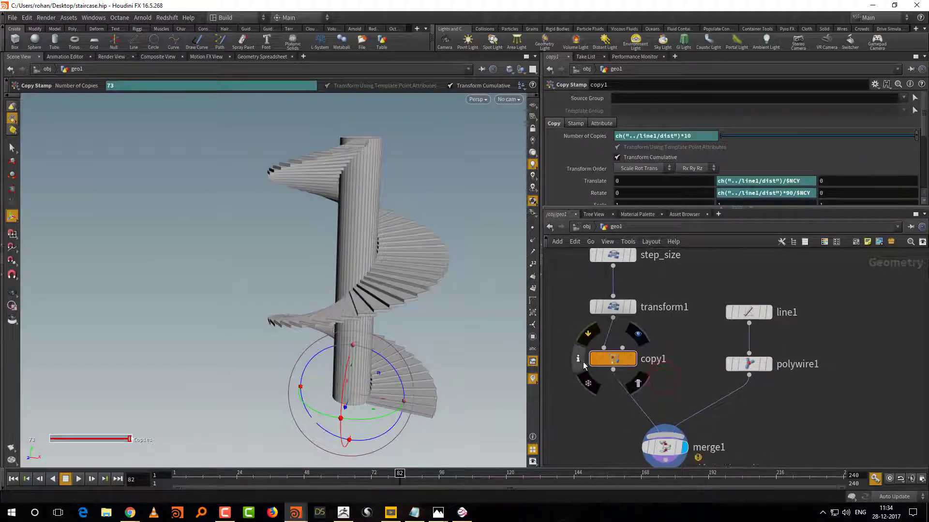
click(579, 362)
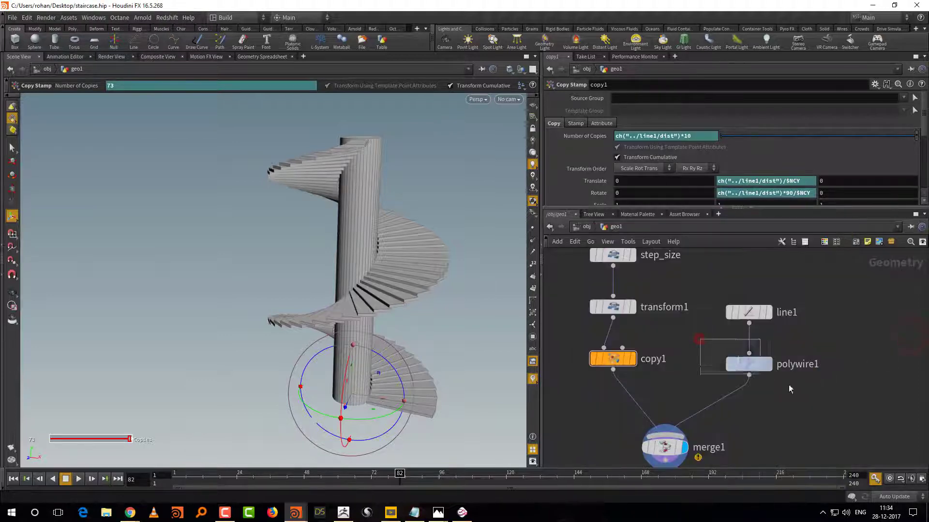
drag(789, 388, 791, 383)
click(715, 364)
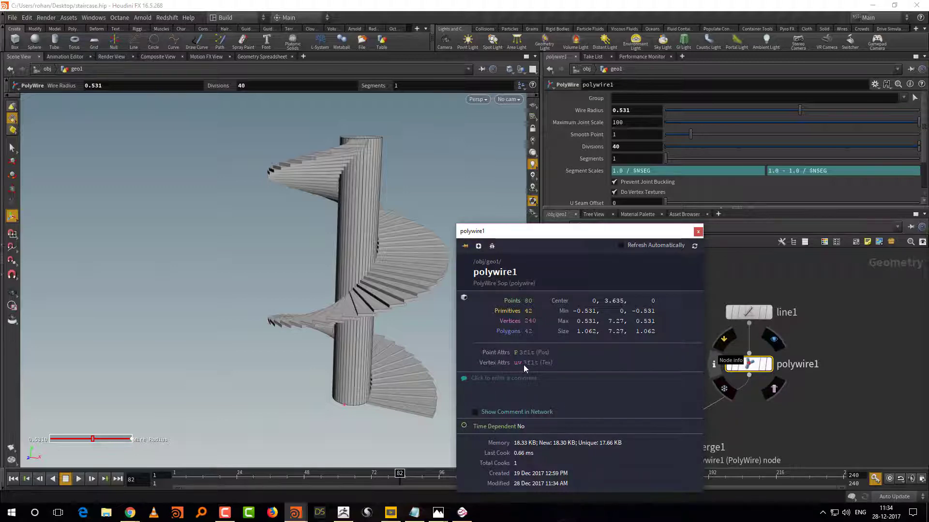
Open merge1's node info and read its warning about the inputs
middle_drag(677, 465, 680, 440)
click(677, 415)
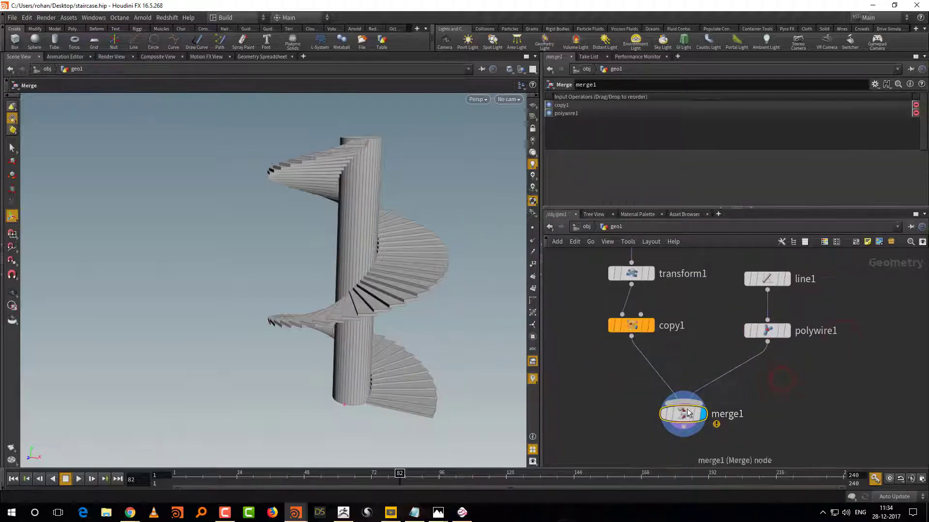
click(651, 414)
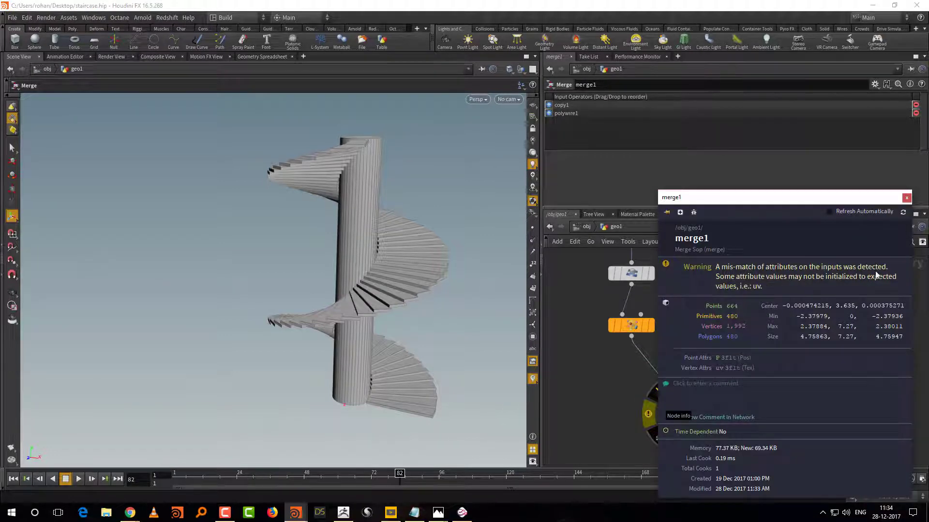
click(595, 401)
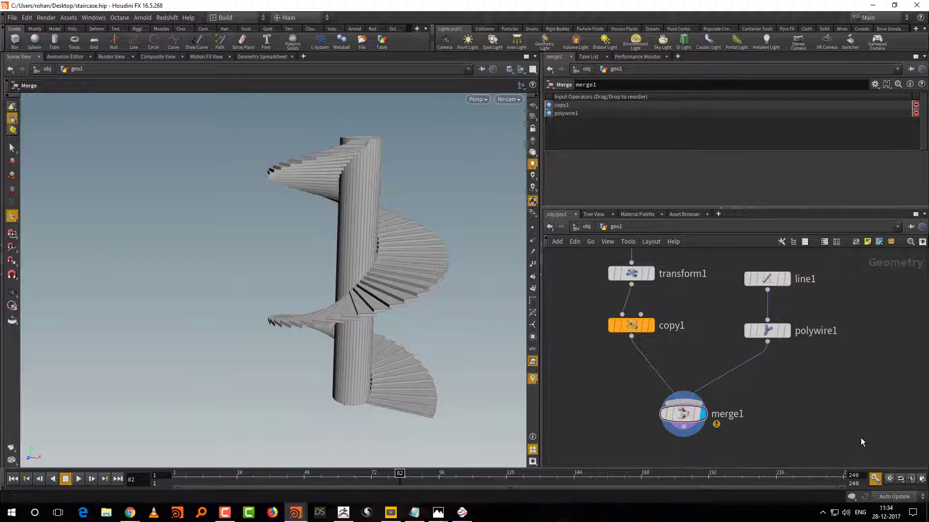
Turn off Do Vertex Textures on polywire1
drag(690, 208, 690, 230)
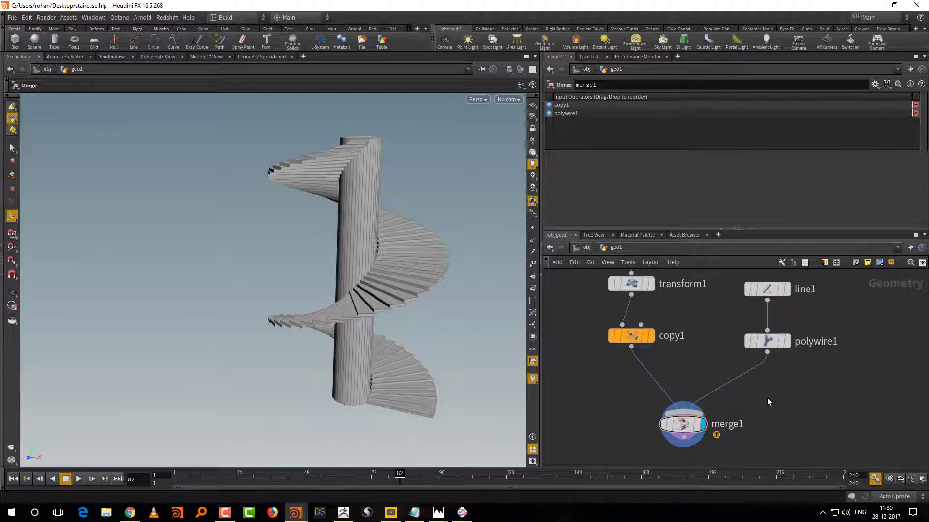
click(764, 341)
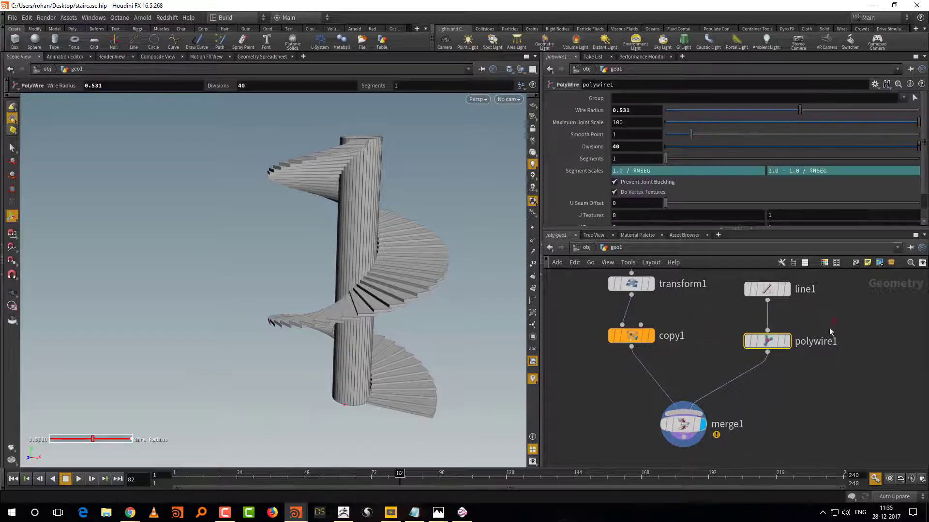
click(638, 192)
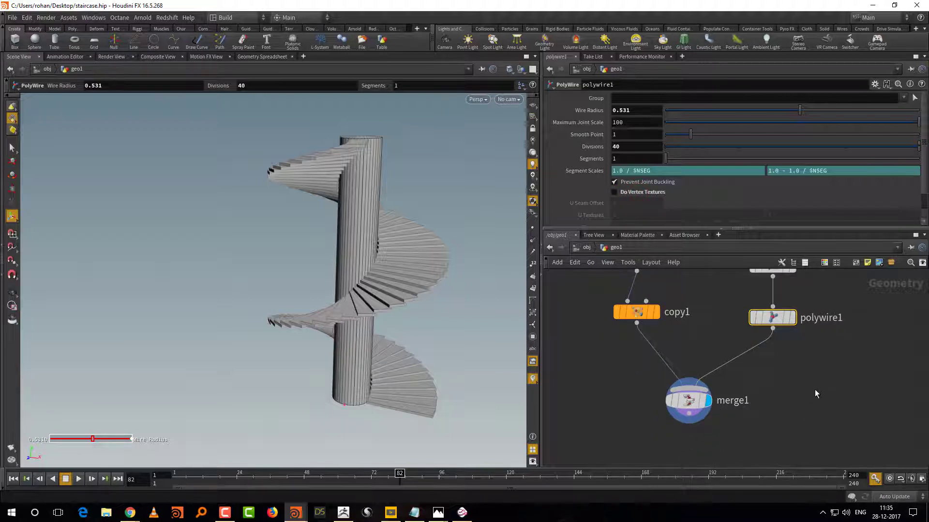
Examine the spiral staircase and its network, viewing the steps and central pole from several angles
key(Escape)
click(446, 332)
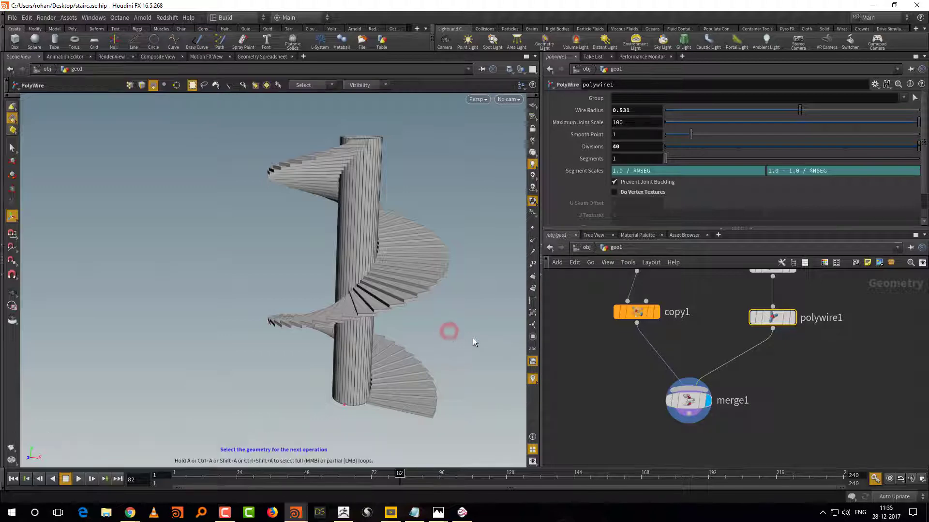
drag(457, 333, 459, 311)
key(Return)
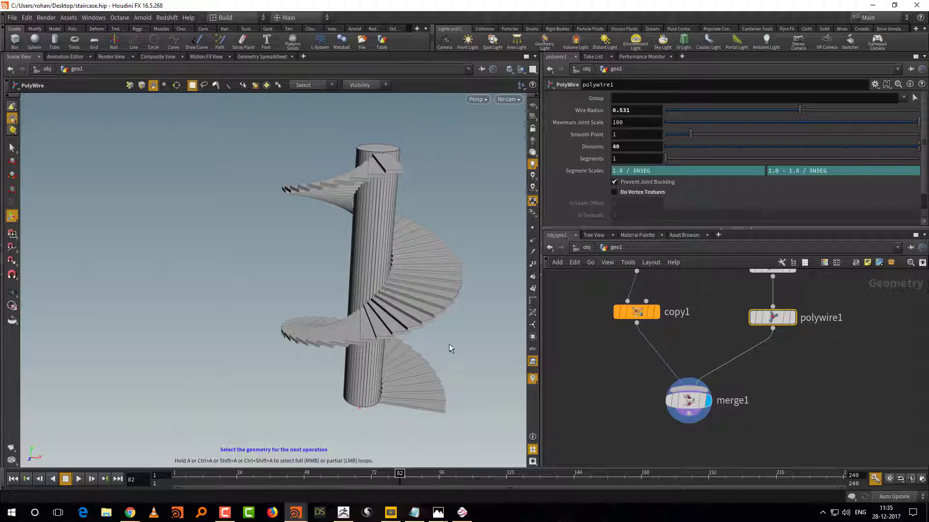
middle_drag(687, 352, 707, 355)
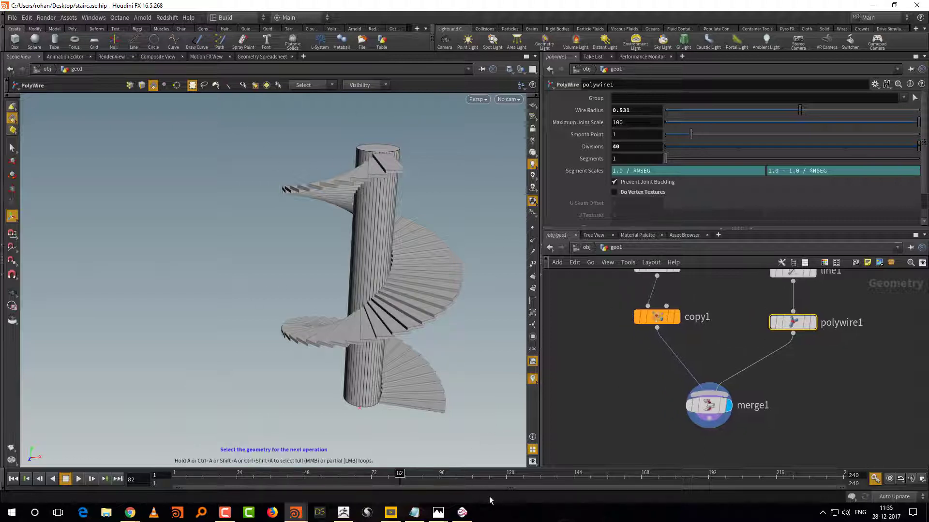
middle_drag(659, 401, 667, 407)
scroll(667, 406, down, 3)
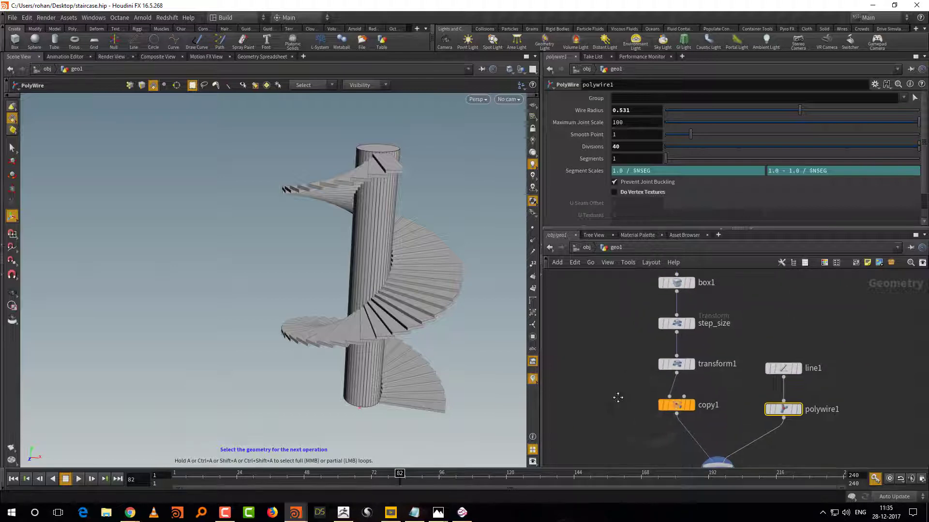
drag(481, 379, 385, 382)
scroll(431, 386, up, 5)
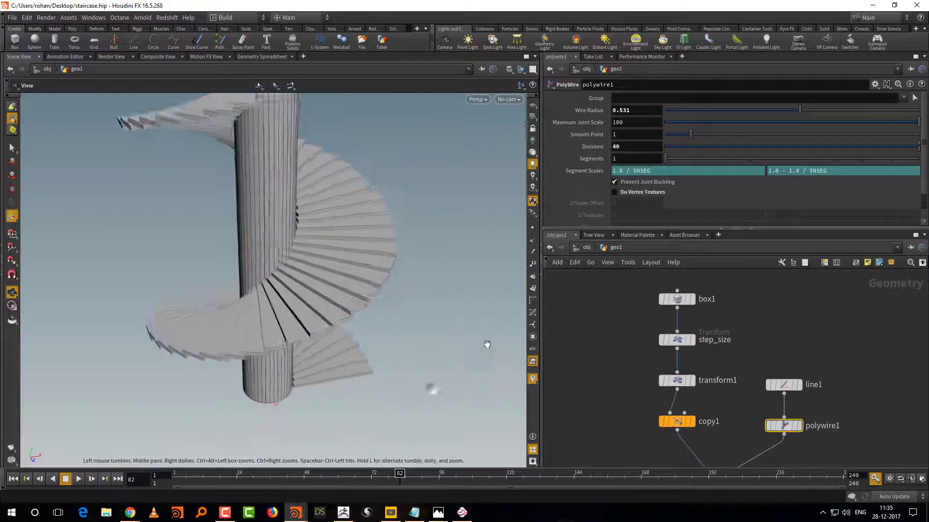
click(455, 349)
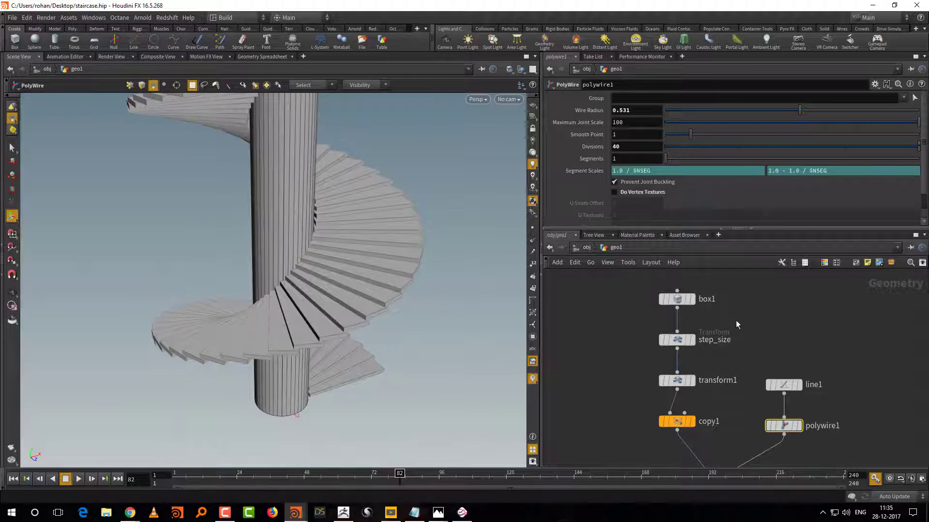
Turn on the display and template flags of step_size and view the single stair step up close
scroll(735, 321, up, 1)
click(687, 346)
click(675, 342)
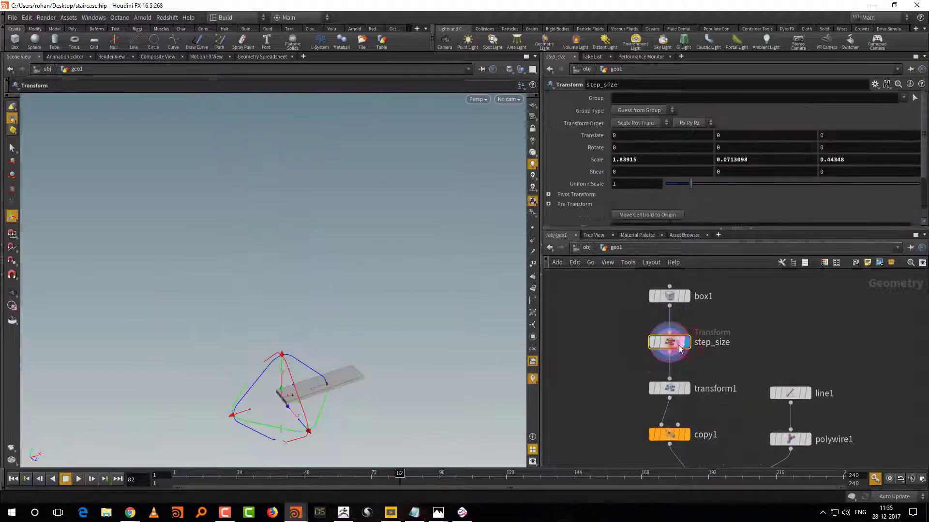
drag(454, 390, 436, 379)
key(Return)
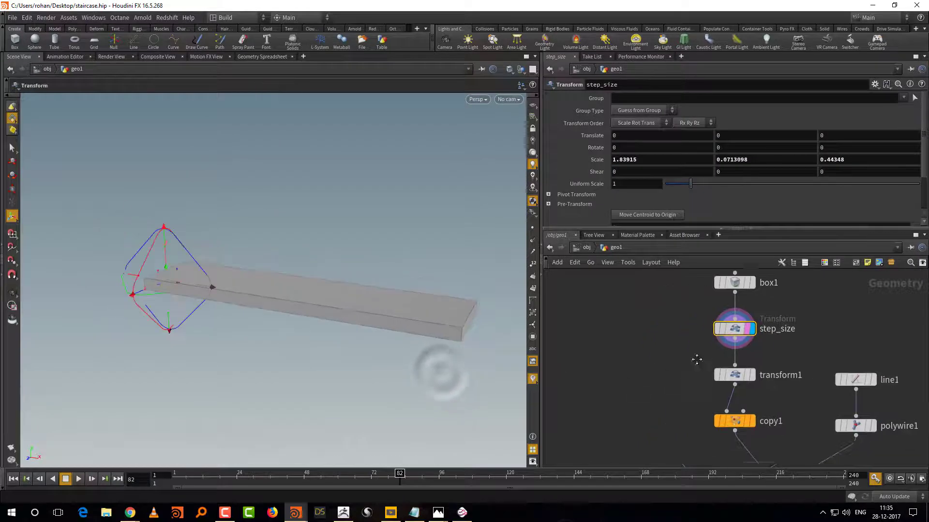
Add a Line node beside the step_size branch and view the new line against the stair step
key(Tab)
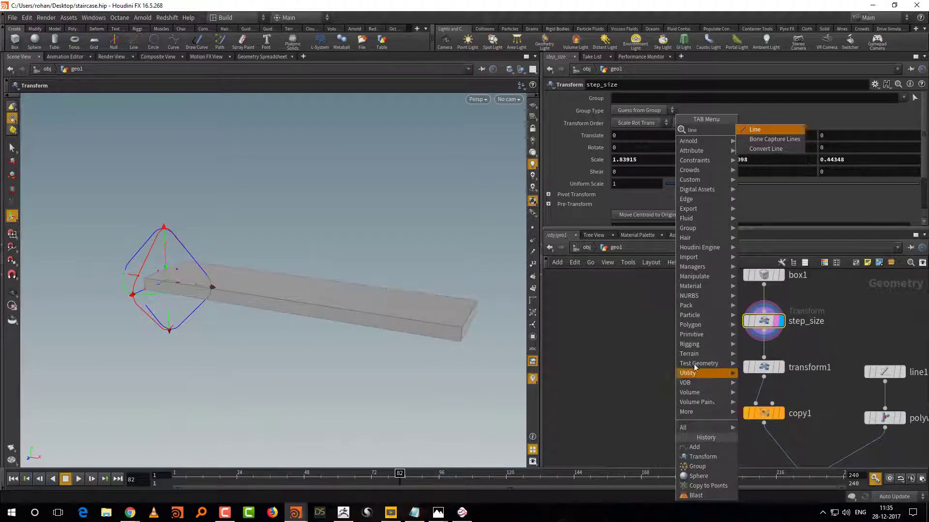
click(757, 131)
click(632, 355)
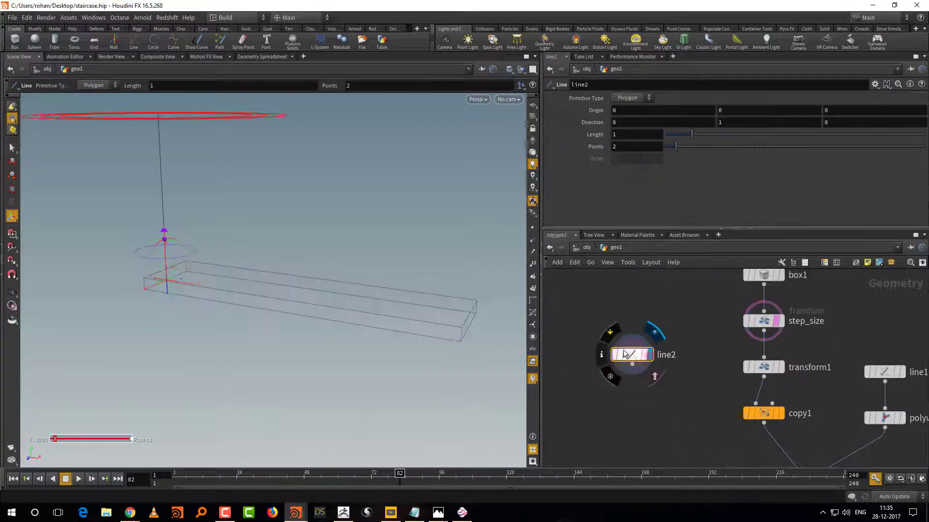
key(Escape)
drag(347, 321, 427, 297)
key(Return)
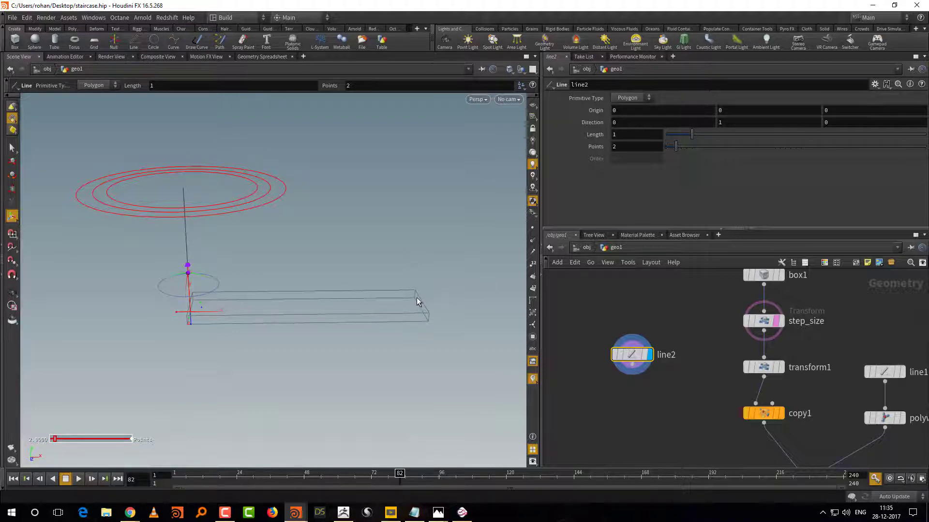
Add a Transform node below line2, connected to it and displayed
key(Tab)
text(tr)
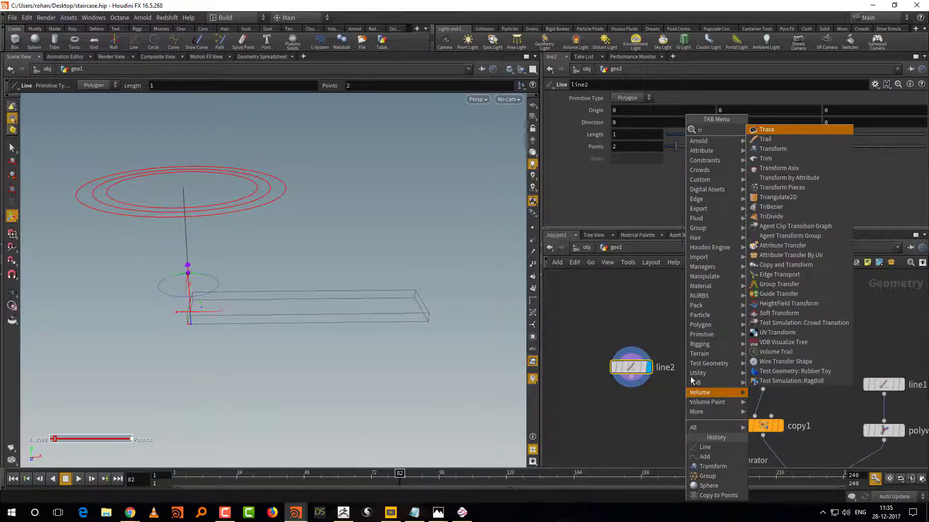
click(769, 149)
click(628, 423)
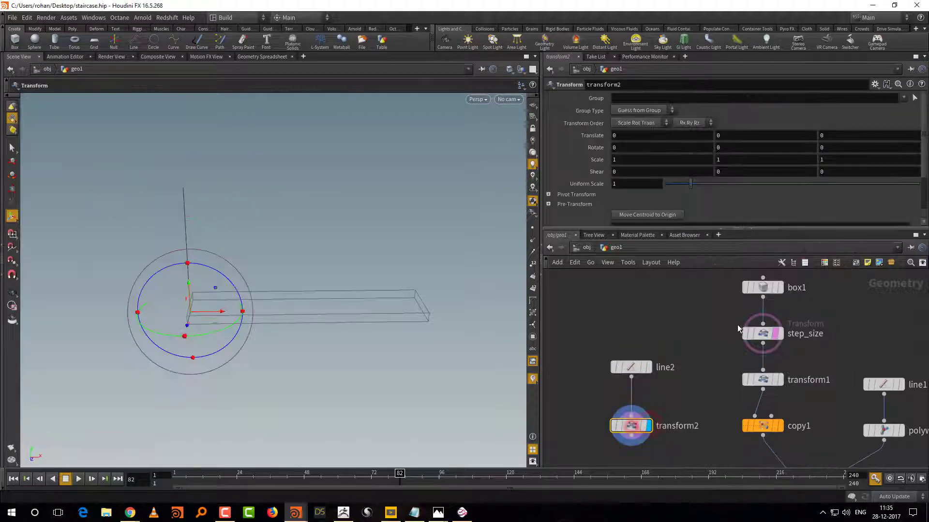
Link transform2's X translation to step_size's X scale with a relative reference
click(764, 333)
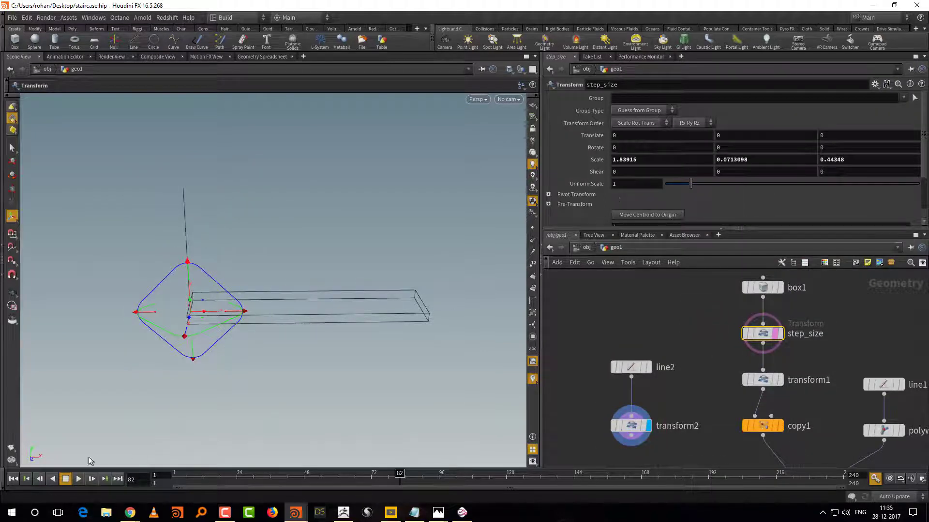
right_click(653, 159)
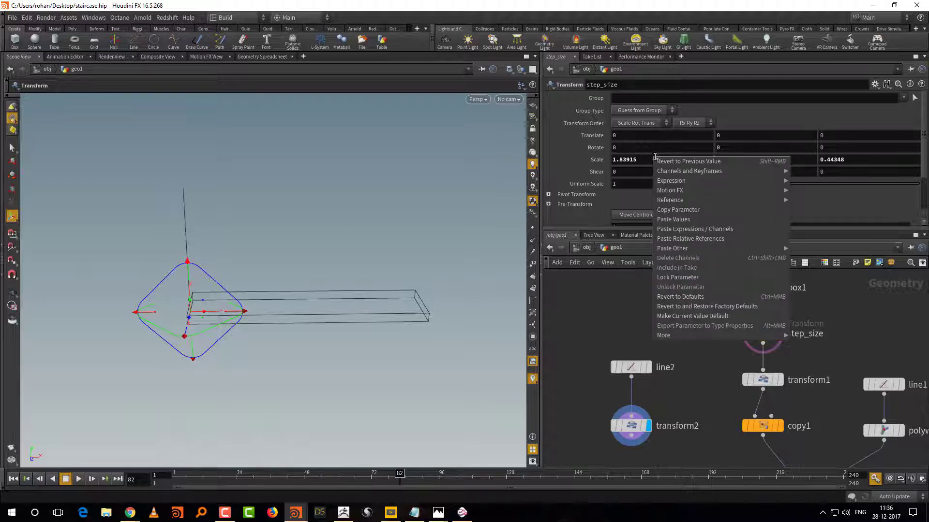
click(677, 207)
click(639, 426)
right_click(648, 159)
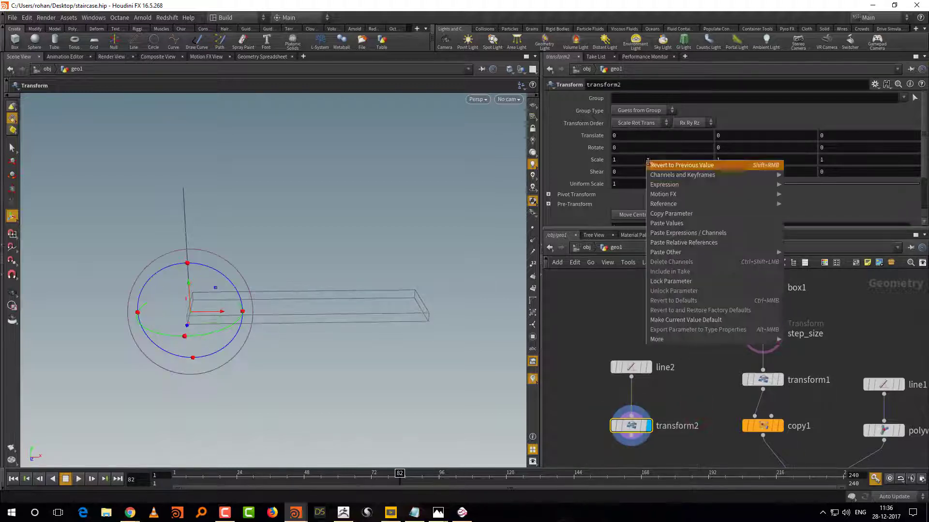
click(652, 163)
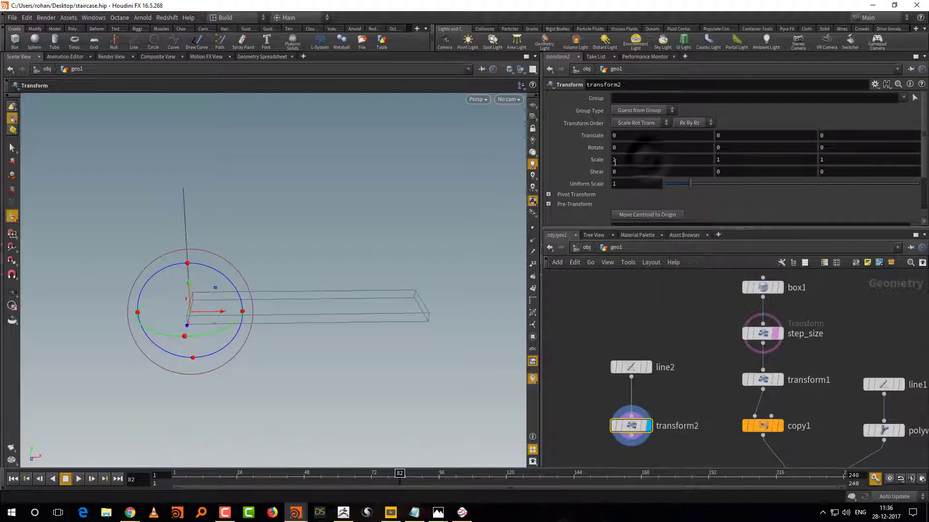
right_click(625, 134)
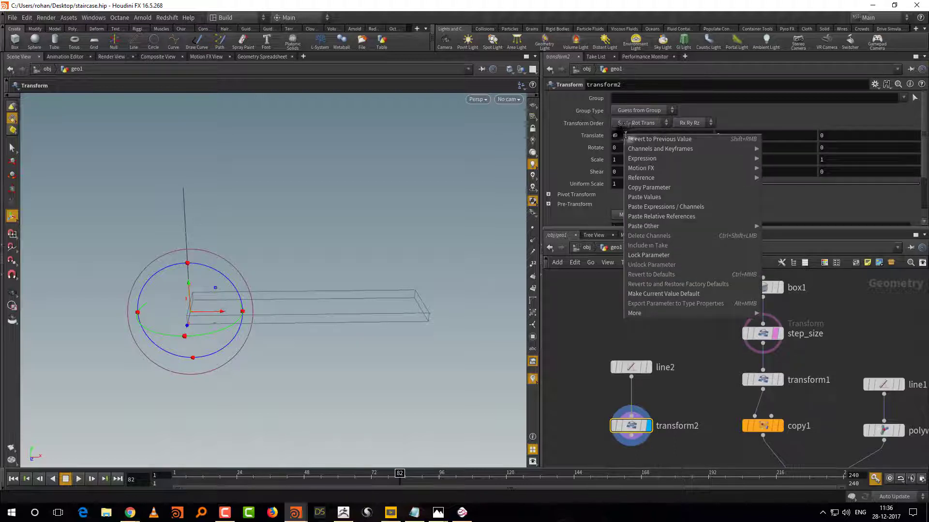
click(662, 218)
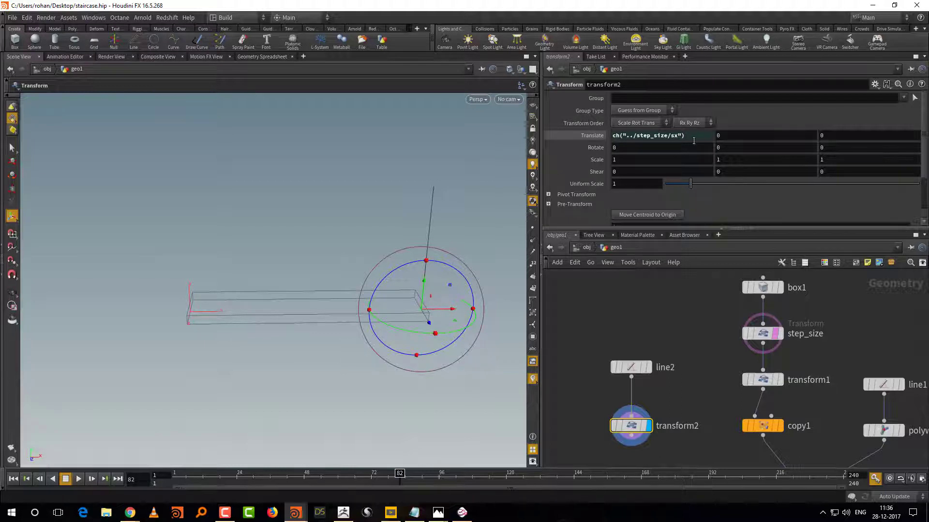
Subtract 0.1 in transform2's X translation expression, making it ch("../step_size/sx")-0.1
click(694, 136)
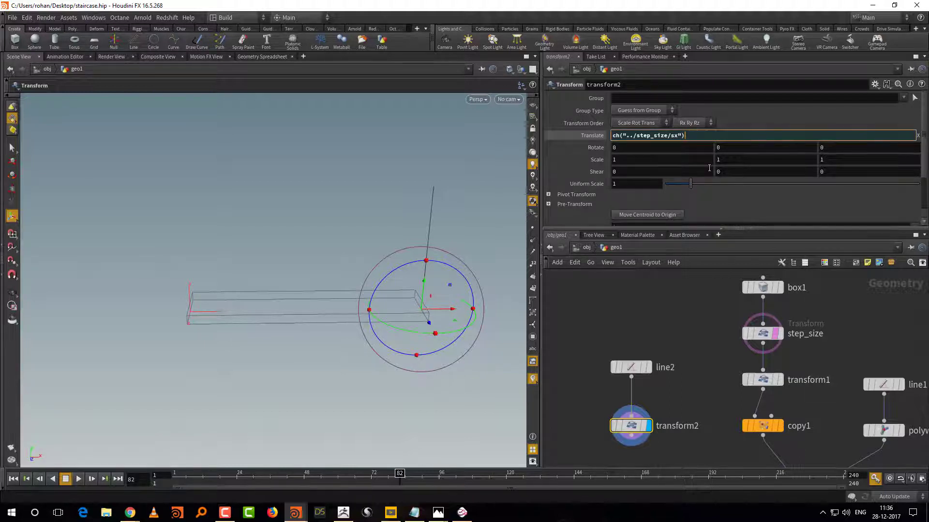
text(-0.1)
key(Return)
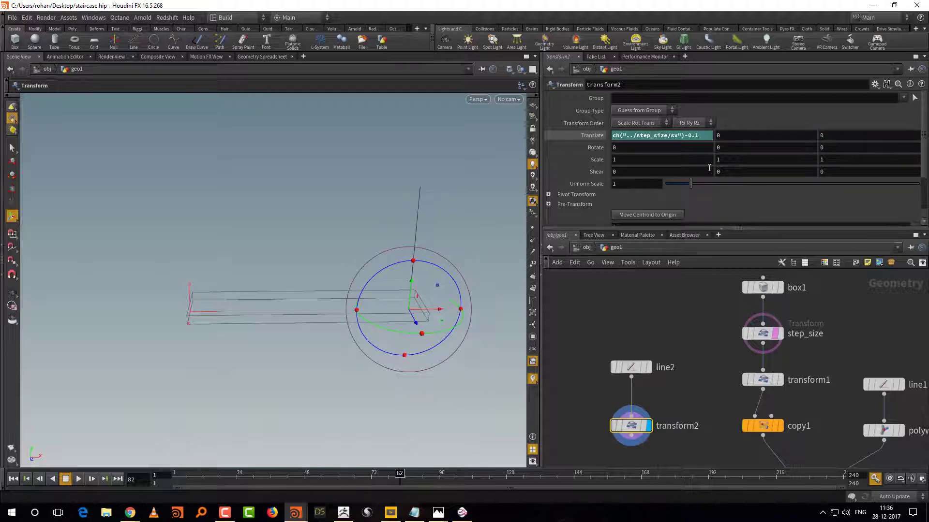
Link transform2's Y translation to step_size's Y scale with a relative reference
middle_drag(707, 287, 702, 264)
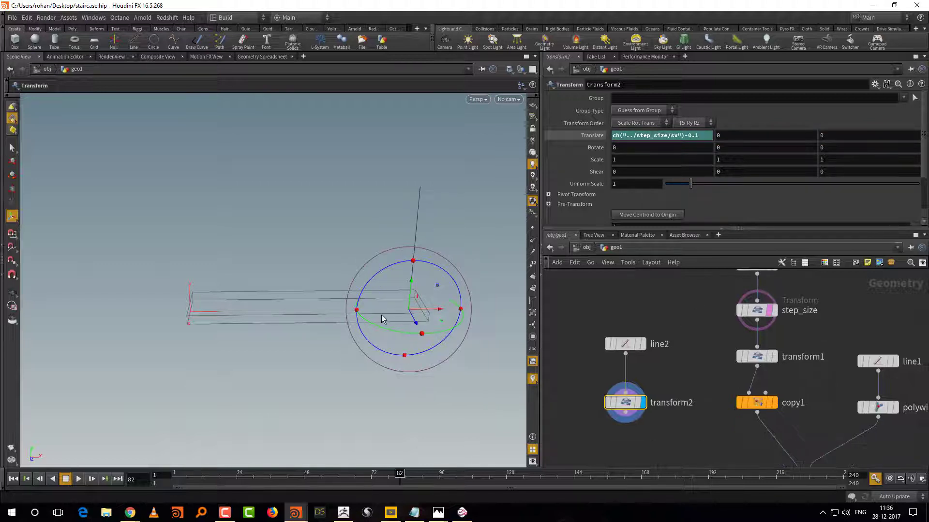
click(757, 310)
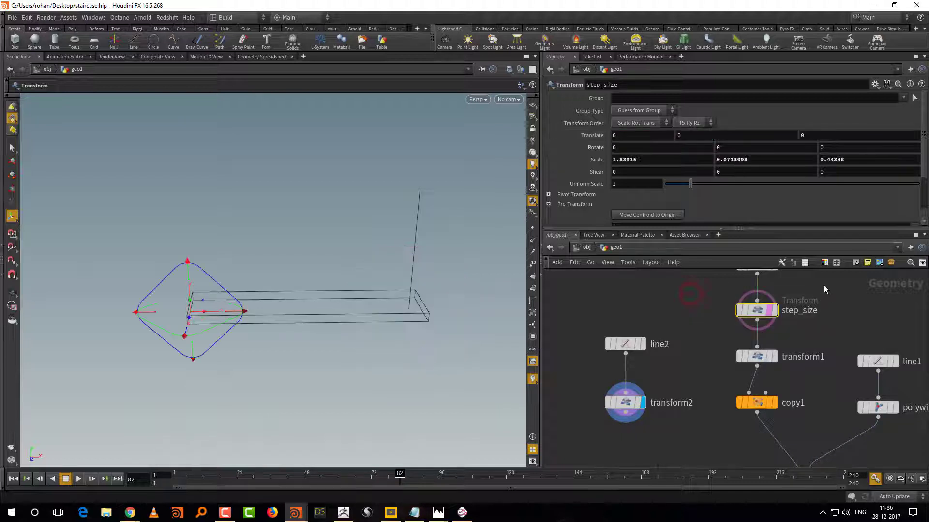
right_click(755, 160)
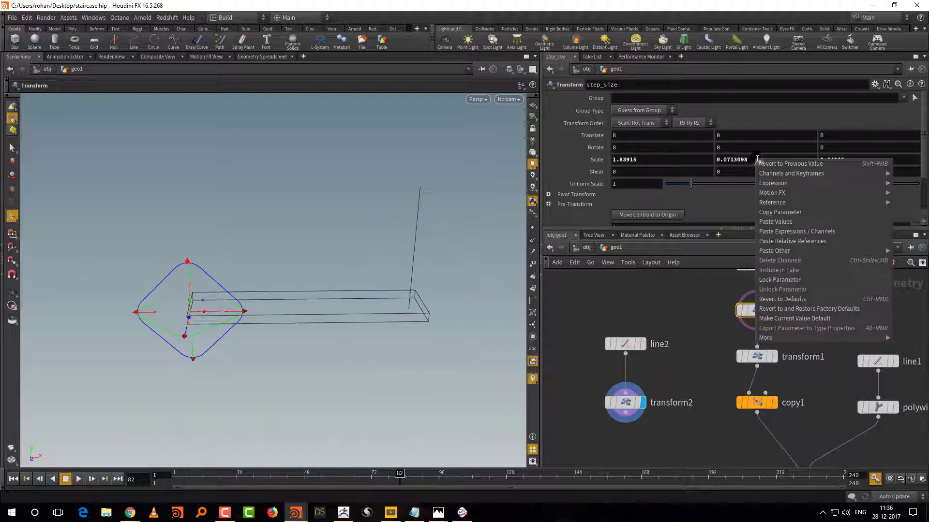
click(776, 211)
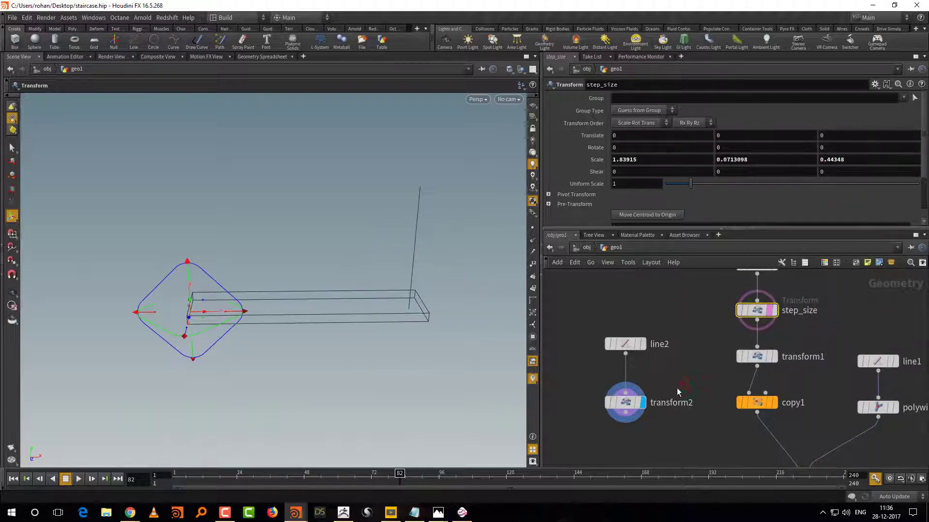
click(669, 403)
right_click(736, 137)
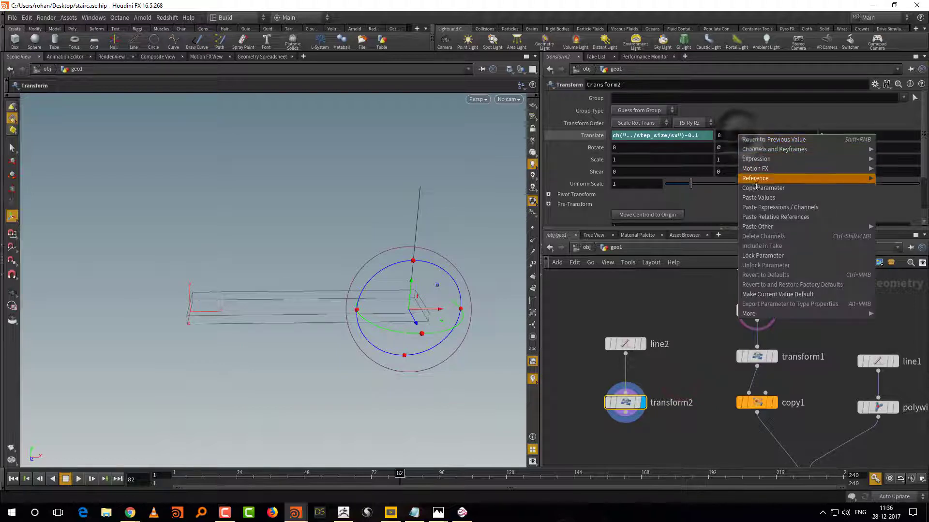
mouse_move(764, 159)
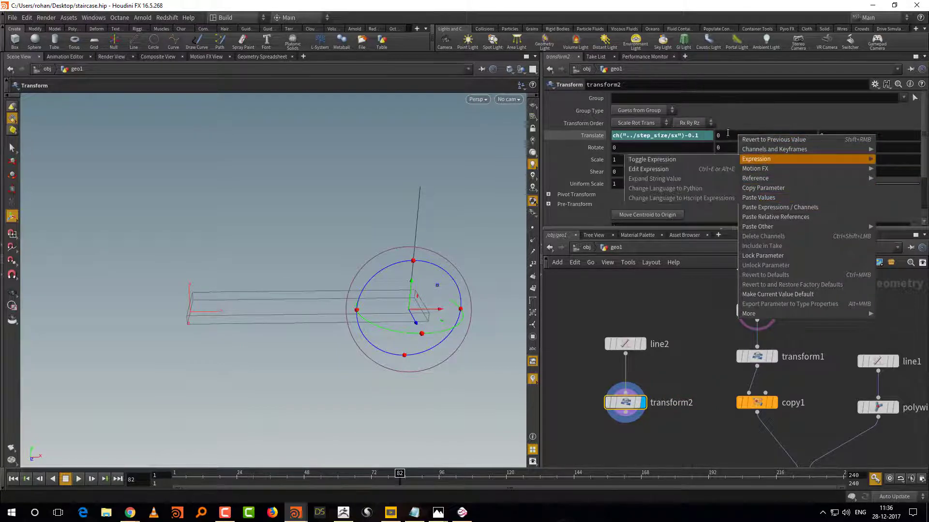
click(773, 216)
alt+drag(482, 381, 421, 394)
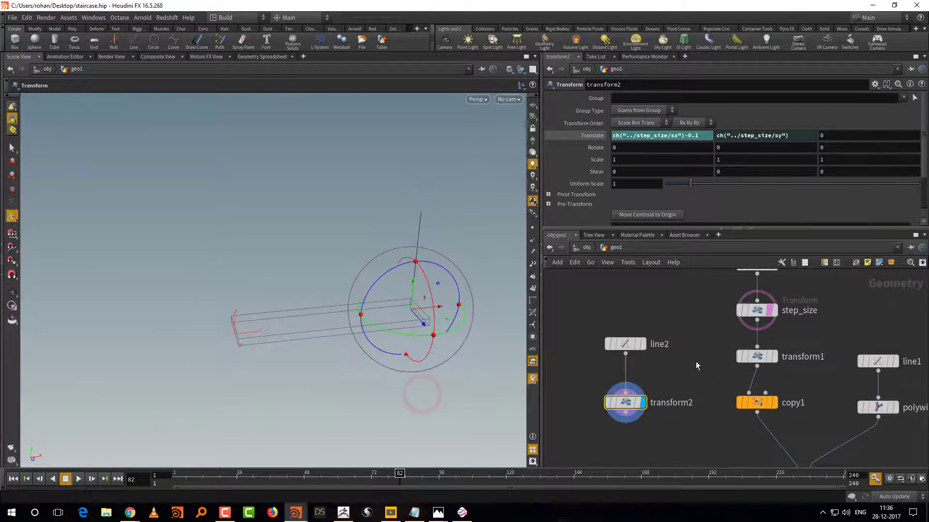
Move transform1, copy1, line1, polywire1 and merge1 down together to open space below step_size
middle_drag(696, 362, 707, 343)
drag(576, 296, 627, 340)
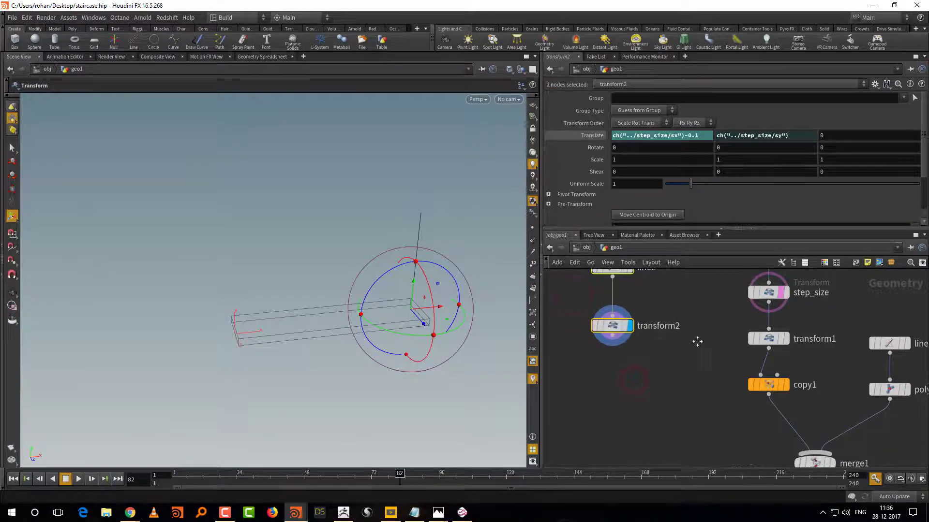
scroll(699, 338, down, 2)
drag(709, 346, 782, 387)
scroll(777, 334, down, 2)
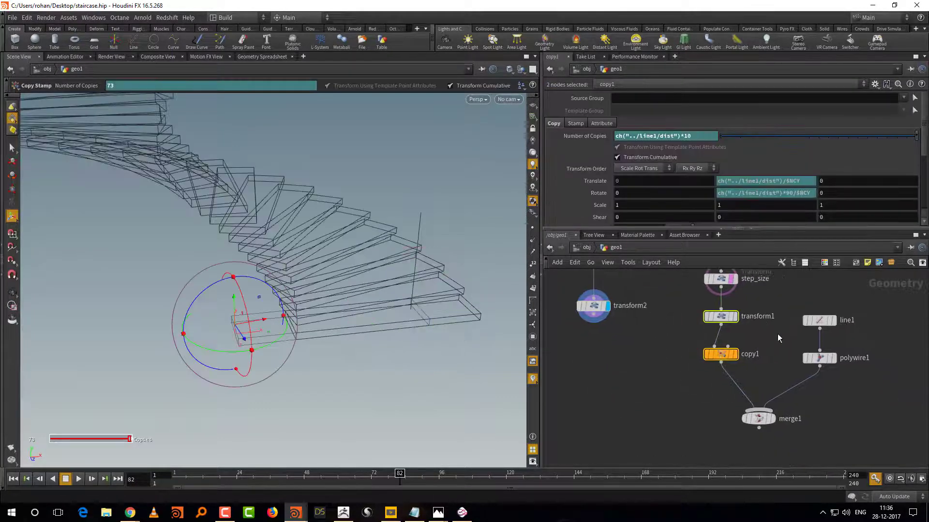
drag(692, 310, 896, 440)
drag(729, 321, 730, 385)
Insert a Merge node on the wire between step_size and transform1
scroll(748, 341, up, 3)
middle_drag(754, 335, 760, 372)
click(774, 375)
key(Tab)
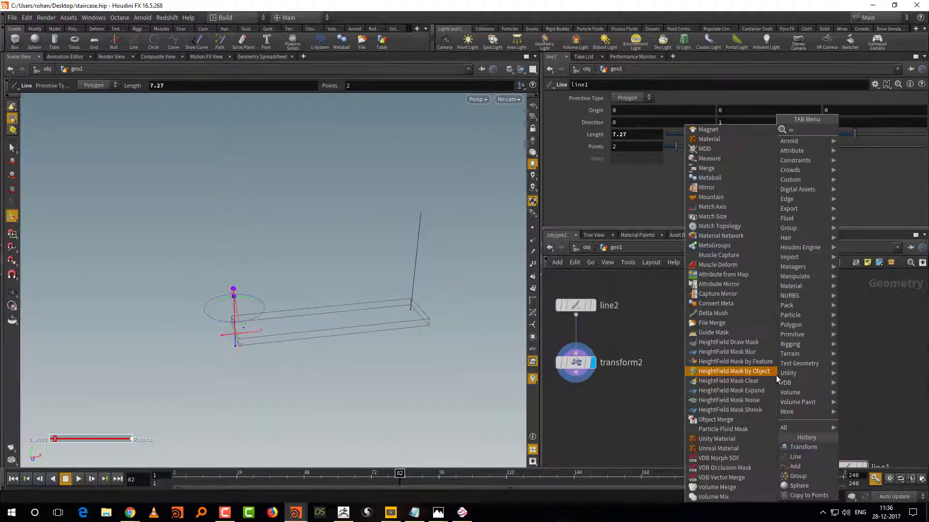
text(mer)
click(862, 134)
click(733, 424)
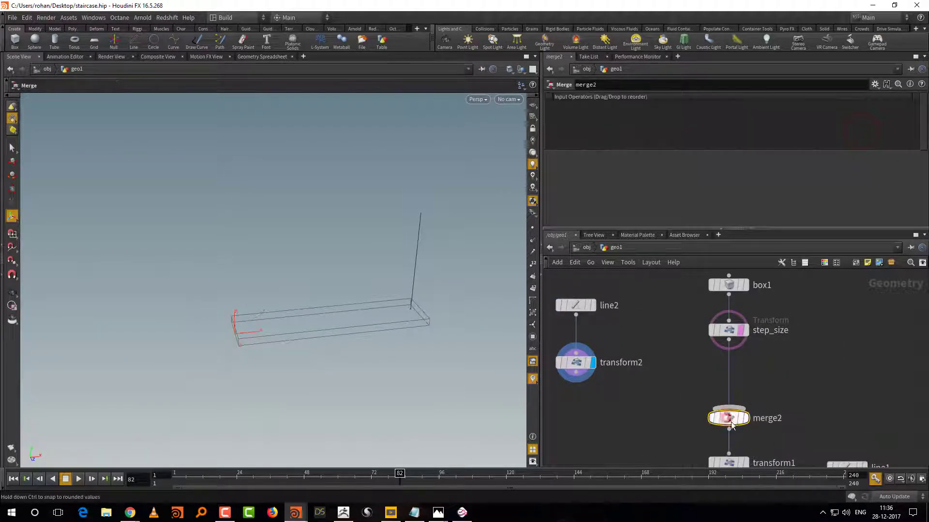
drag(714, 420, 722, 420)
drag(722, 420, 709, 423)
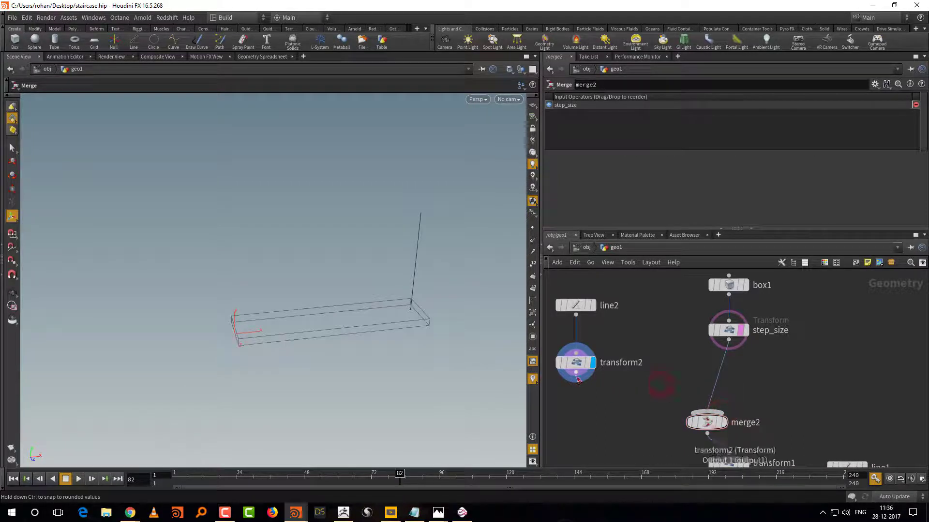
Connect transform2 to merge2 and reverse the input order so transform2 comes before step_size
click(576, 383)
click(707, 411)
scroll(806, 319, down, 3)
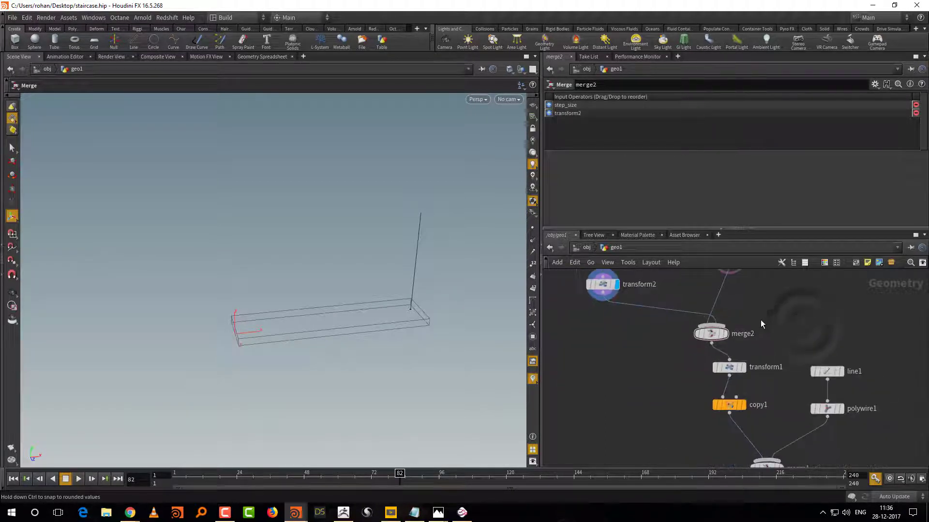
scroll(756, 310, up, 4)
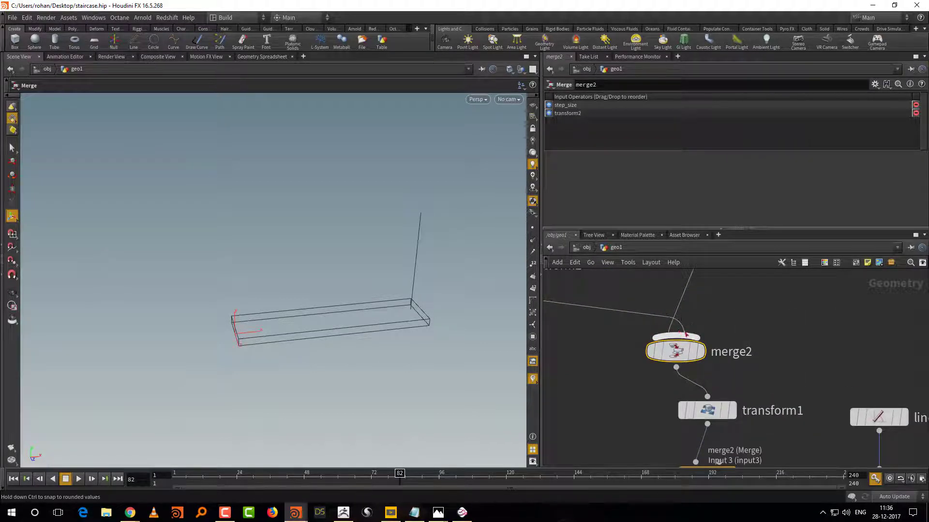
mouse_move(679, 350)
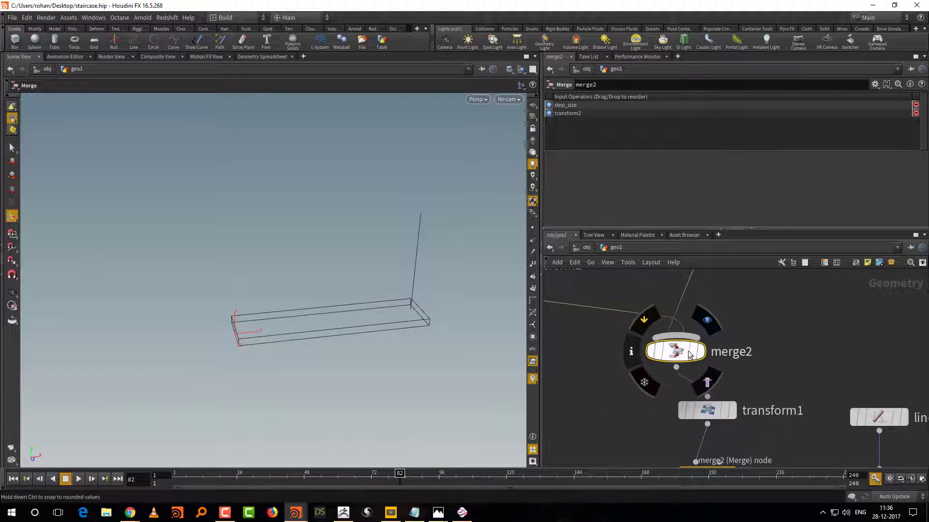
key(shift+r)
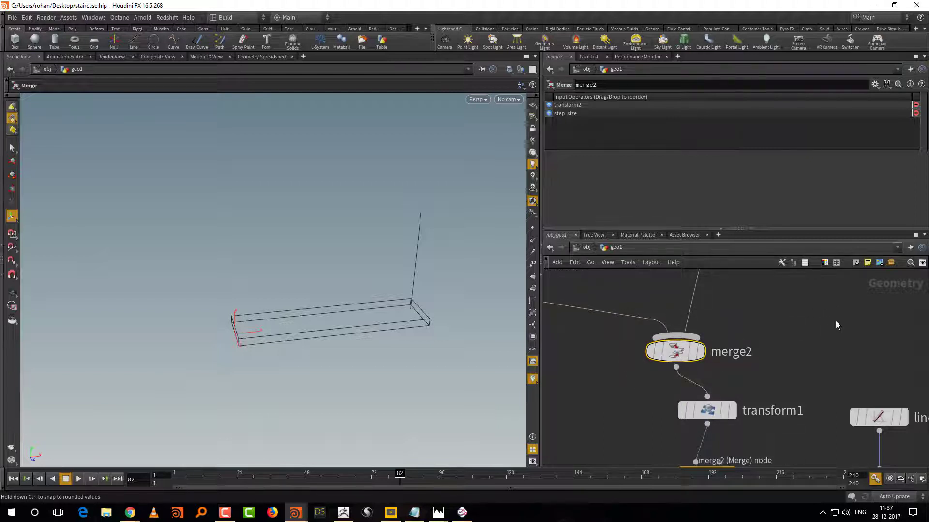
Display merge1 and view the spiral staircase with a vertical post on each step
scroll(780, 354, down, 3)
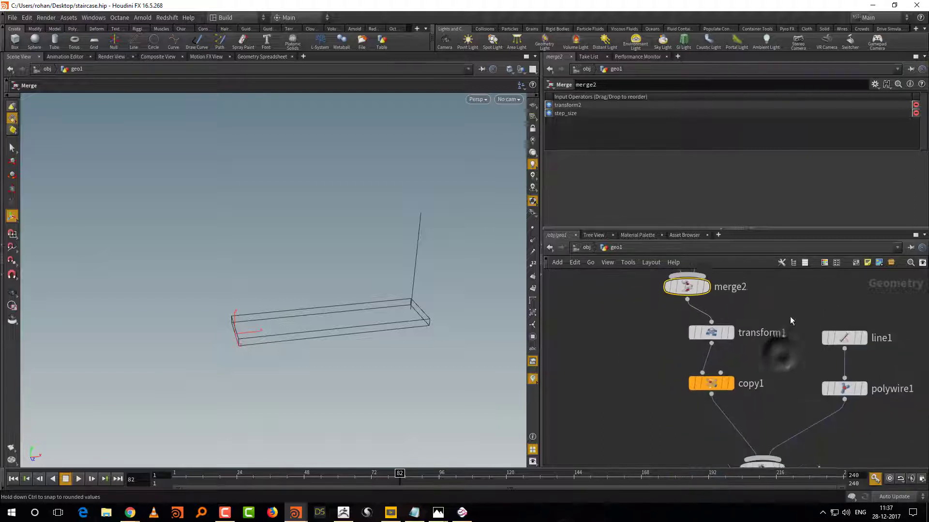
click(785, 442)
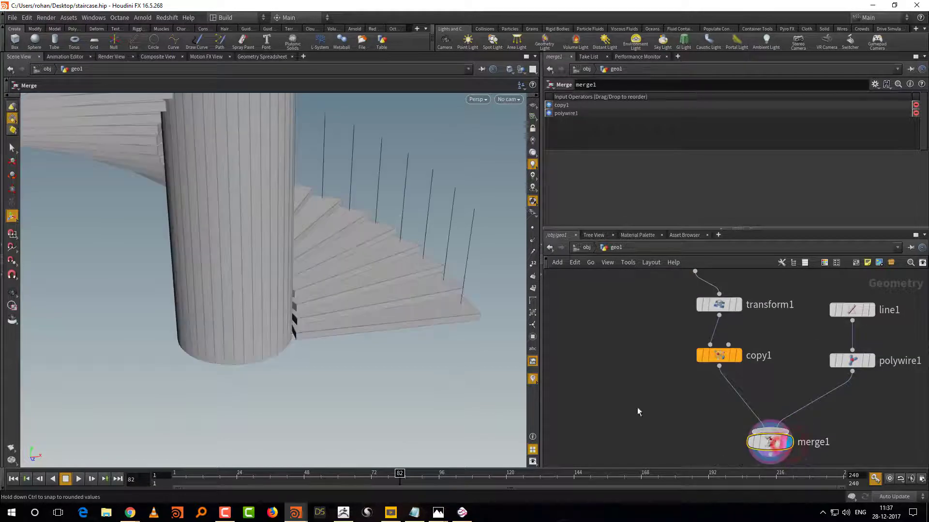
key(Escape)
drag(461, 272, 410, 356)
middle_drag(654, 326, 656, 473)
drag(670, 359, 745, 313)
drag(356, 424, 372, 385)
key(ctrl+z)
key(Escape)
key(Return)
mouse_move(332, 363)
mouse_down()
mouse_move(347, 363)
mouse_move(322, 367)
mouse_move(356, 362)
mouse_move(333, 368)
mouse_up()
Reposition the line2 and transform2 nodes together, farther from the box1 and step_size branch
middle_drag(667, 369, 743, 382)
scroll(743, 382, down, 3)
middle_drag(634, 313, 631, 338)
drag(616, 325, 633, 390)
click(708, 349)
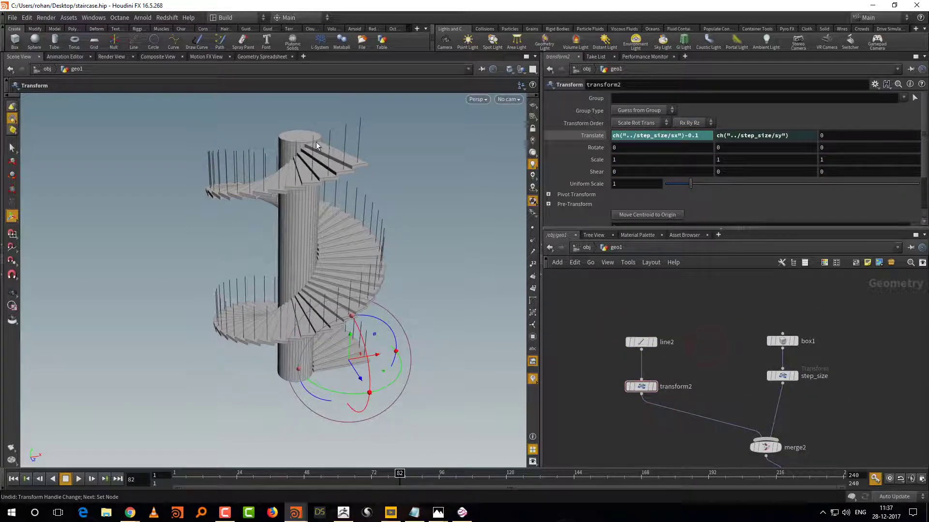
Examine the posts along the upper and lower turns of the staircase from several angles
key(Escape)
drag(317, 145, 446, 222)
scroll(361, 315, up, 5)
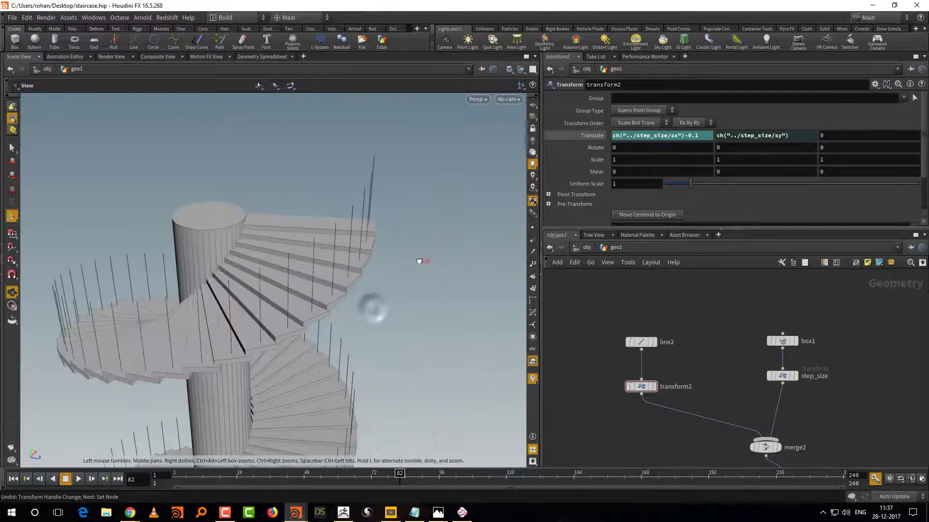
drag(418, 262, 383, 224)
key(t)
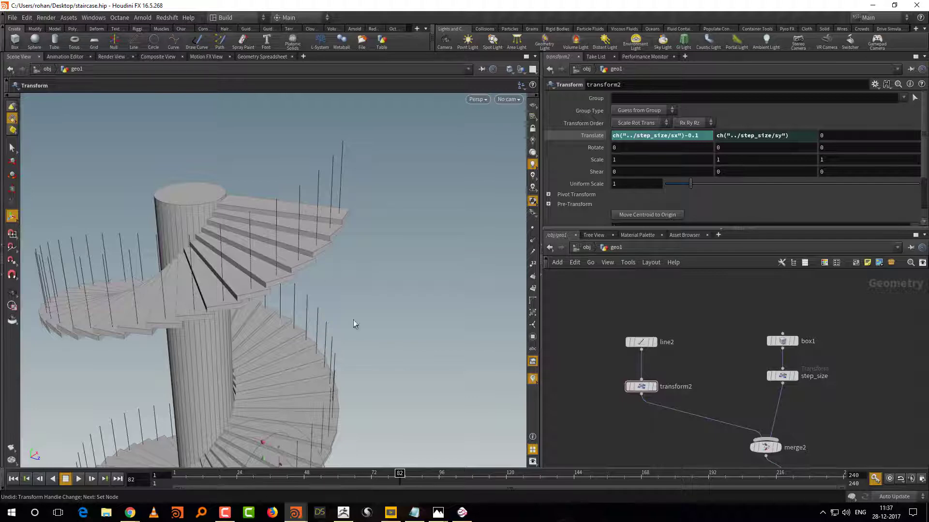
alt+drag(392, 402, 431, 111)
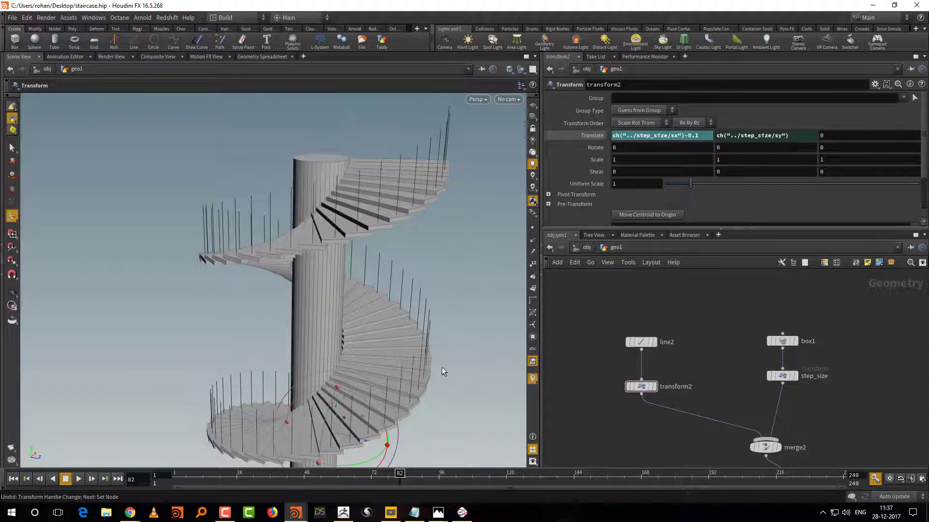
scroll(663, 431, up, 3)
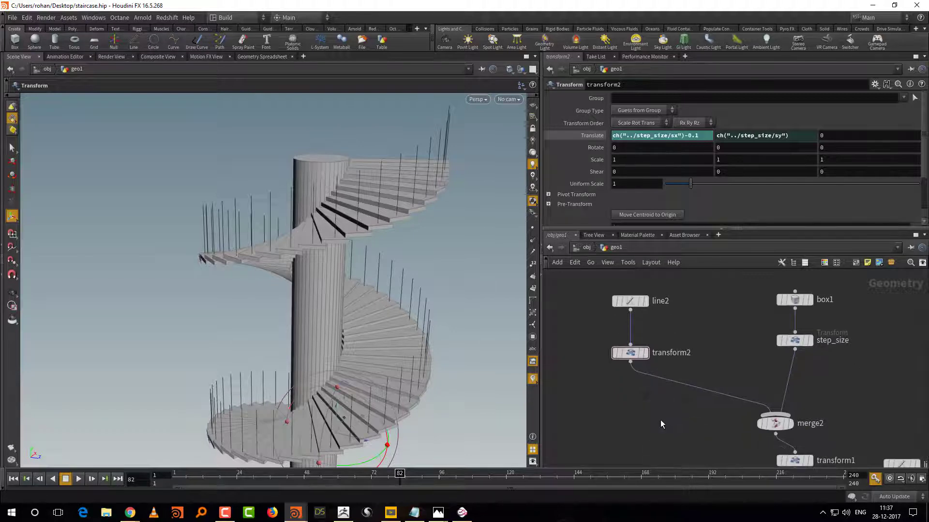
Display transform2 and frame its single post line in the viewport
key(Tab)
key(Escape)
click(631, 355)
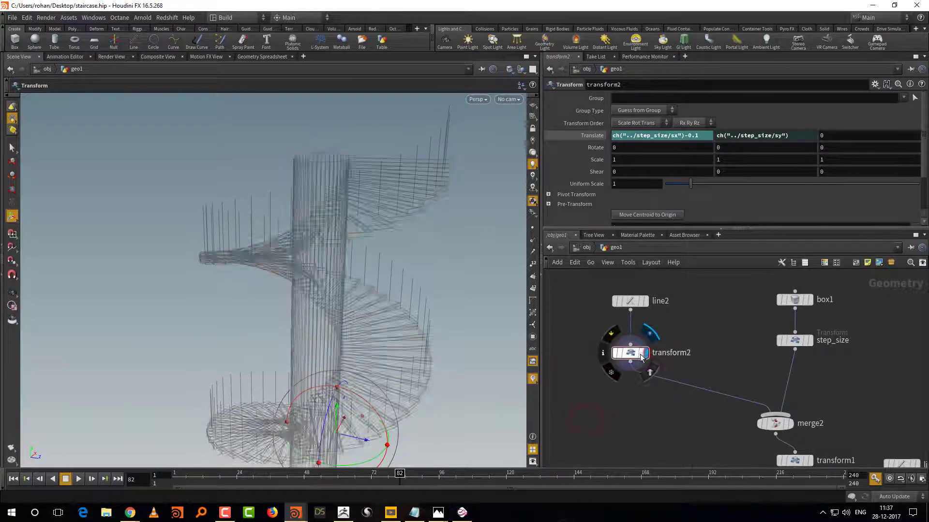
key(space+g)
drag(390, 334, 362, 286)
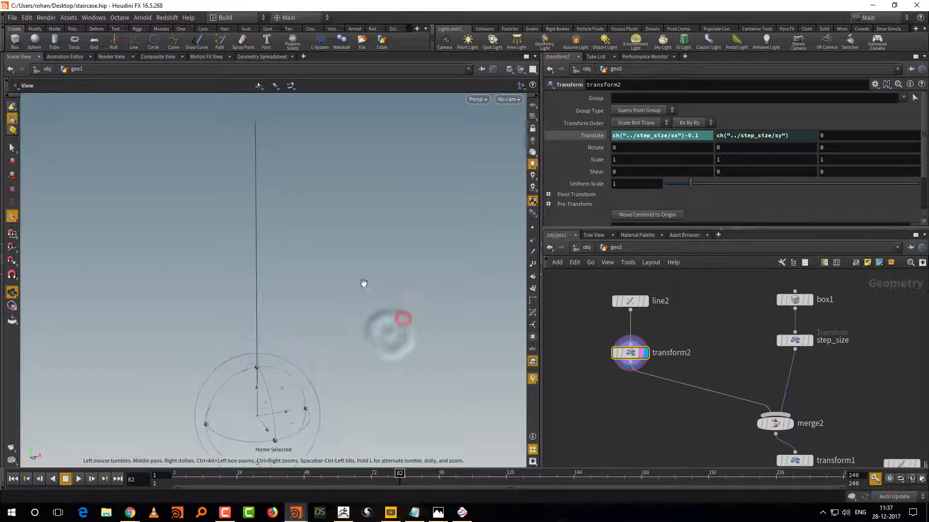
Insert a Group node between line2 and transform2 and display it
scroll(727, 361, down, 3)
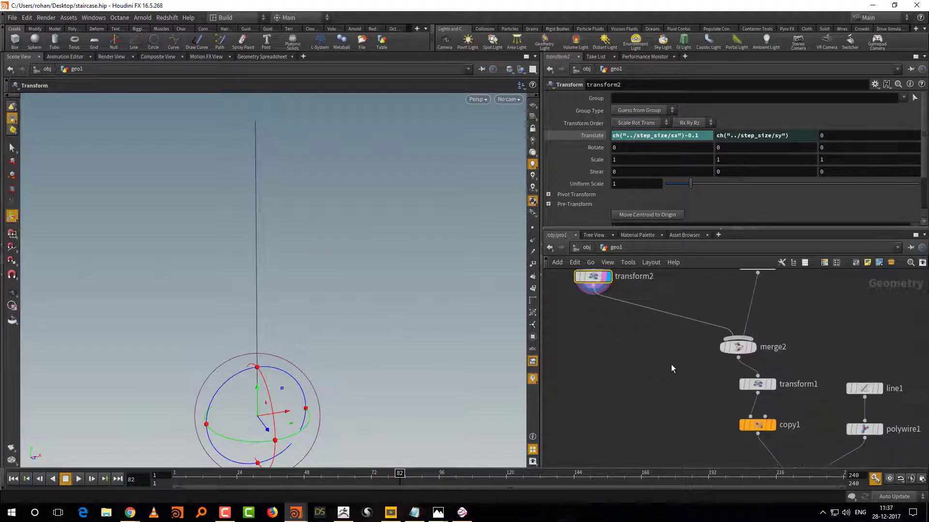
drag(716, 382, 711, 407)
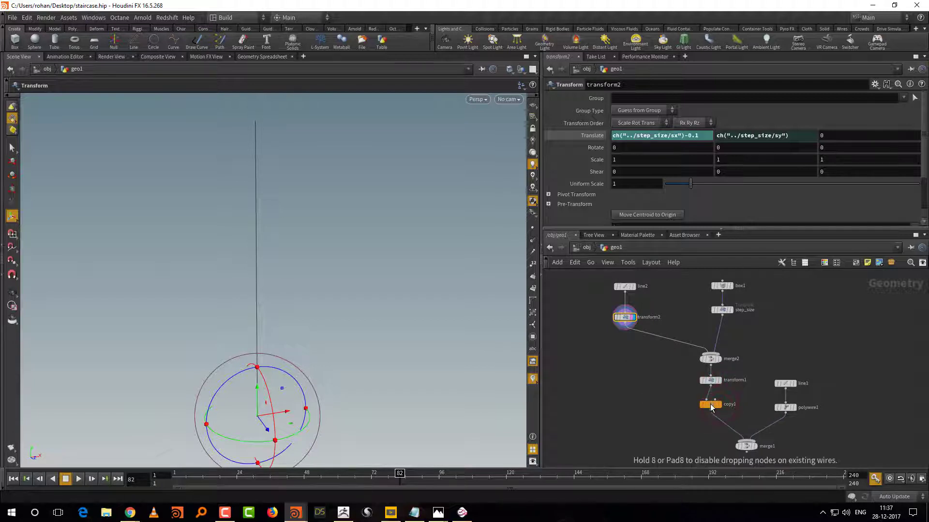
middle_drag(736, 397, 739, 360)
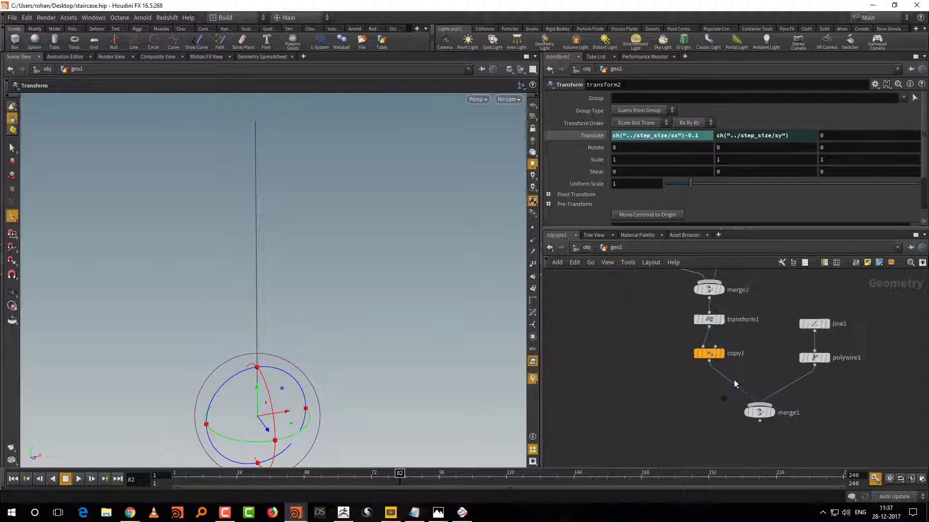
scroll(650, 386, up, 2)
key(Tab)
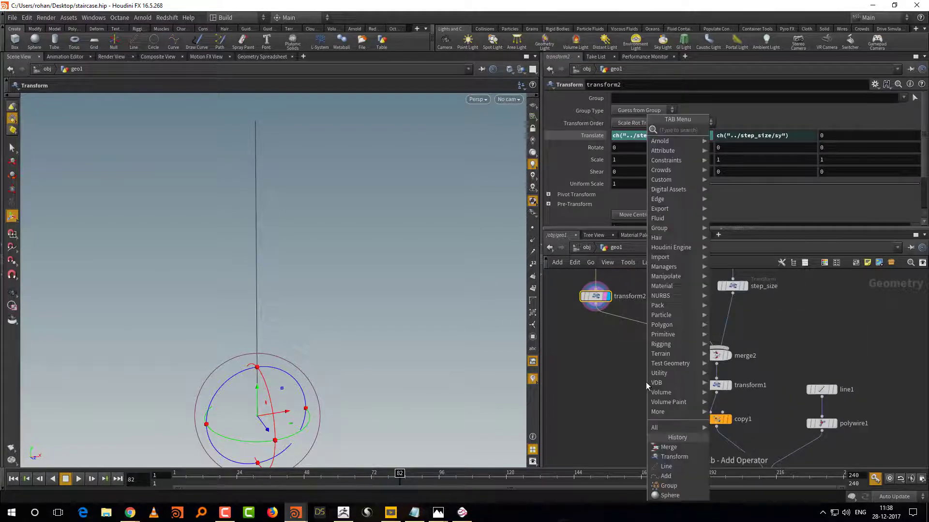
text(grou)
click(738, 168)
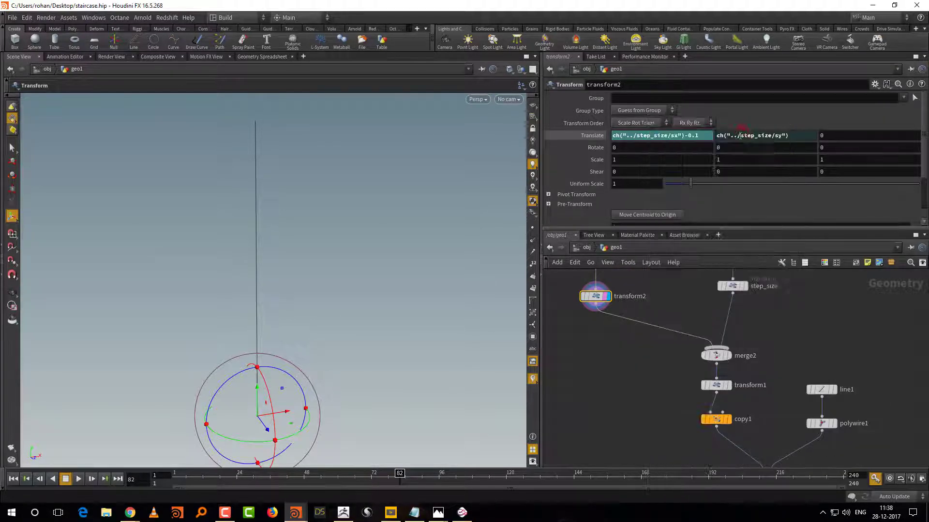
click(684, 342)
drag(685, 341, 611, 316)
scroll(618, 329, up, 2)
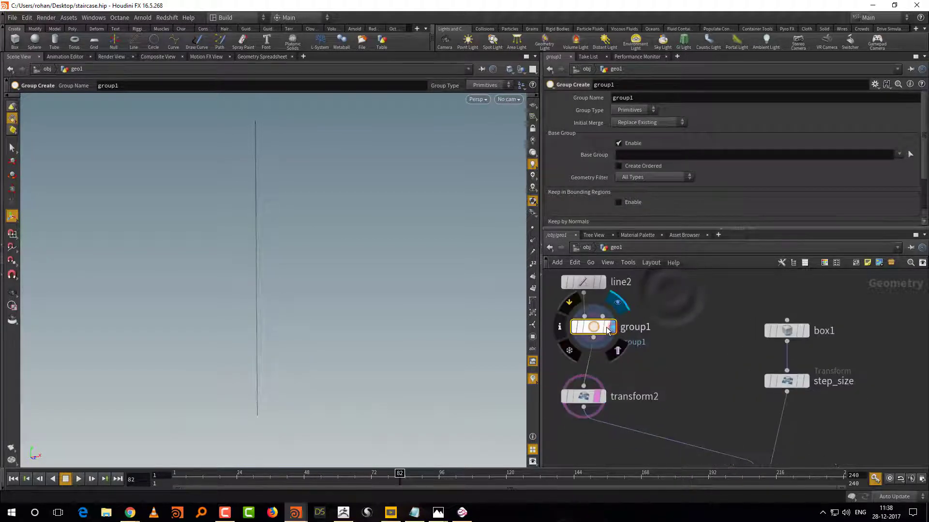
click(612, 327)
Name the primitive group of group1 "line"
double_click(634, 97)
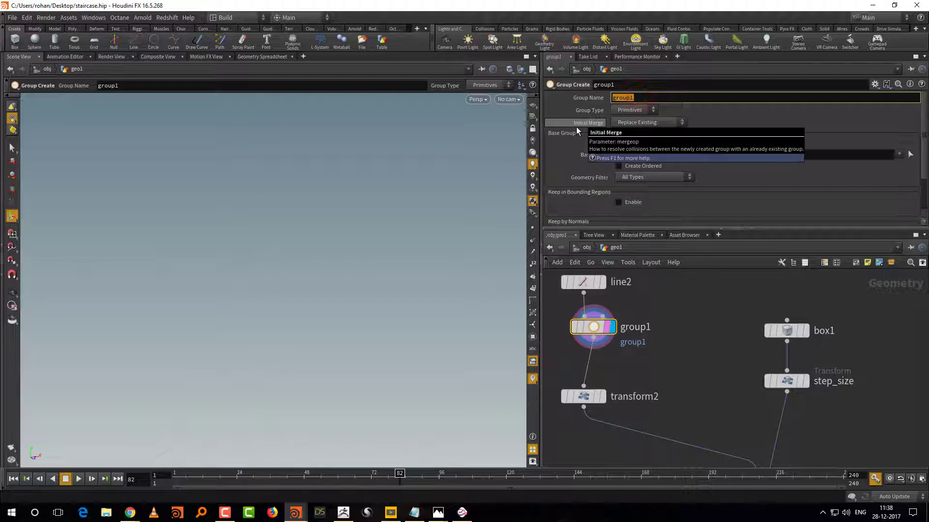
text(line)
key(Return)
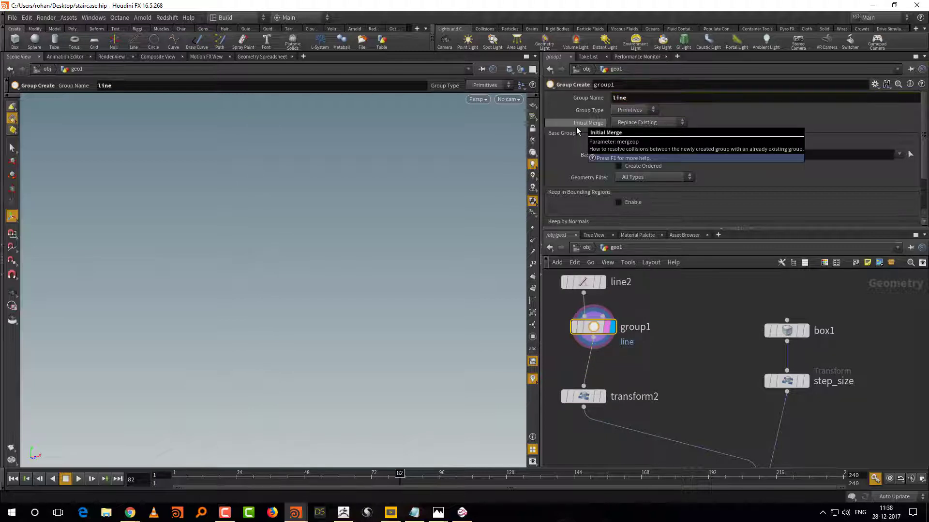
middle_drag(685, 313, 704, 307)
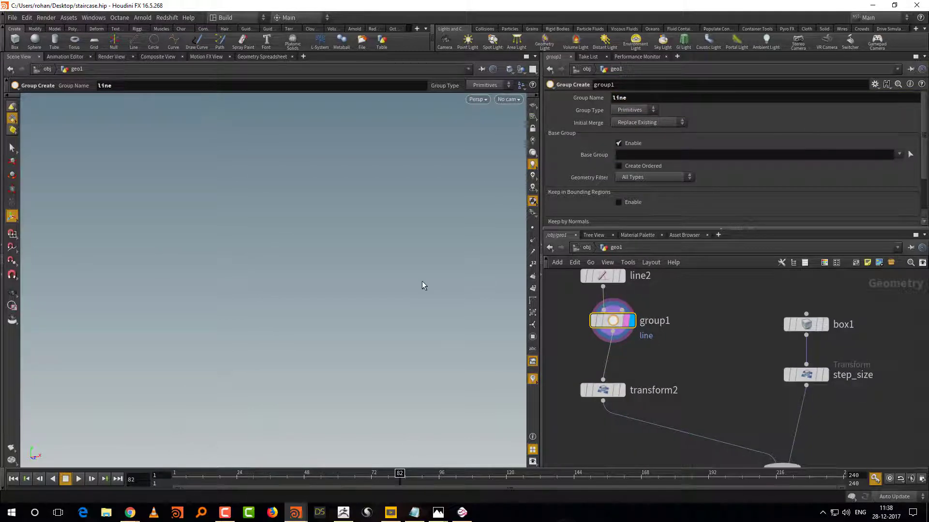
Frame the post line in the viewport and check the primitive group in group1's node info
key(Escape)
key(g)
drag(410, 333, 411, 311)
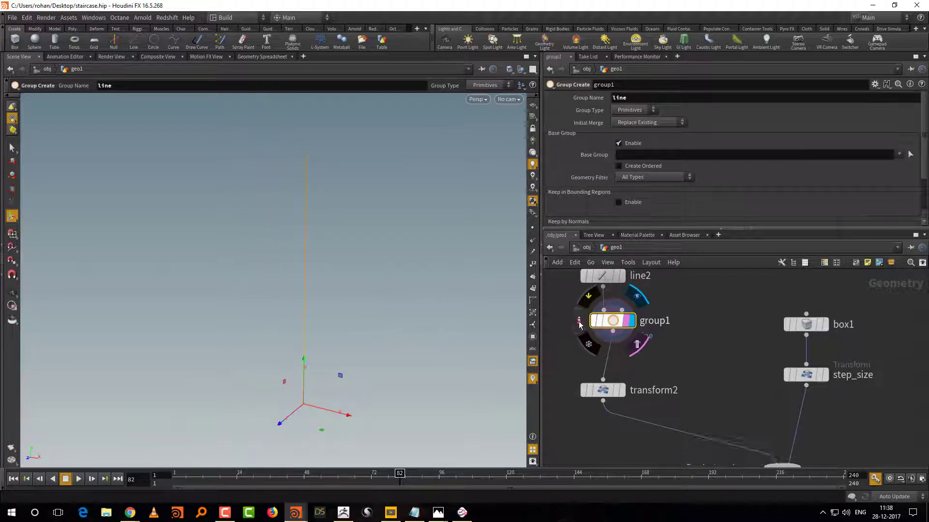
click(579, 322)
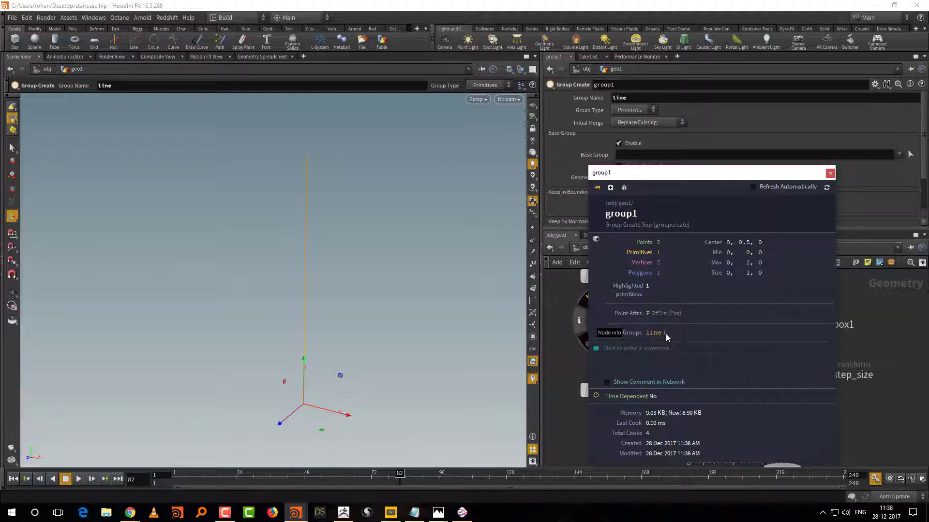
Insert a second Group node between group1 and transform2 and display it
key(Tab)
text(gr)
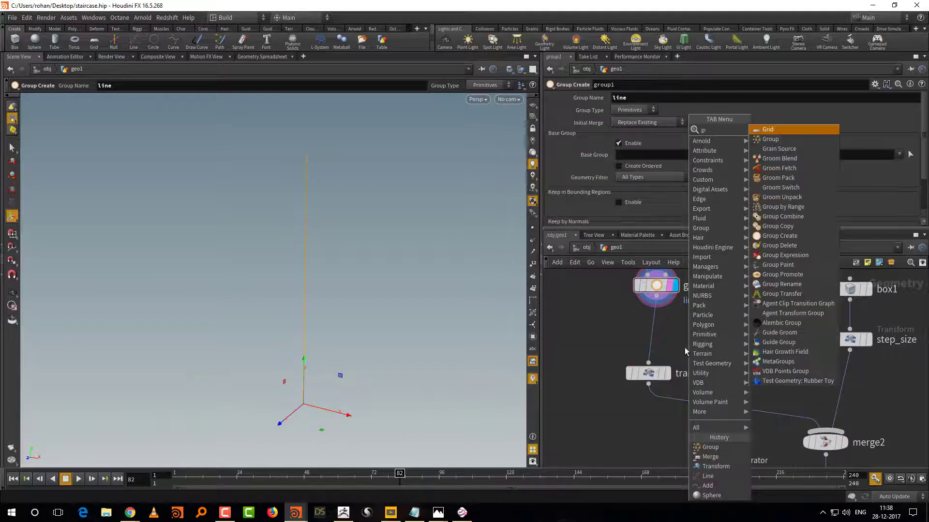
key(Return)
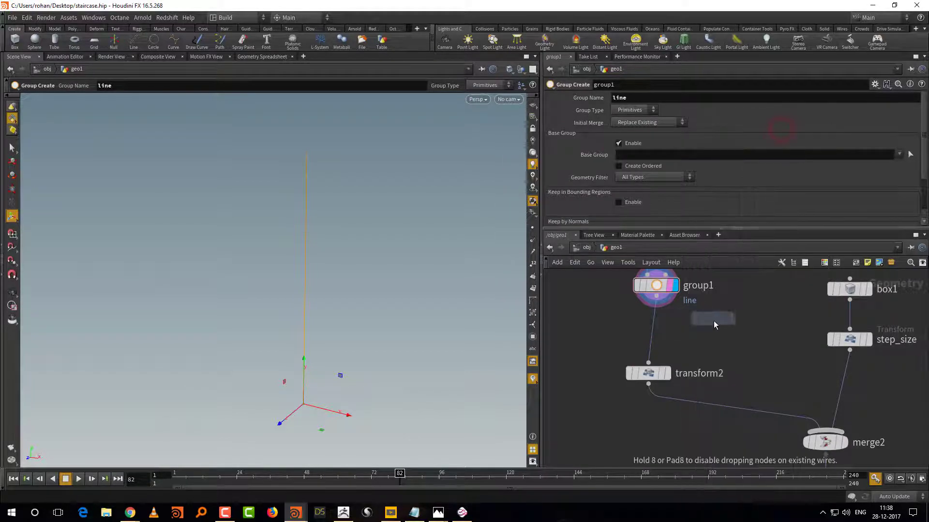
click(713, 321)
drag(700, 326, 670, 337)
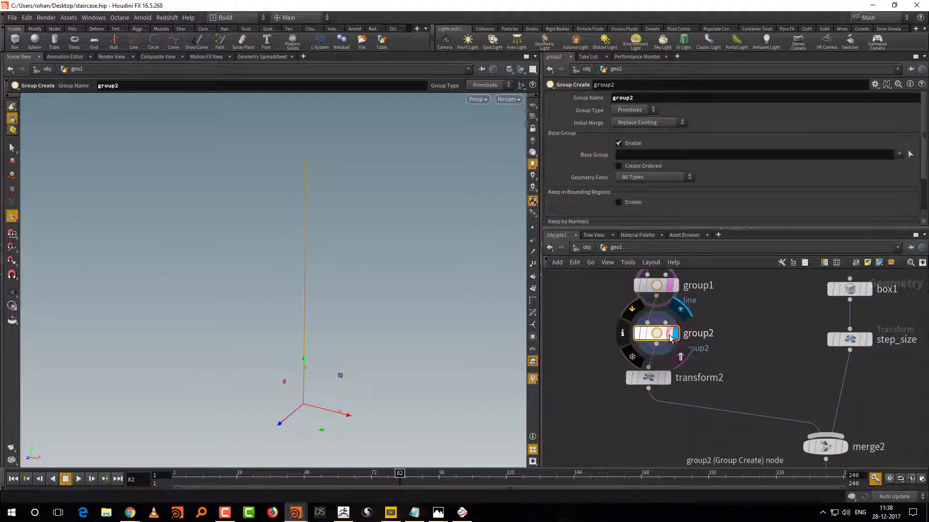
Name the group of group2 "top", set its type to Points, and check it in the node info
double_click(624, 98)
text(top)
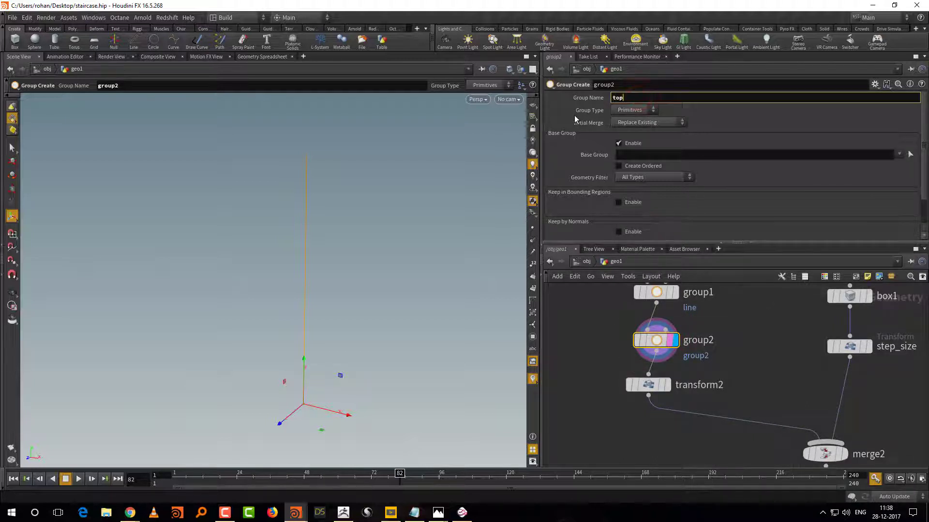
key(Return)
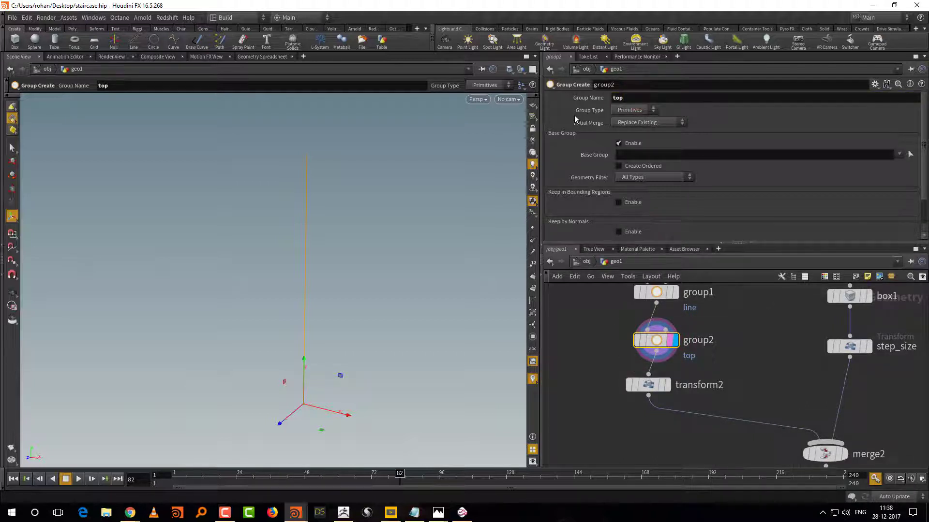
click(640, 109)
click(637, 129)
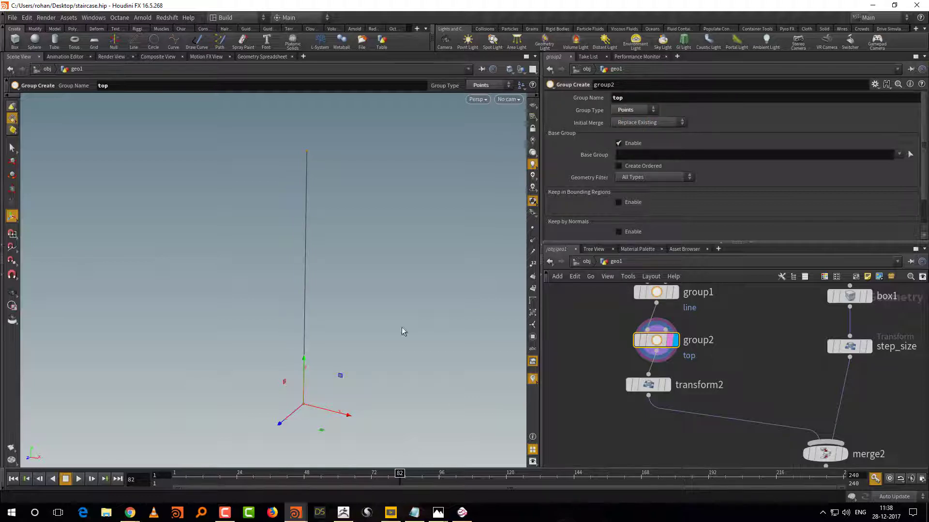
click(623, 342)
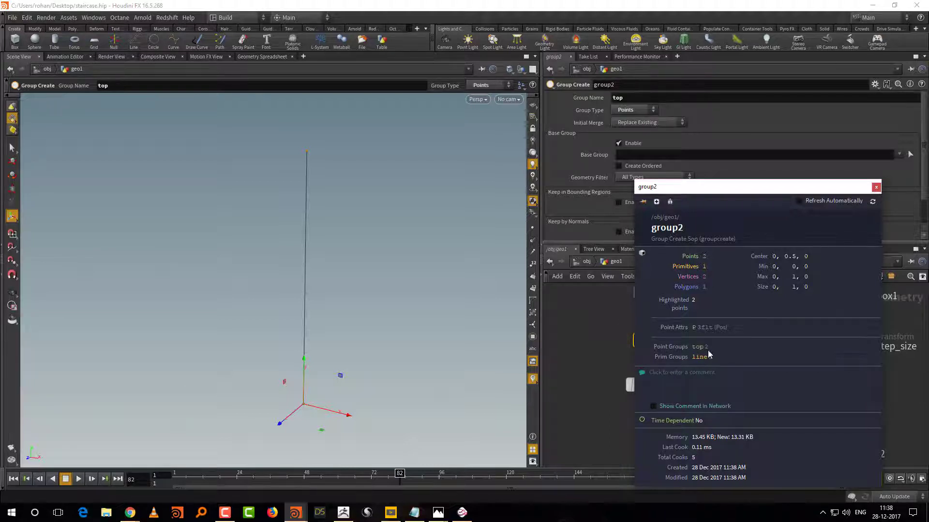
click(583, 349)
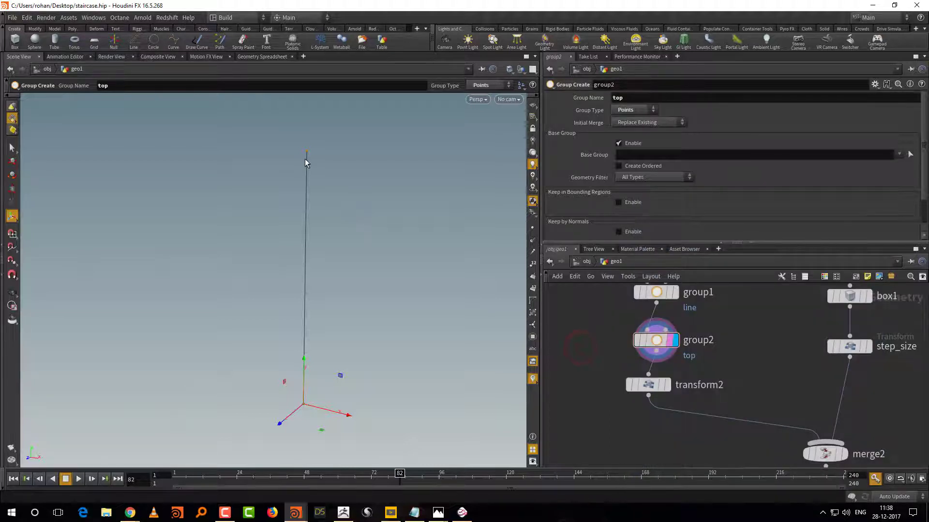
Show point numbers in the viewport and restrict the top group to point 1 as its base group
click(533, 263)
click(665, 155)
key(Return)
middle_click(643, 341)
middle_drag(793, 398, 759, 408)
scroll(770, 391, down, 2)
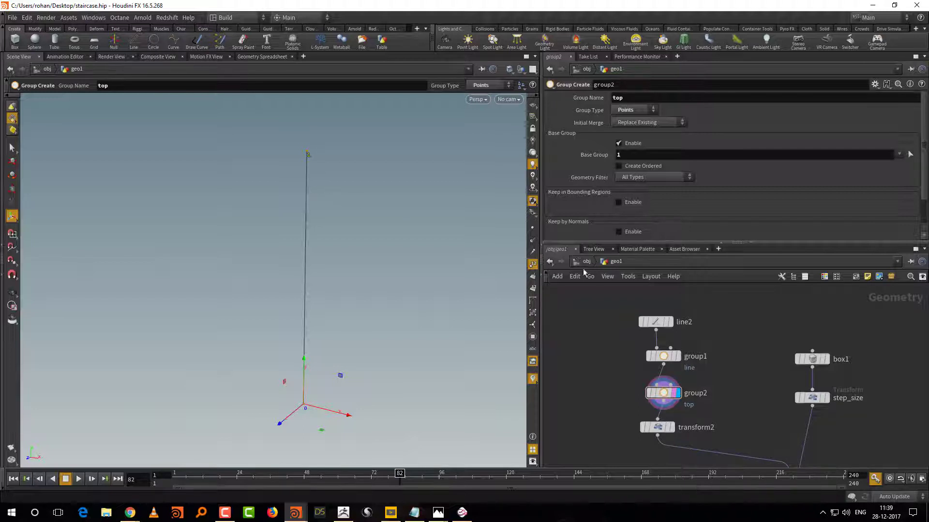
middle_drag(594, 320, 599, 306)
drag(598, 306, 710, 421)
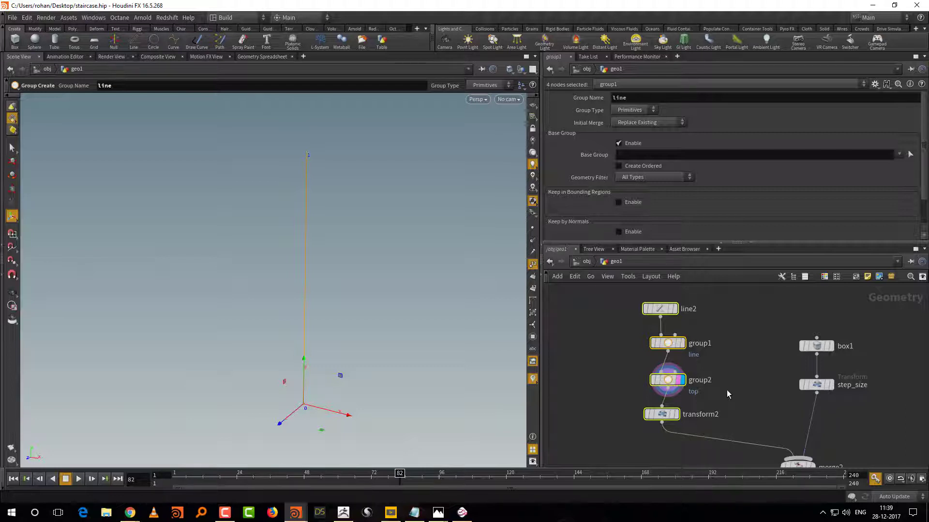
click(765, 374)
scroll(754, 370, up, 5)
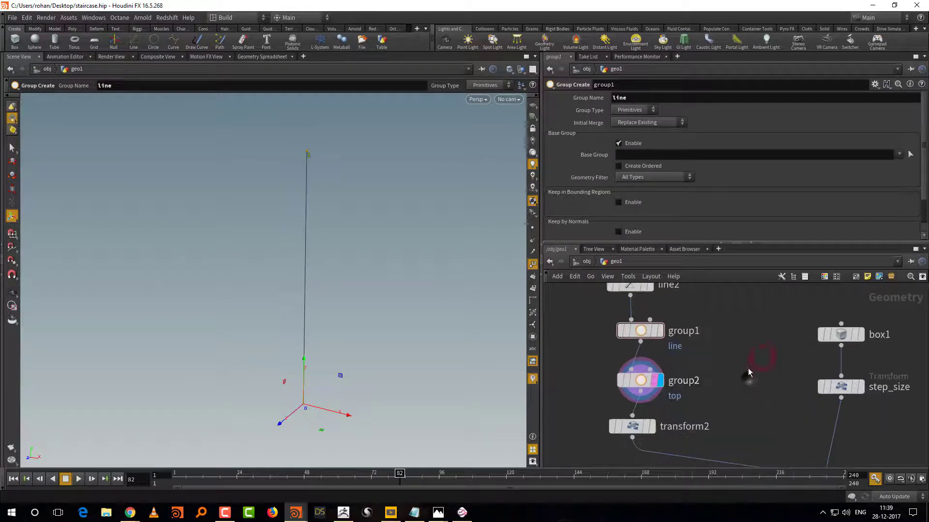
click(605, 381)
scroll(735, 353, down, 3)
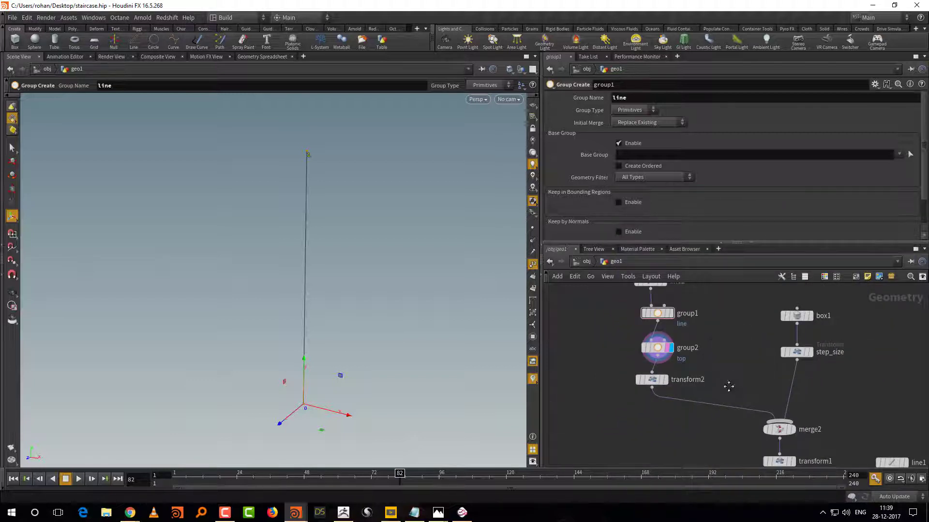
Align the line2, group1, group2 and transform2 nodes in a column, and hide the point numbers in the viewport
drag(612, 296, 703, 419)
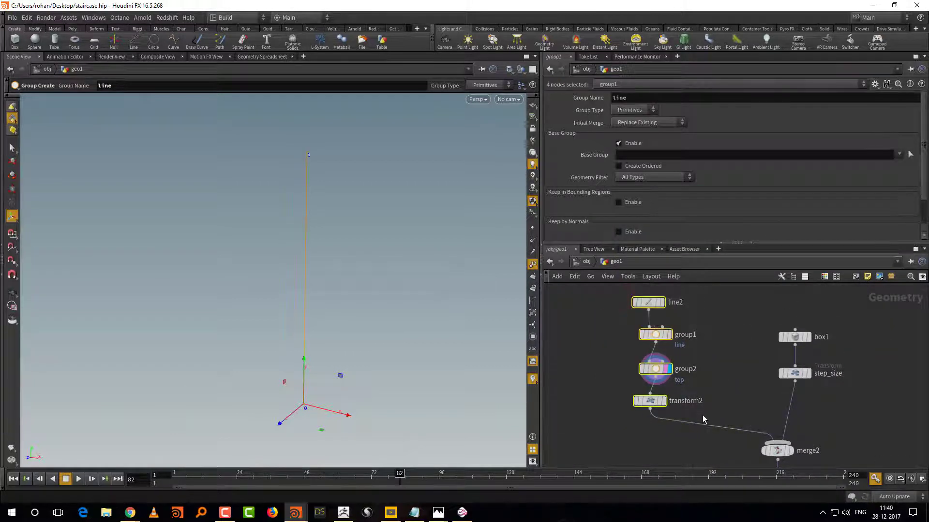
key(shift+l)
click(713, 359)
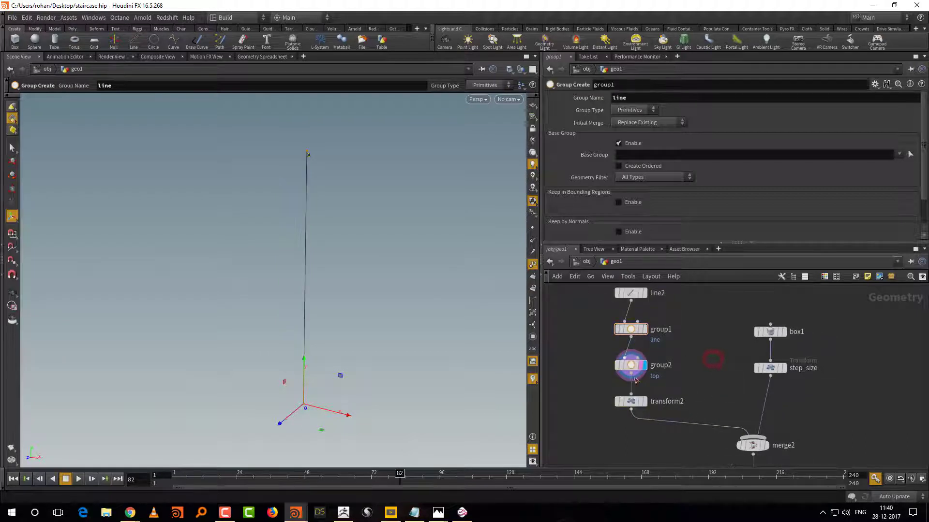
middle_drag(741, 394, 731, 361)
click(532, 264)
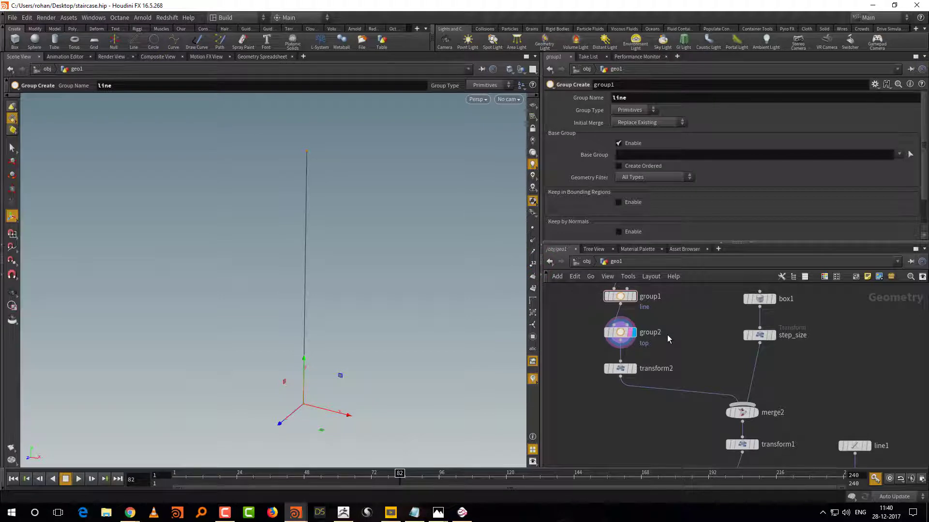
Display copy1, view the staircase with its posts, and check the copied groups in its node info
middle_drag(805, 453, 792, 335)
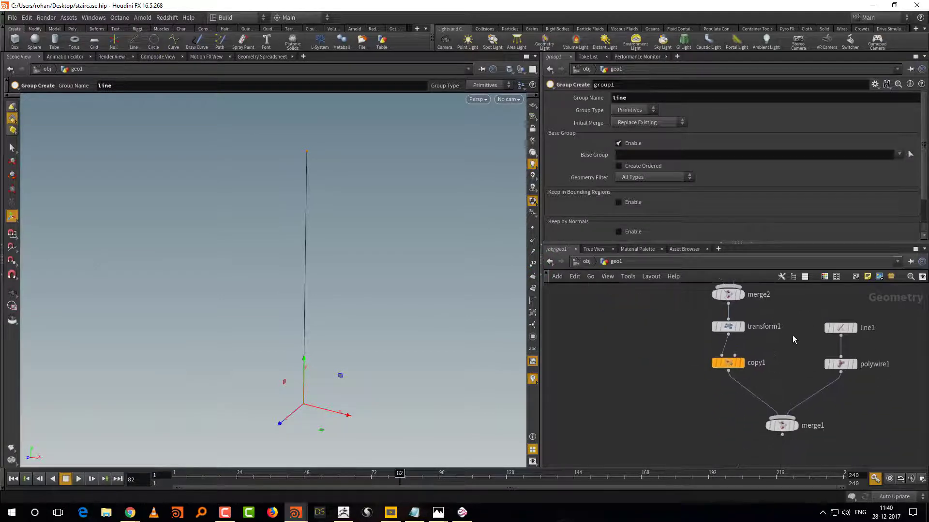
click(742, 363)
click(726, 363)
key(space+g)
drag(434, 340, 416, 356)
right_drag(417, 355, 429, 333)
middle_drag(429, 334, 460, 364)
right_drag(459, 364, 445, 379)
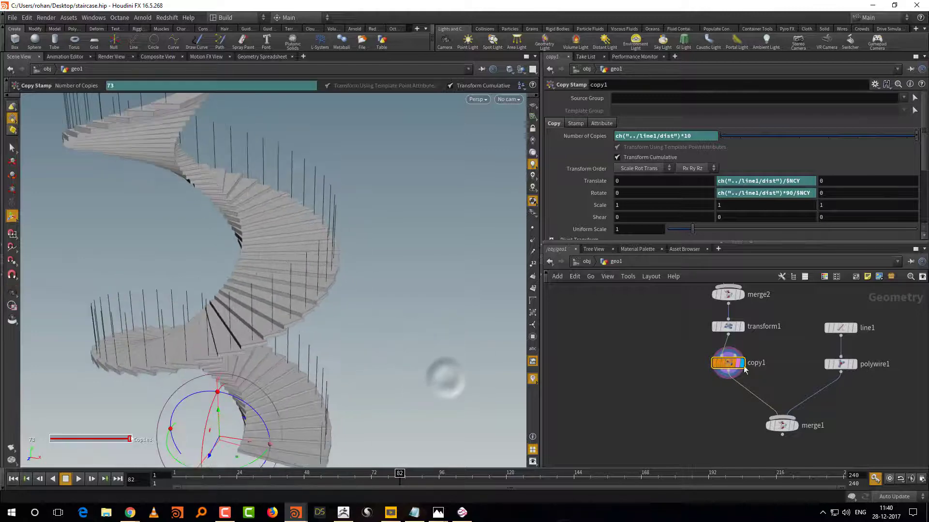
click(704, 363)
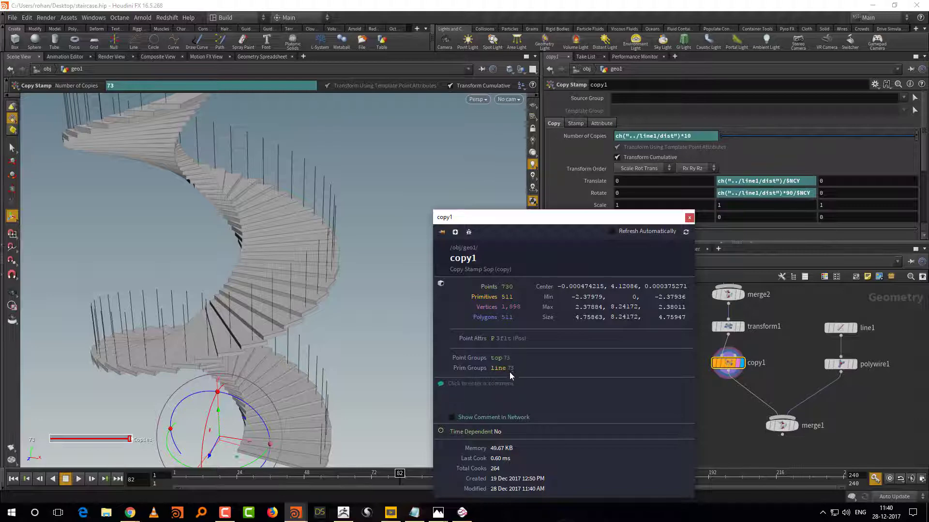
Move the line1, polywire1 and merge1 nodes together farther below copy1 to make room in the network
drag(875, 309, 793, 465)
middle_drag(782, 413, 829, 376)
scroll(829, 375, down, 2)
click(832, 358)
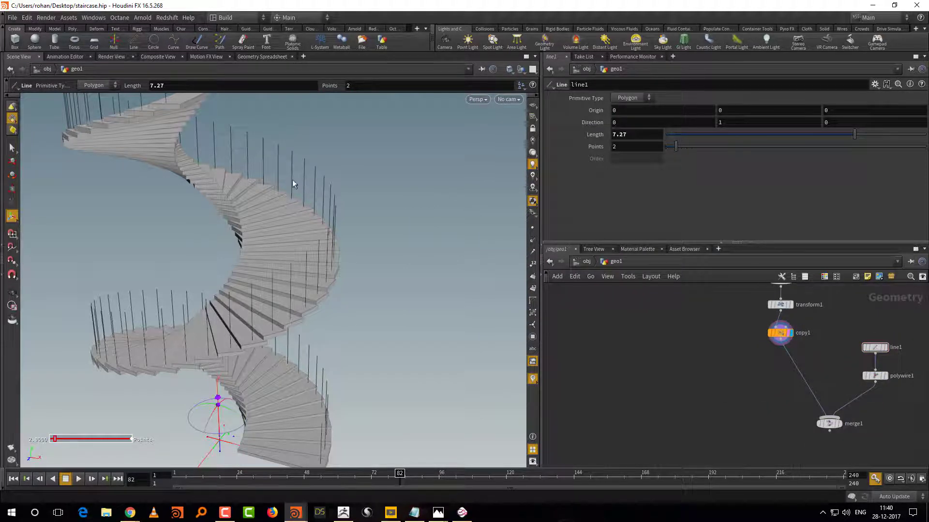
Add a Blast node in the empty network space beside the copy1 to merge1 connection
key(Tab)
text(blas)
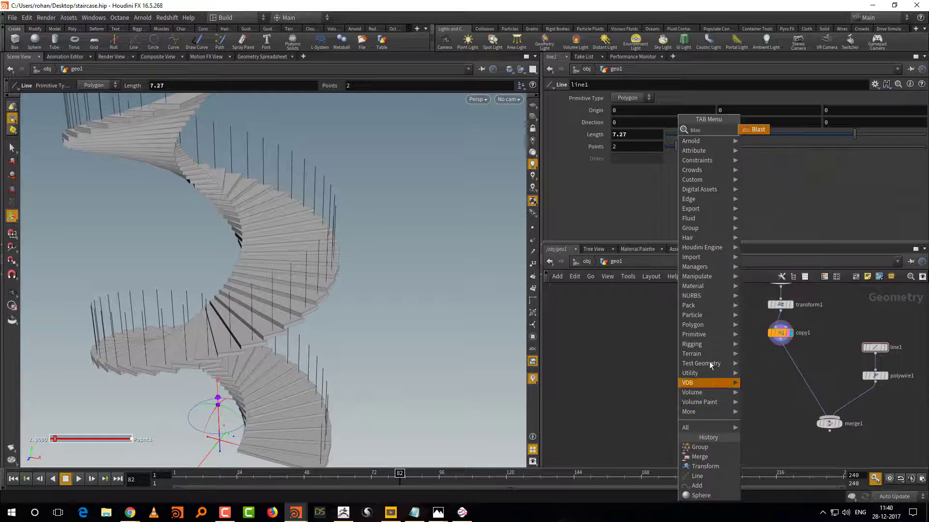
click(753, 131)
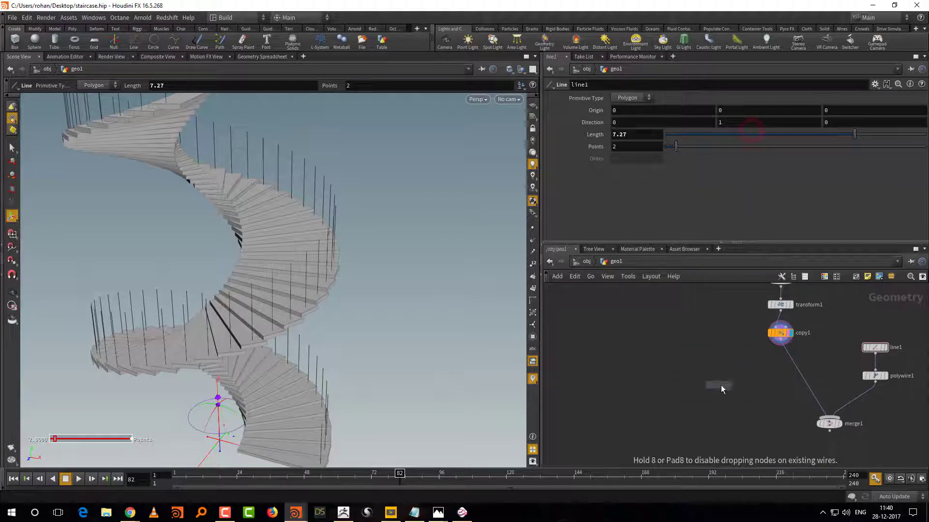
click(721, 385)
scroll(739, 361, up, 3)
click(740, 357)
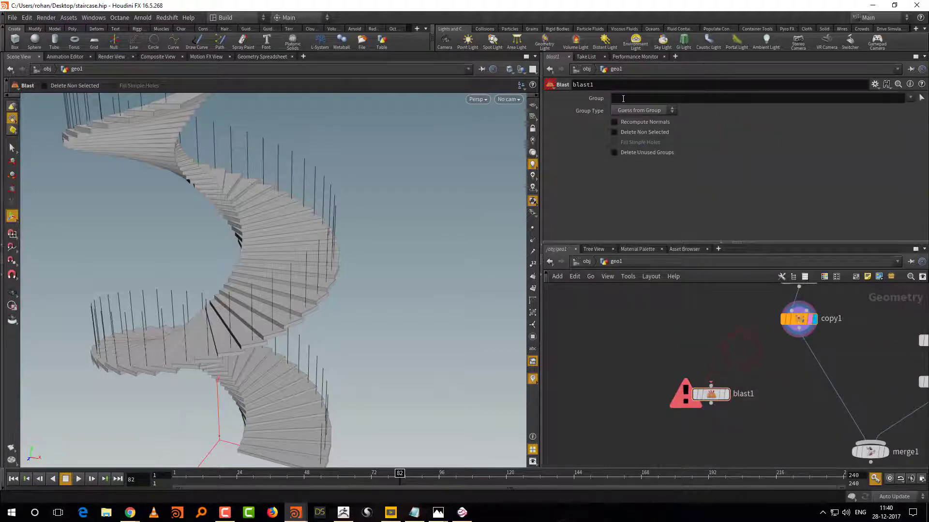
Connect the output of copy1 to blast1 and display blast1
click(799, 328)
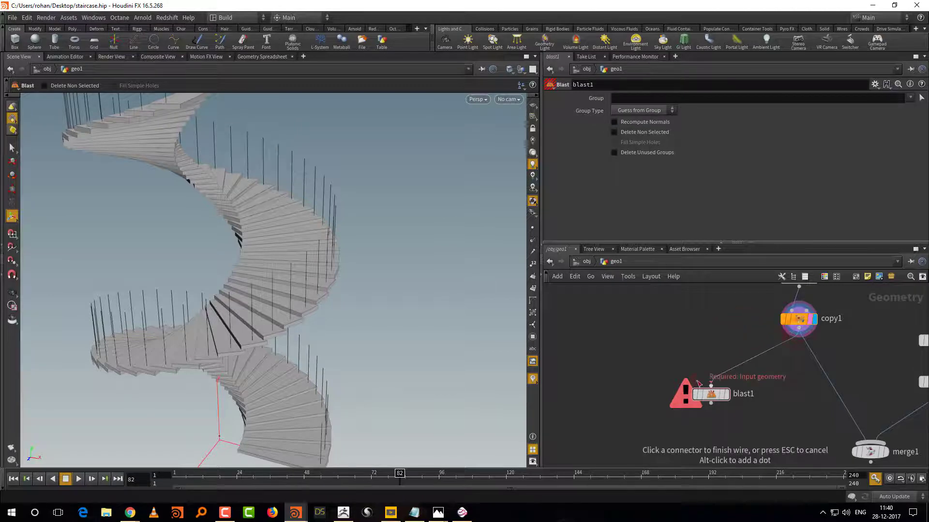
click(711, 385)
click(726, 395)
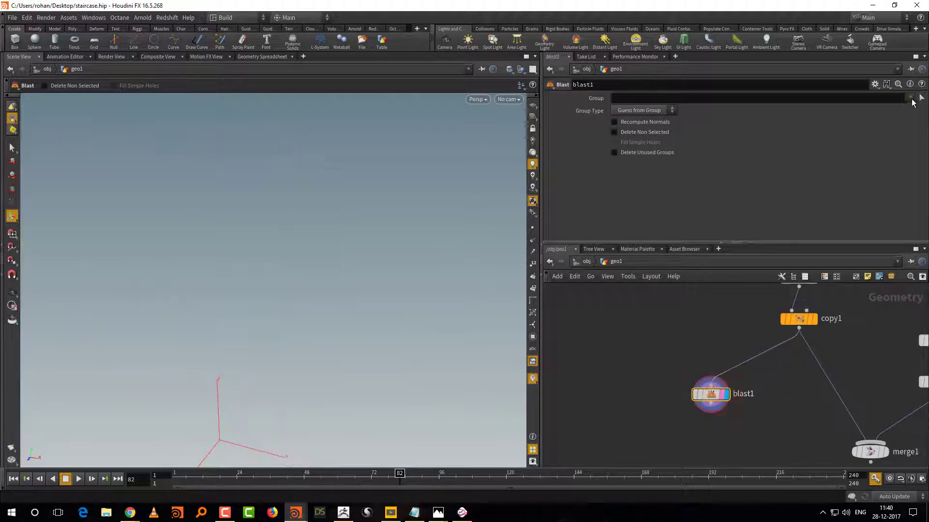
Set the Blast node's group to line, move it farther from copy1, and rename it steps
click(910, 97)
click(913, 110)
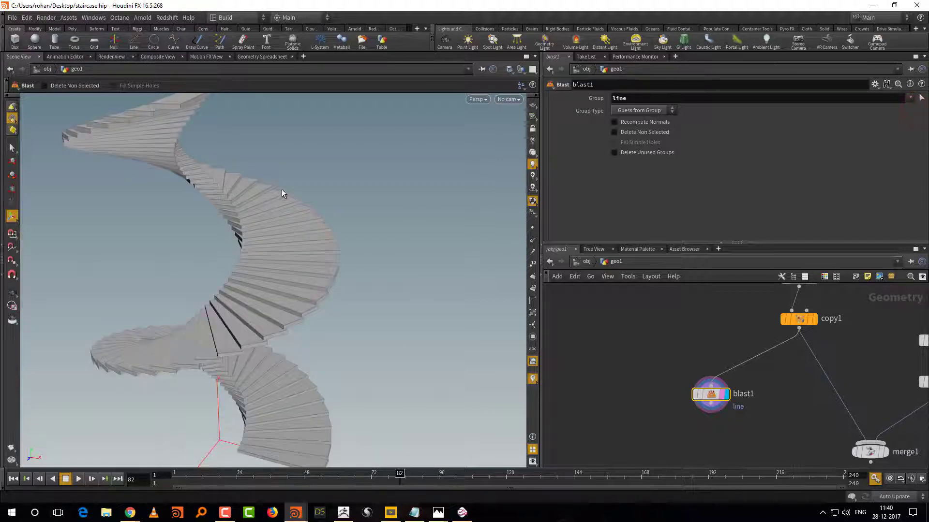
drag(709, 391, 634, 375)
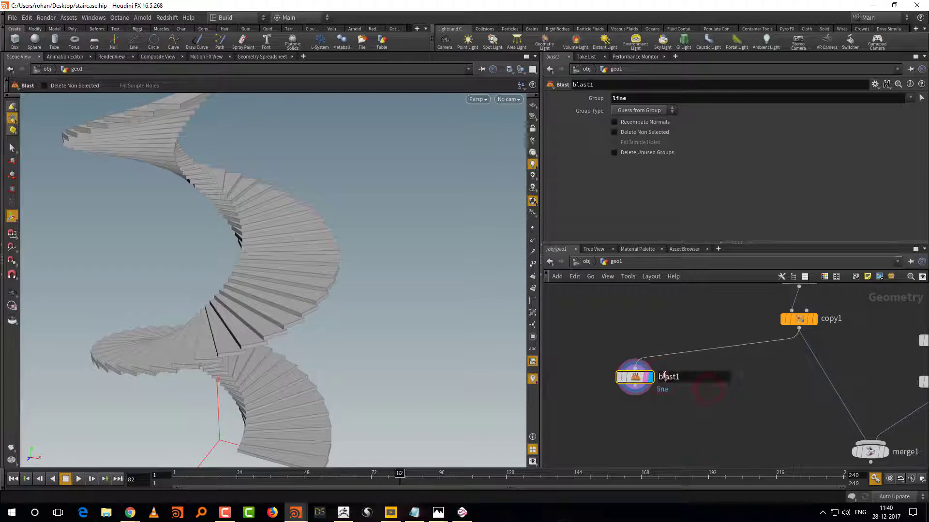
double_click(667, 377)
text(ste)
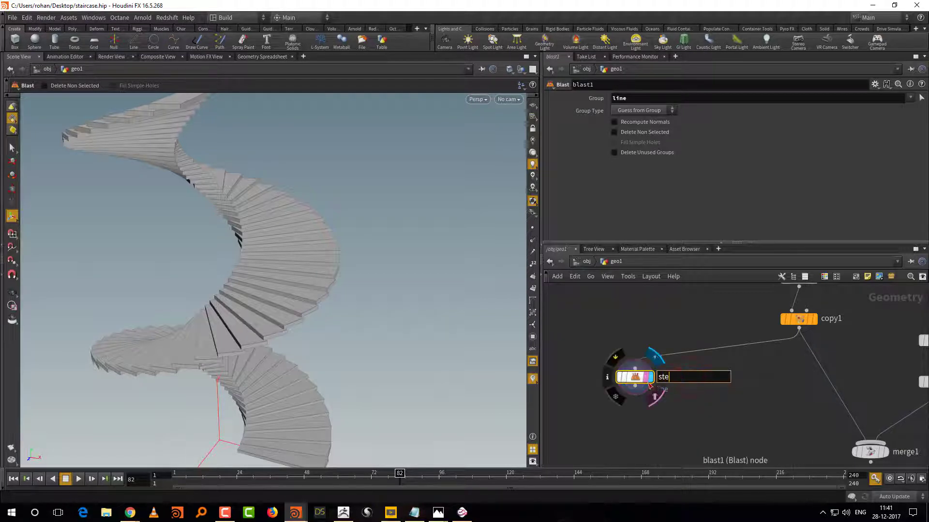
text(ps)
key(Return)
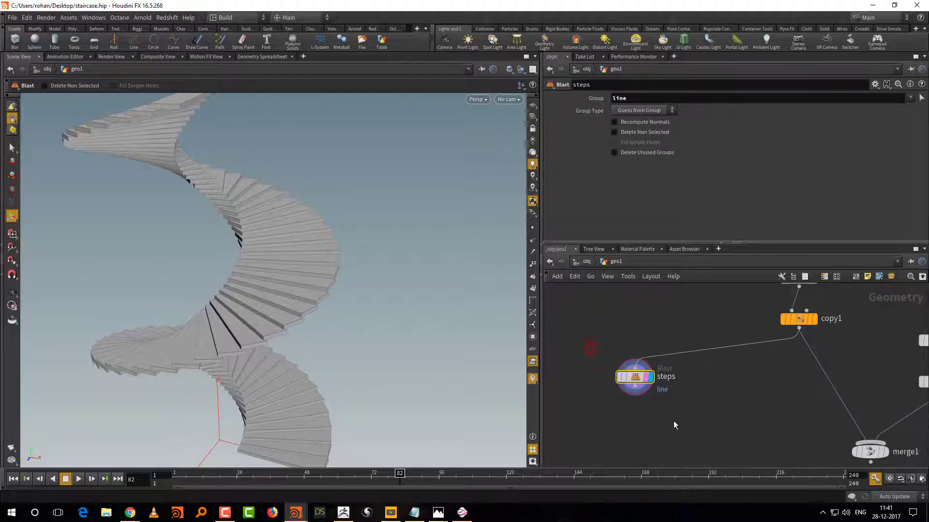
Duplicate the steps Blast node and enable Delete Non Selected on the copy
key(ctrl+c)
key(ctrl+v)
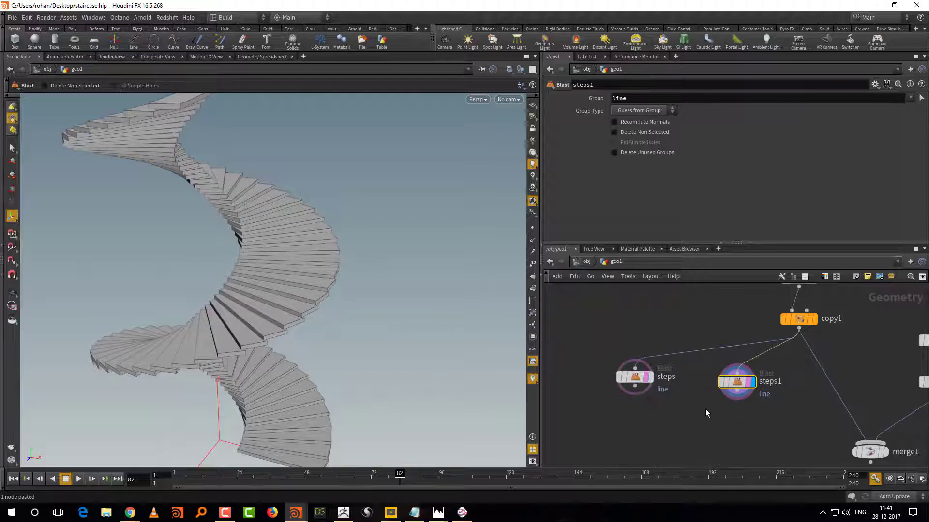
mouse_move(740, 384)
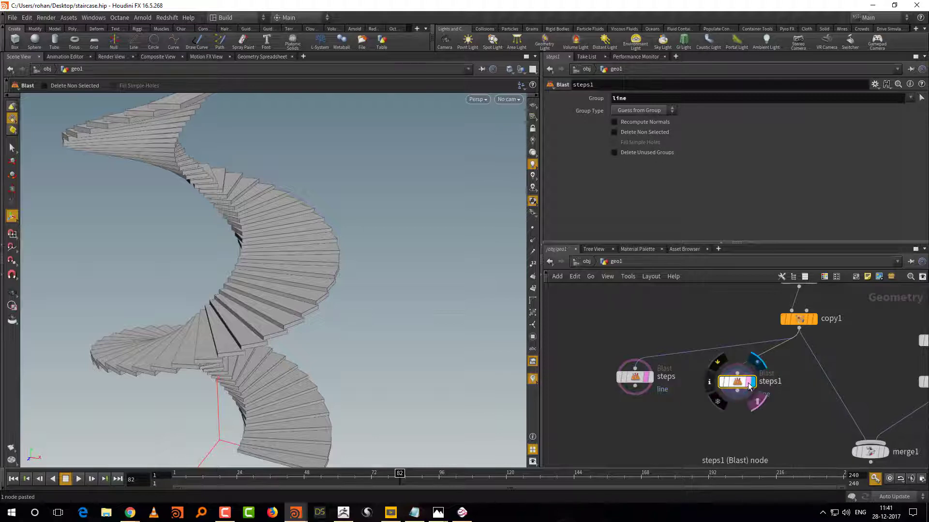
click(641, 132)
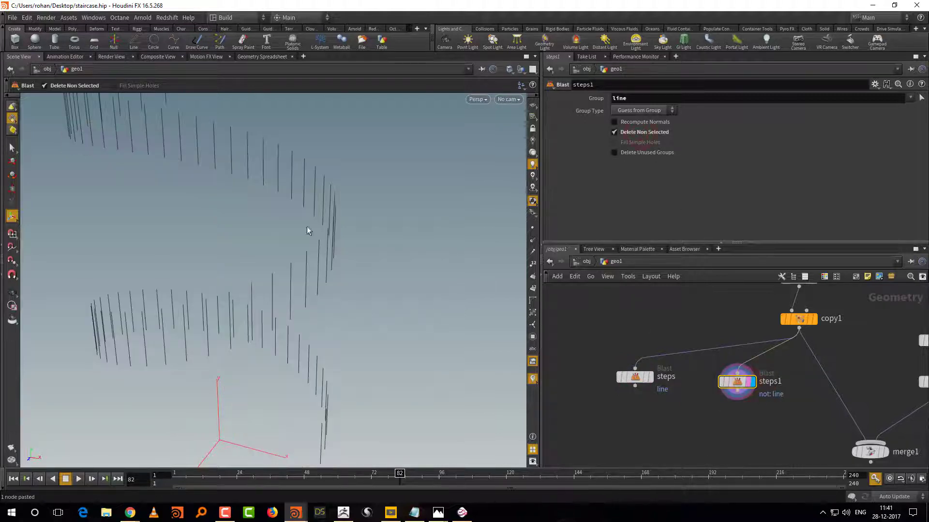
Rename the duplicated Blast node lines and shift it together with the steps node farther from merge1
double_click(773, 382)
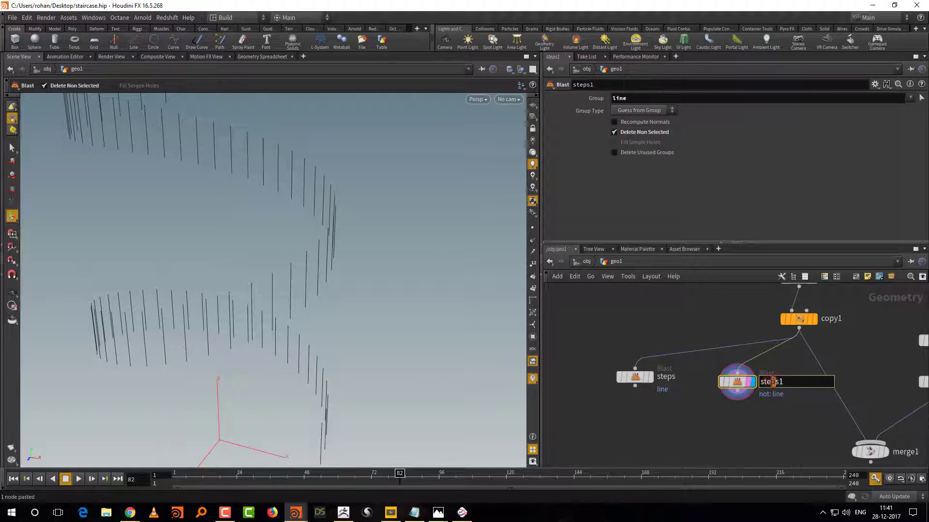
mouse_move(740, 388)
key(BackSpace)
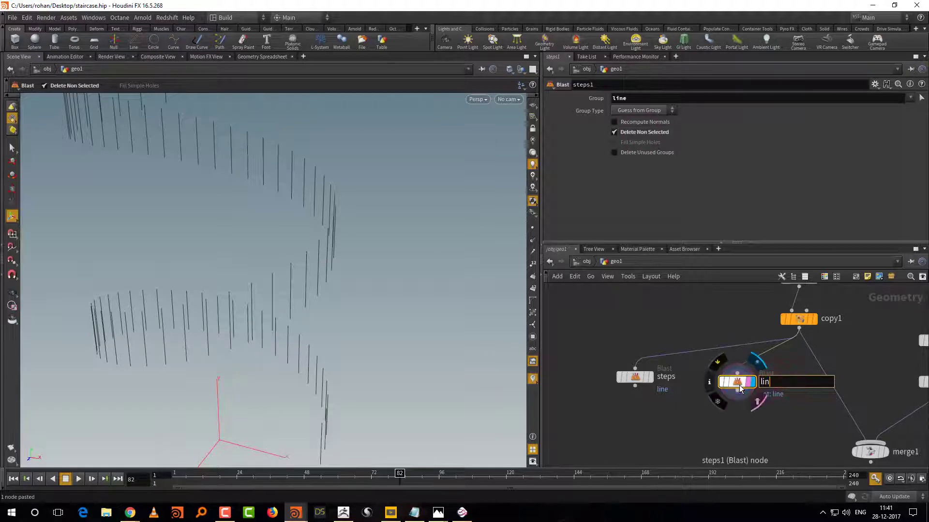
key(Return)
key(l)
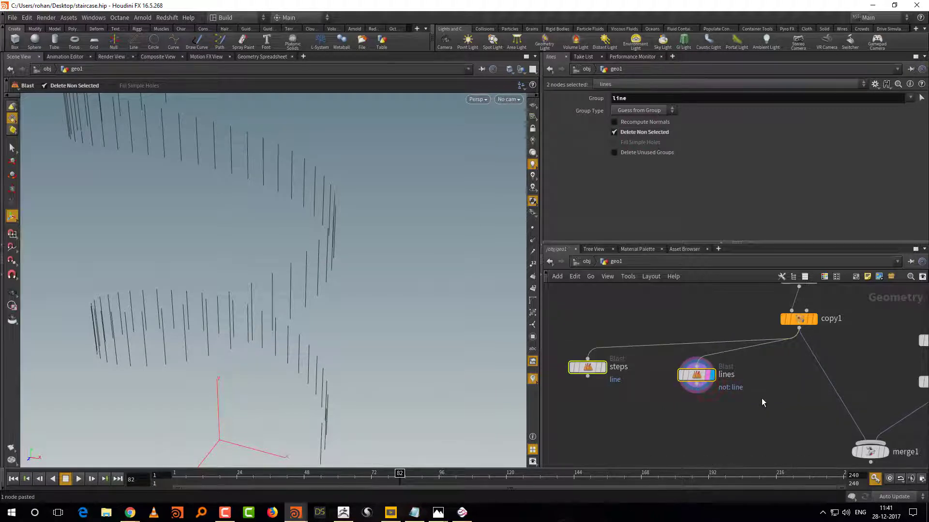
click(763, 400)
Add a Merge node below the two Blast nodes, connect steps and lines into it, and display it
middle_drag(759, 404, 753, 391)
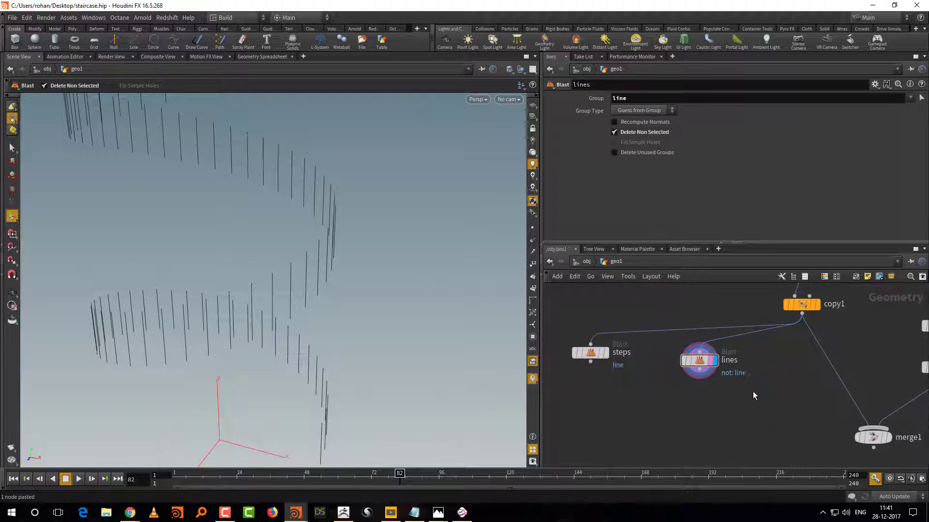
key(Tab)
text(mer)
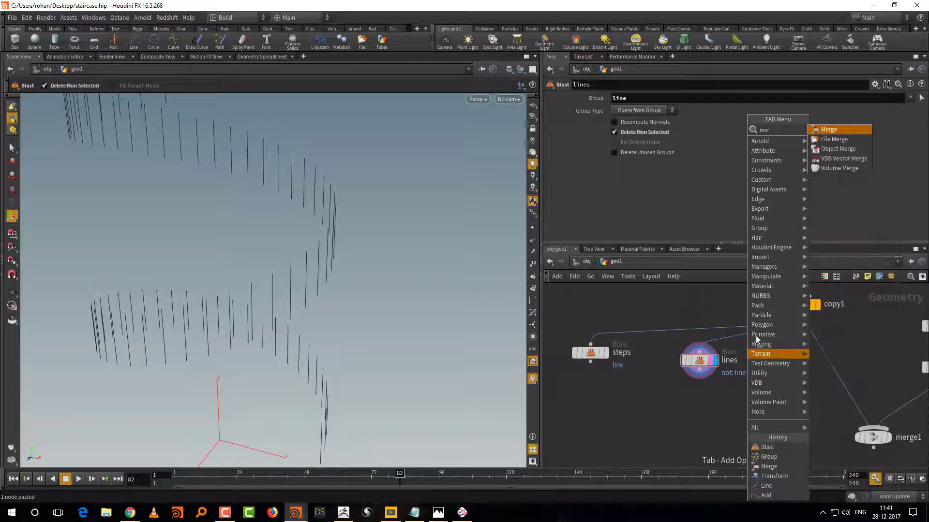
click(830, 130)
click(630, 431)
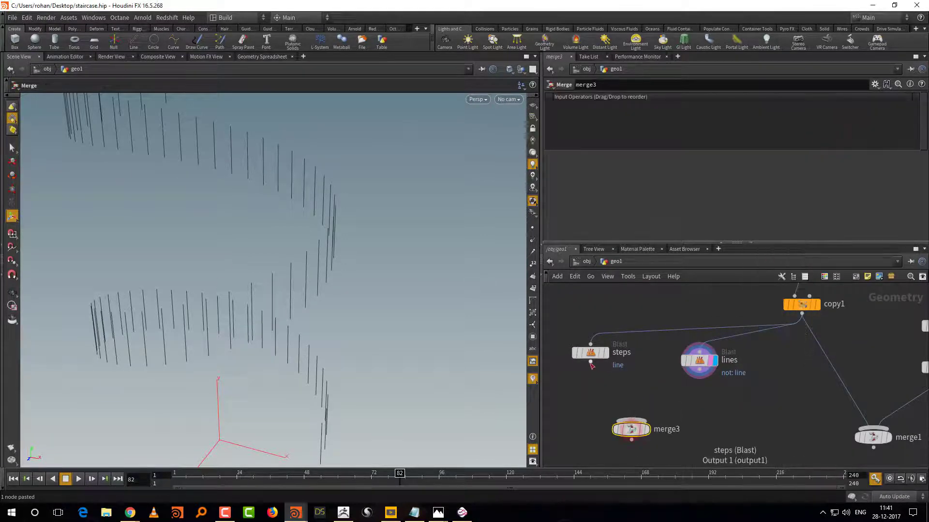
middle_drag(786, 399, 735, 369)
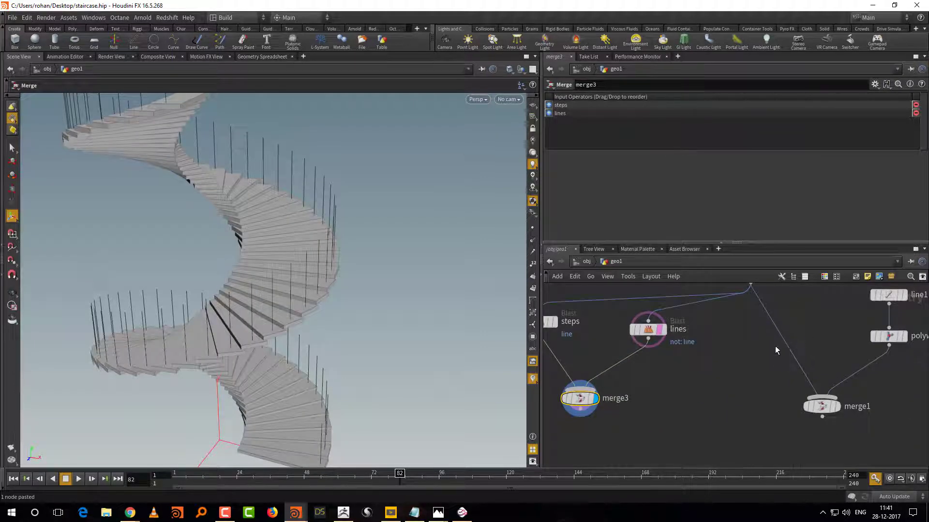
Cut the copy1 to merge1 wire, move merge1 lower, and feed merge3 into the displayed merge1 instead
drag(775, 350, 796, 341)
middle_drag(753, 276, 729, 322)
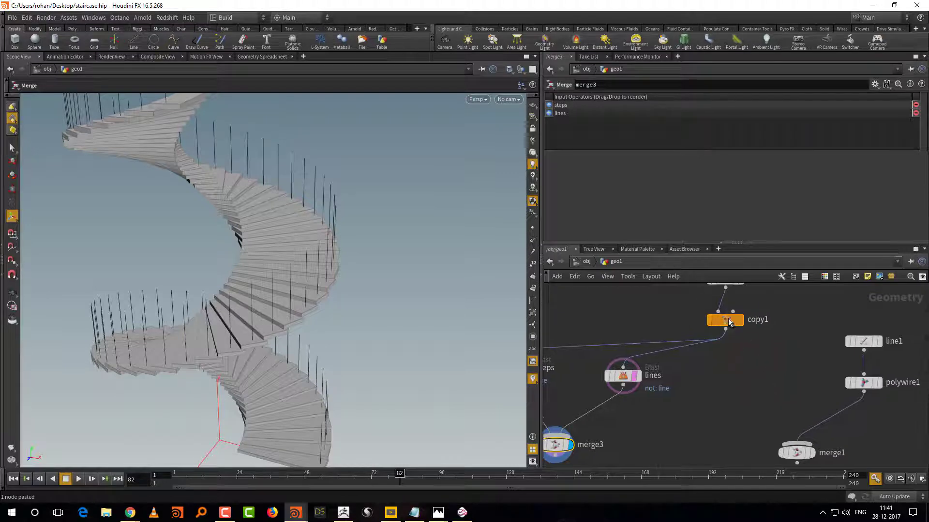
middle_drag(794, 453, 820, 387)
drag(819, 388, 739, 456)
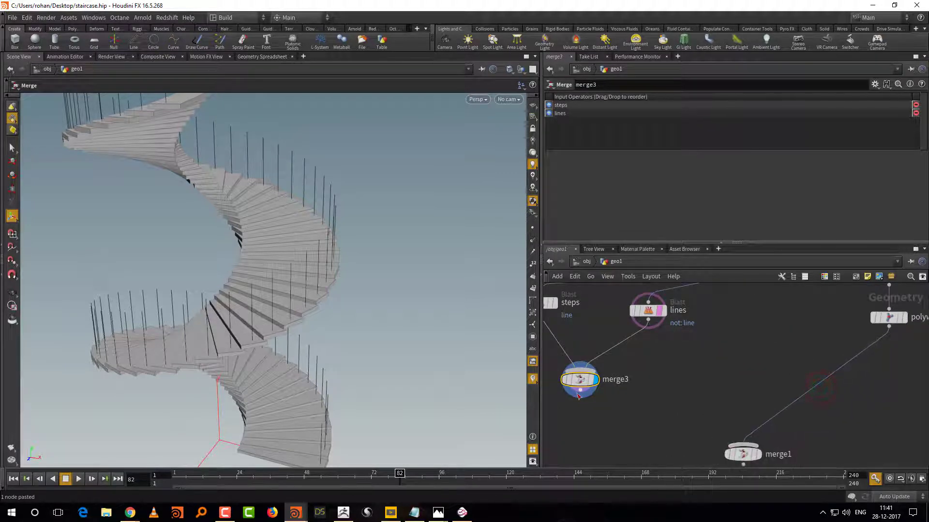
drag(579, 395, 745, 450)
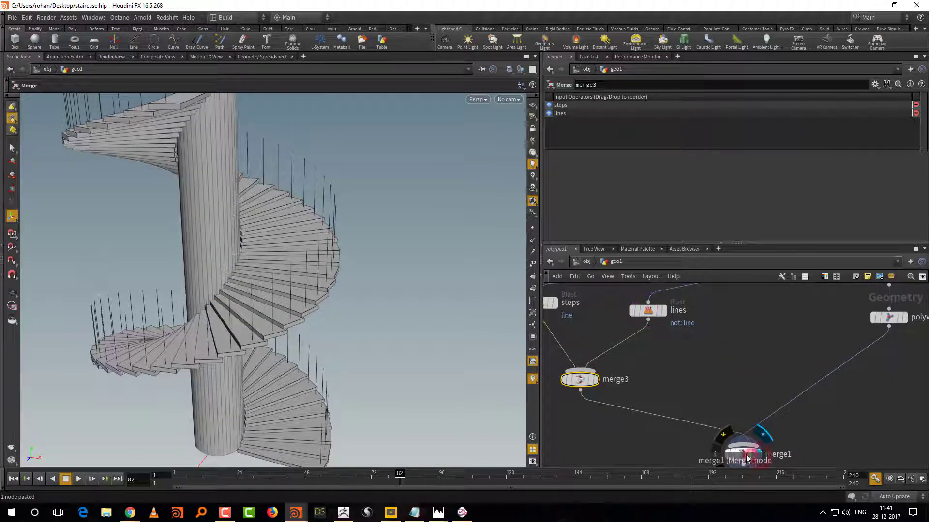
click(744, 452)
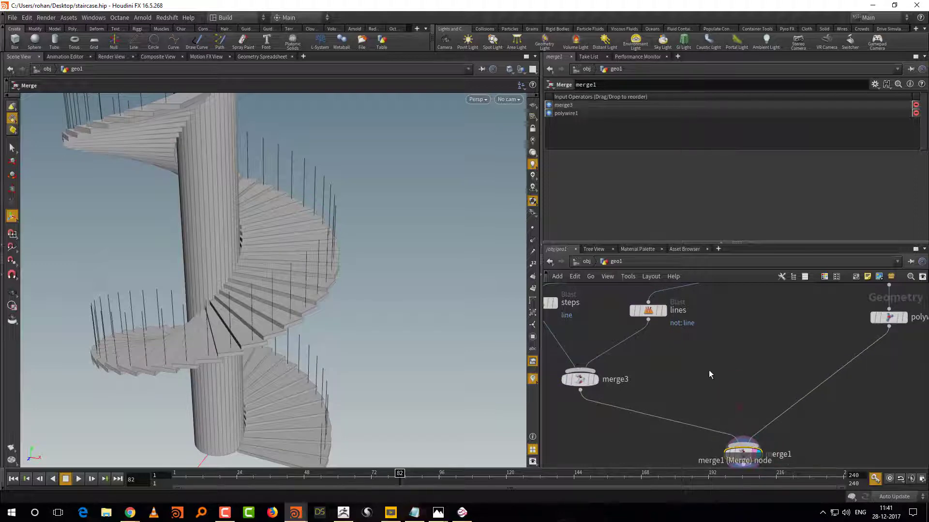
Insert a displayed PolyWire node on the connection between lines and merge3
mouse_move(709, 370)
middle_down()
mouse_move(743, 393)
mouse_move(694, 376)
middle_up()
click(696, 334)
key(Tab)
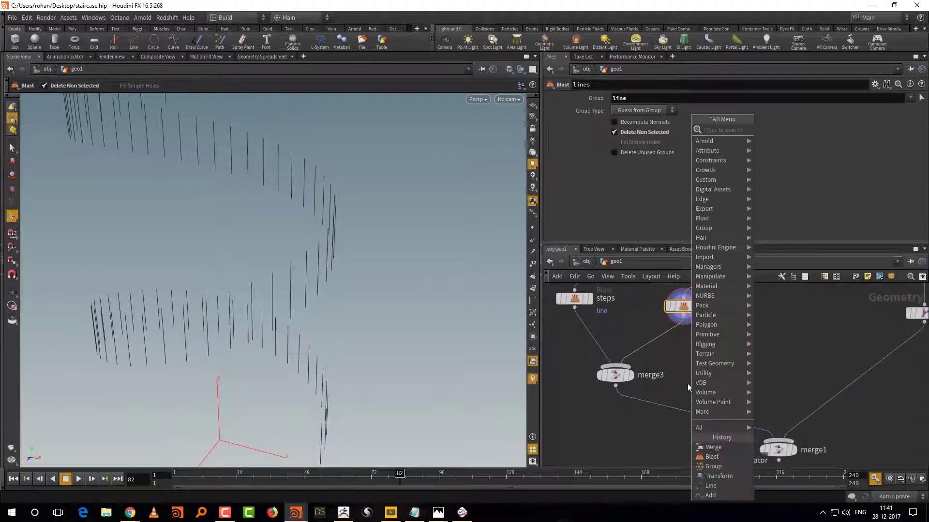
text(pol)
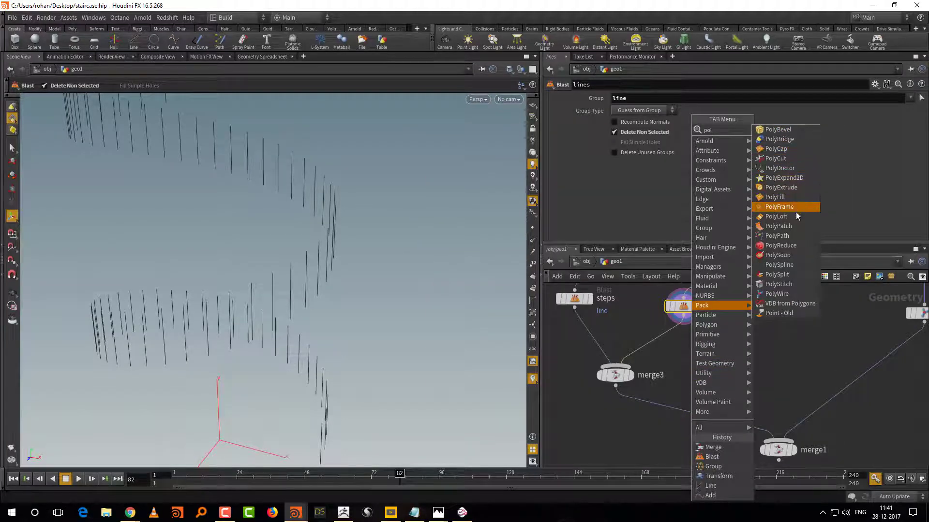
click(776, 293)
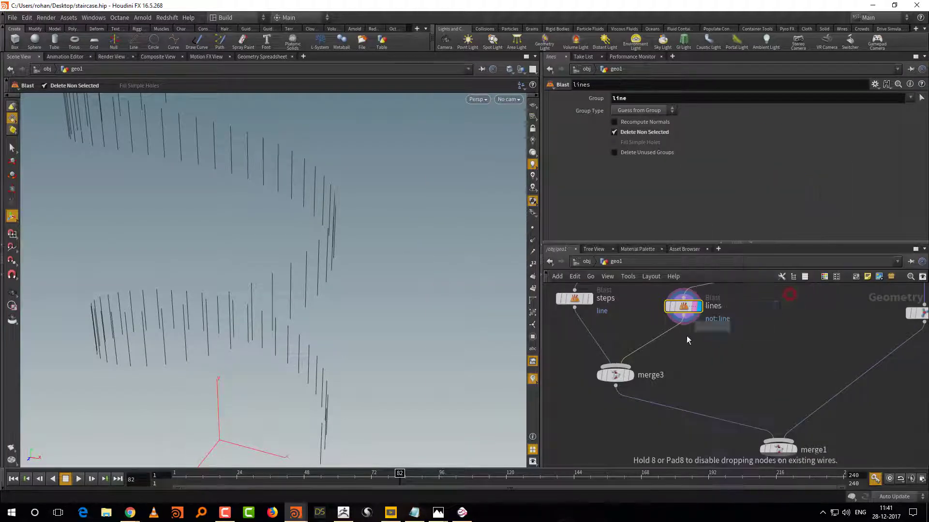
click(660, 339)
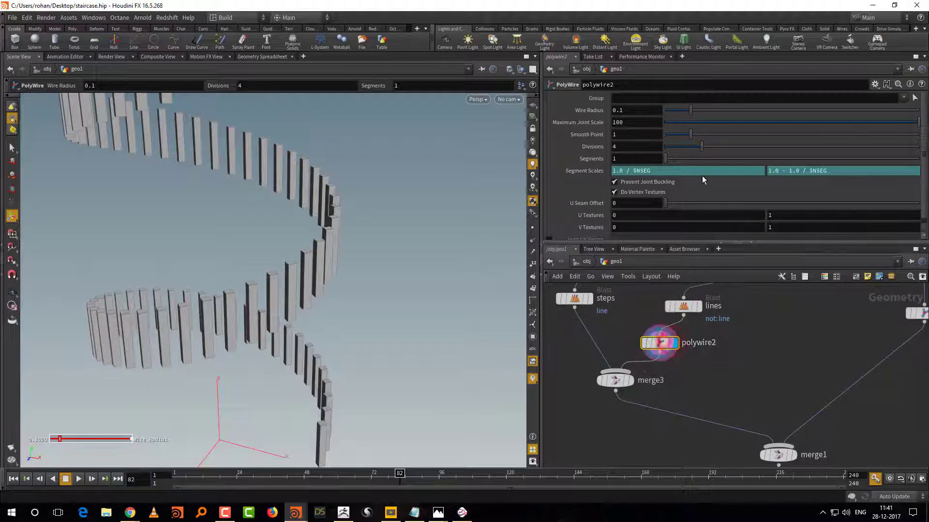
Set the new PolyWire node's wire radius to 0.032 and its divisions to 10
drag(690, 110, 674, 111)
drag(704, 147, 877, 143)
middle_drag(685, 396, 693, 361)
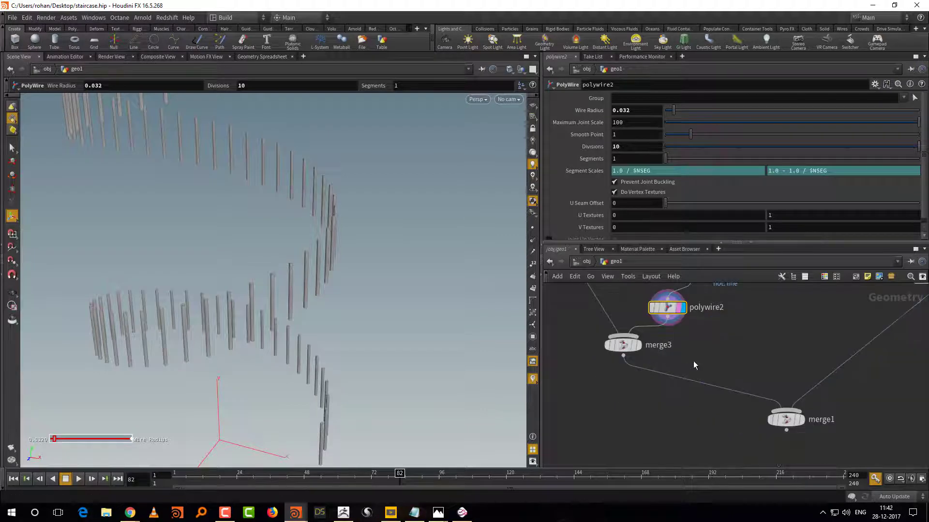
Display merge1 and disable Do Vertex Textures on polywire2
click(801, 420)
click(785, 419)
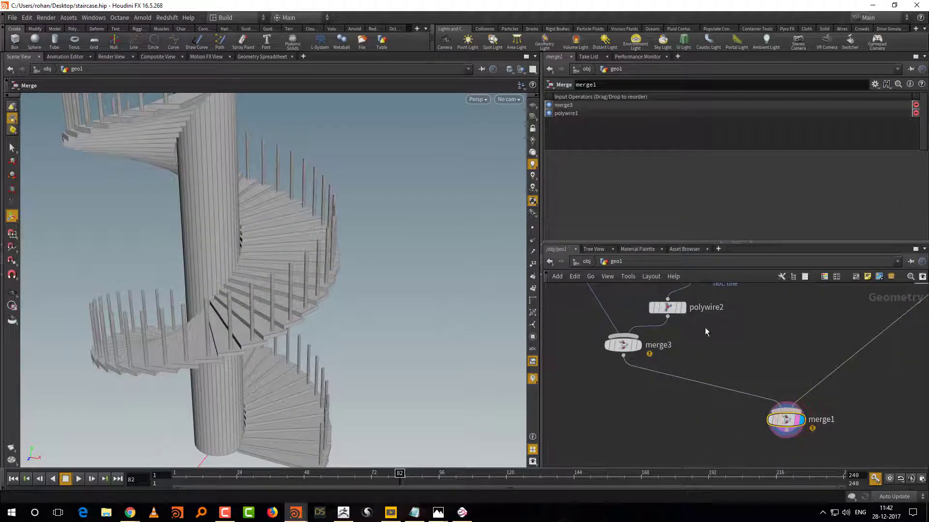
click(667, 307)
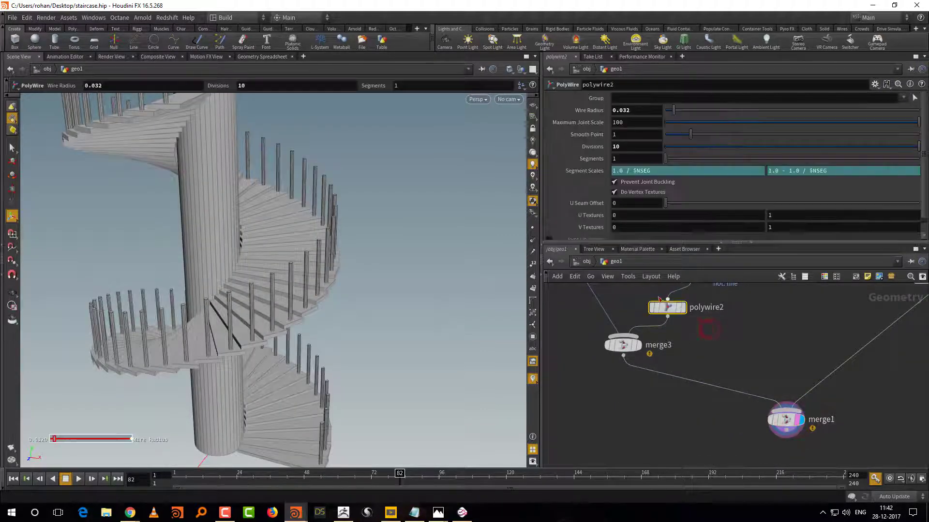
click(645, 192)
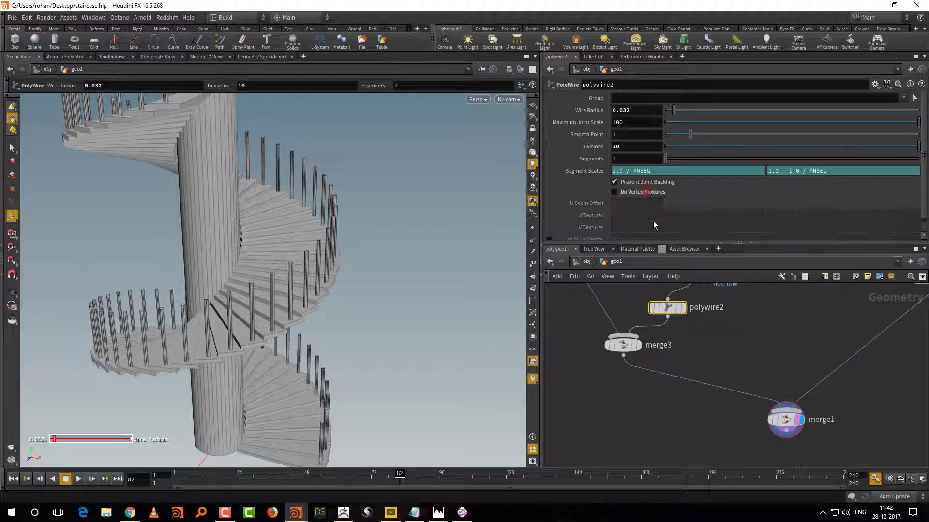
Move the line1 and polywire1 nodes together lower in the network, closer to merge1
middle_drag(774, 330, 722, 388)
scroll(741, 361, down, 2)
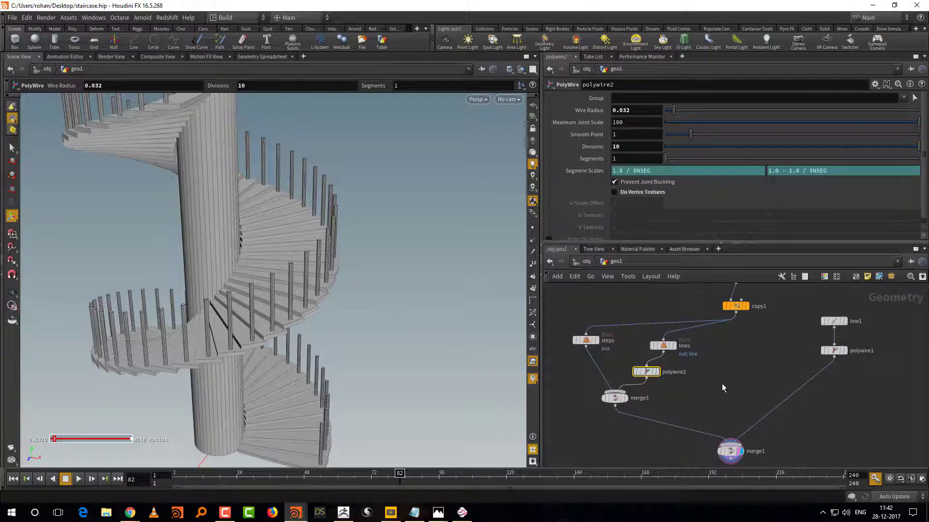
drag(805, 308, 871, 363)
drag(833, 321, 831, 356)
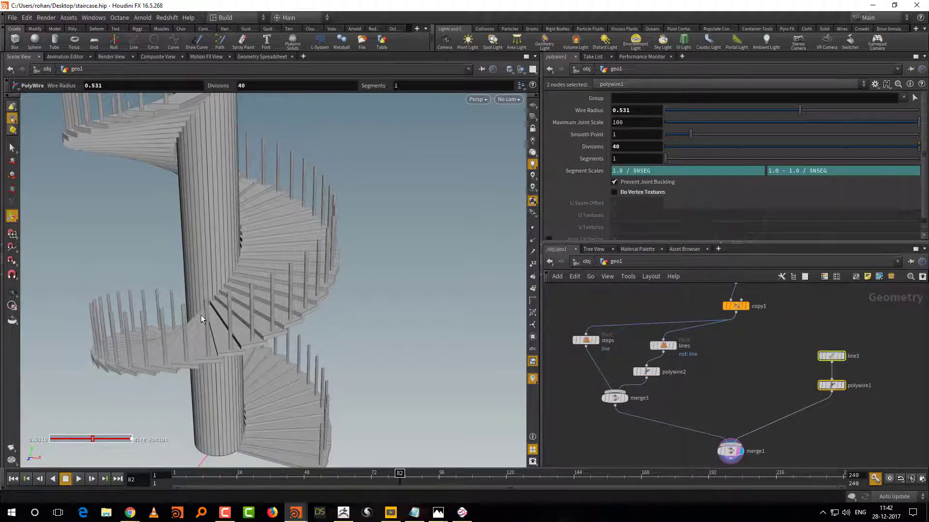
Display the lines node and add another Blast node in the empty space beside polywire2
scroll(694, 373, up, 3)
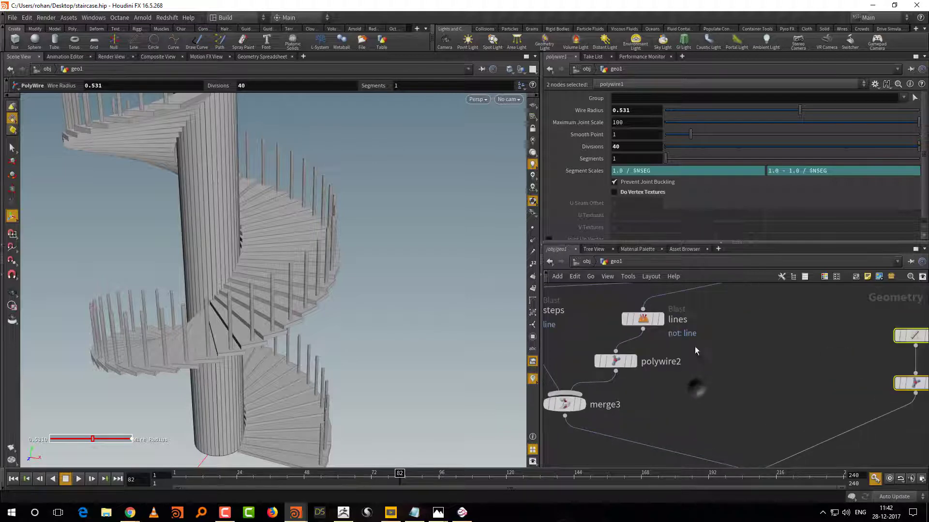
click(658, 317)
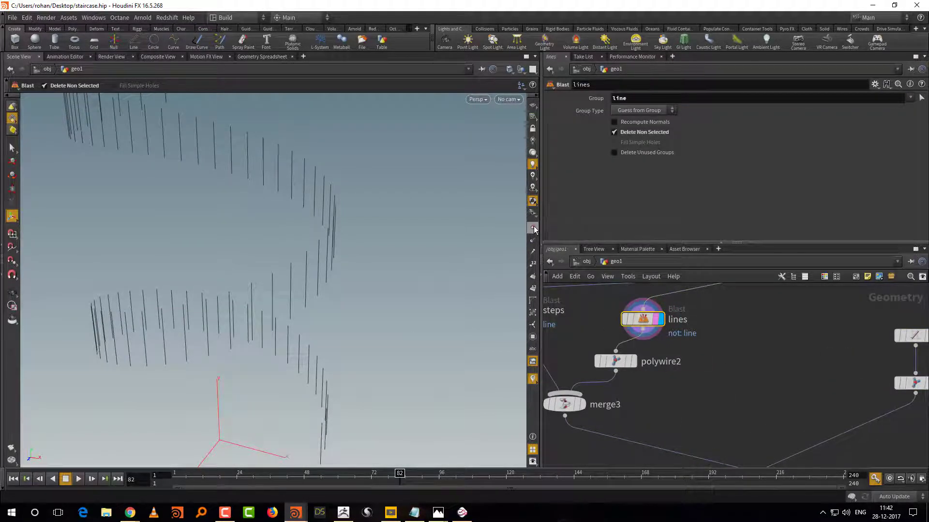
key(Tab)
text(null)
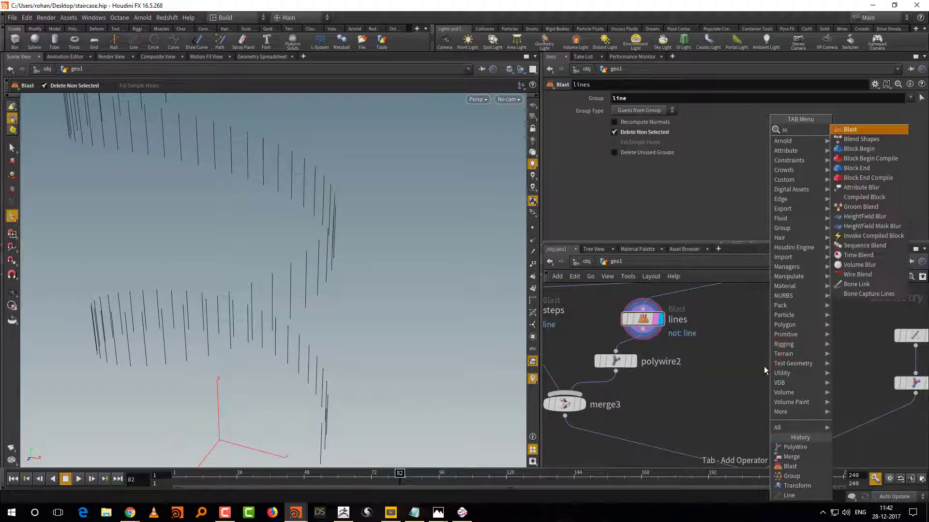
key(Return)
click(721, 356)
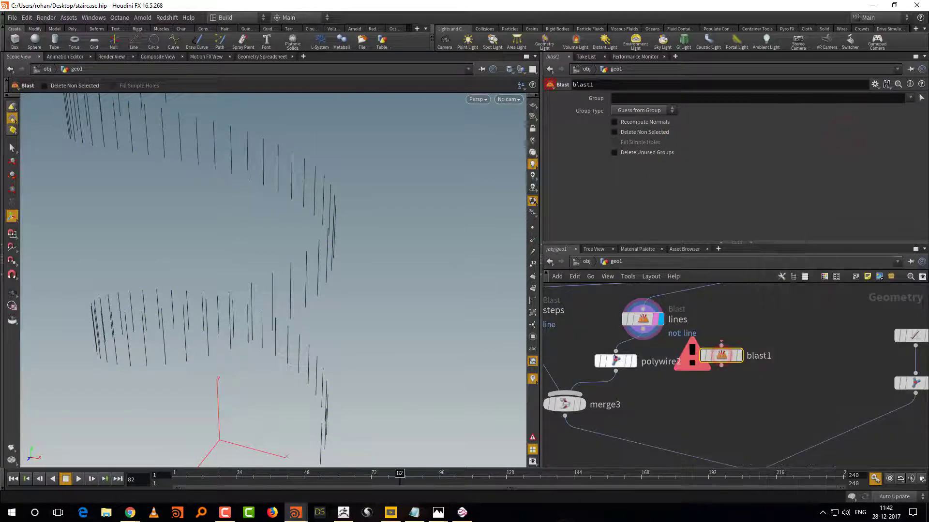
Move polywire2 away from the new Blast node and rename it stands
double_click(641, 356)
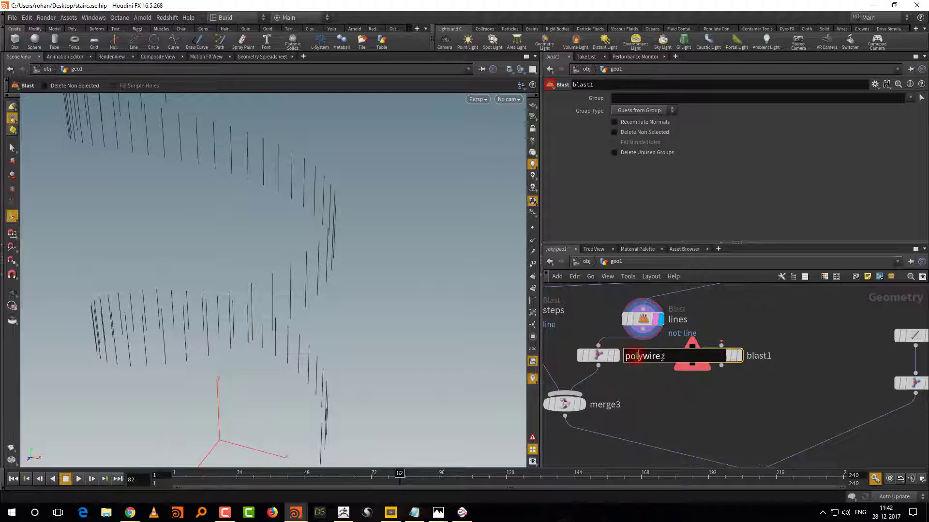
text(pi)
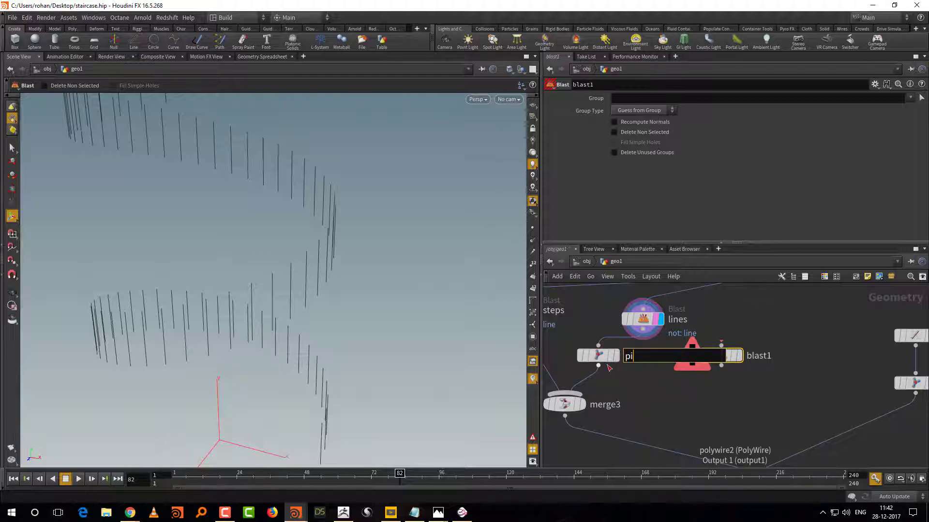
text(tands)
key(Return)
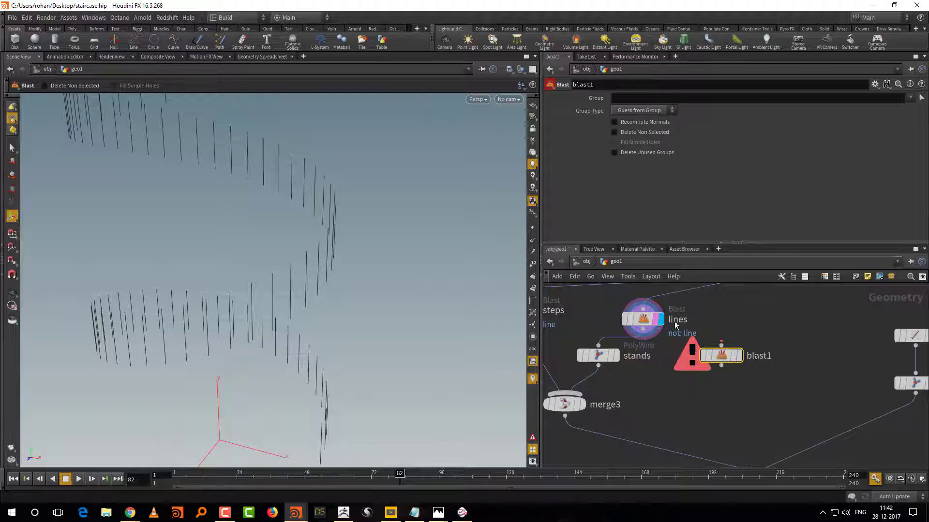
Connect the lines node's output to blast1, display blast1 and set its group to top
click(642, 337)
click(721, 344)
click(739, 356)
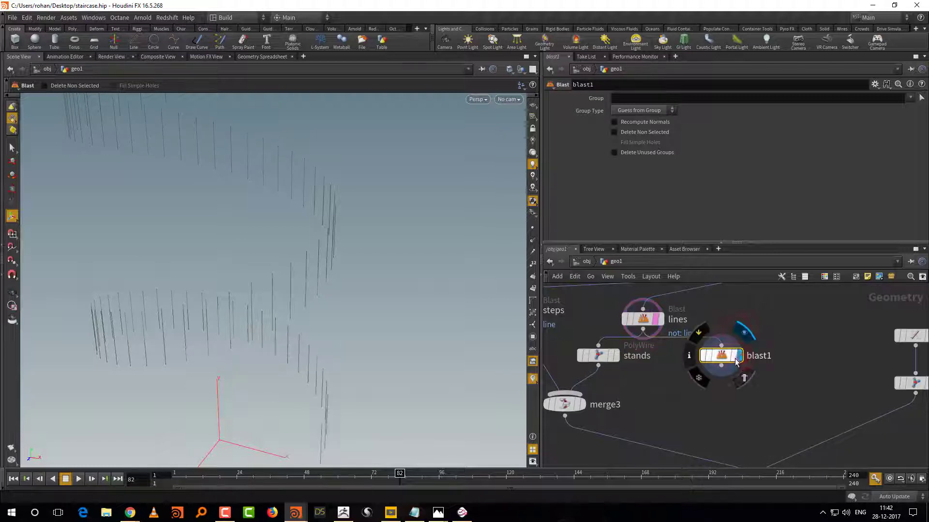
click(910, 98)
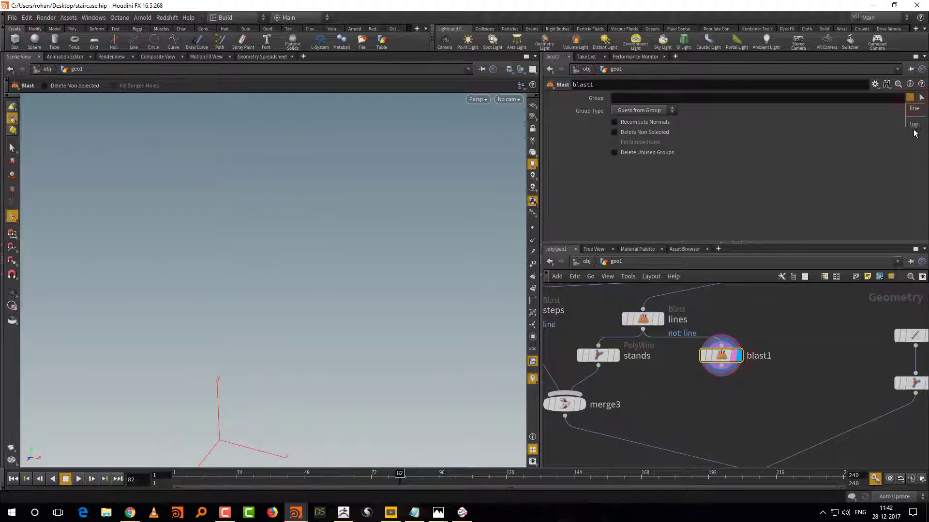
click(913, 125)
Enable Delete Non Selected on blast1 and check its points against the merge3 staircase shown as a template
click(578, 404)
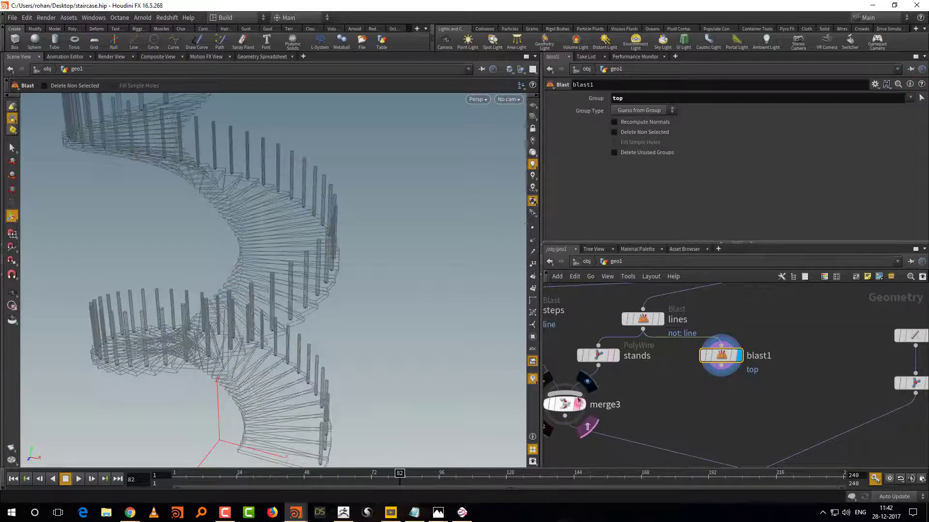
scroll(371, 345, up, 10)
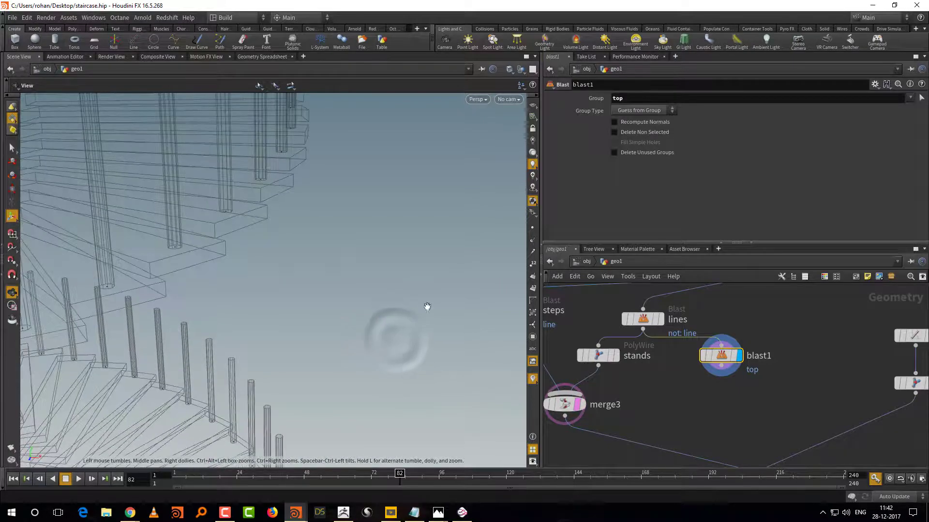
click(637, 132)
scroll(368, 324, down, 10)
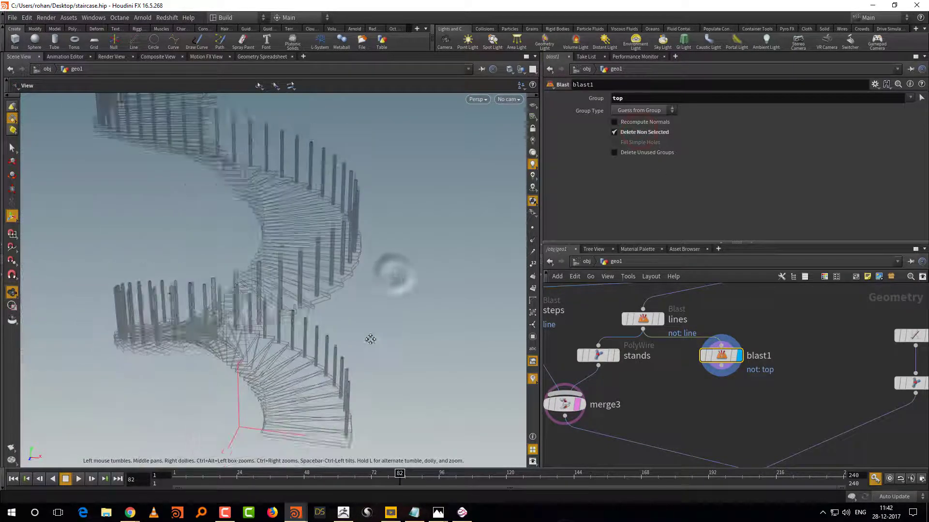
scroll(370, 339, up, 5)
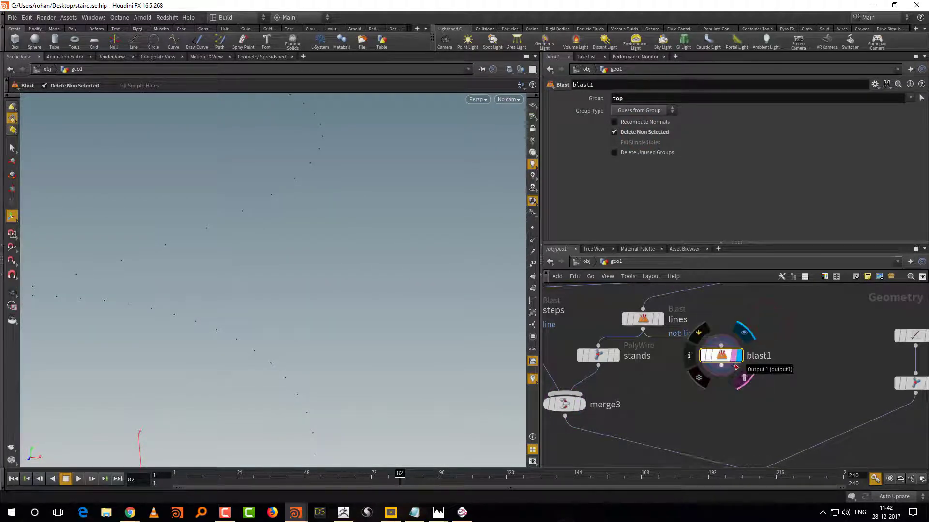
Duplicate blast1 with its connection to lines and space the original and the copy apart beneath the lines node
key(ctrl+c)
key(ctrl+v)
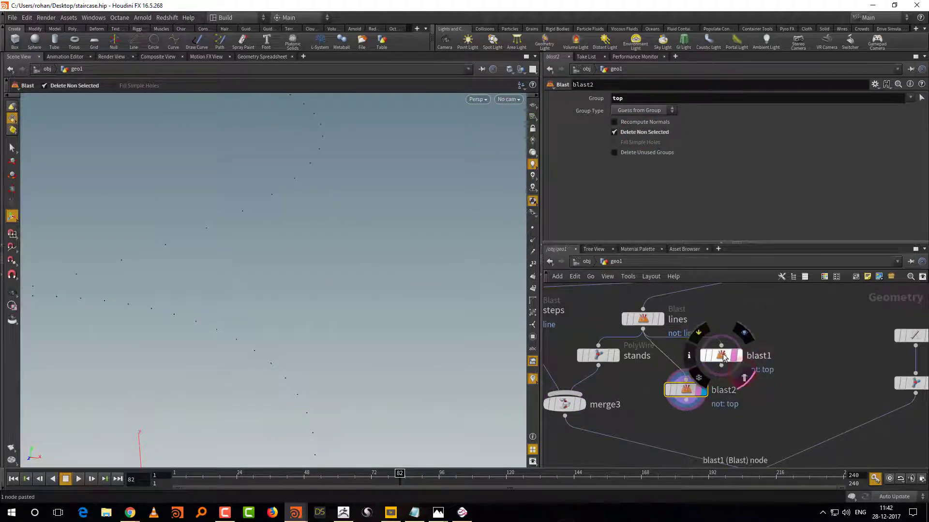
click(719, 372)
drag(719, 371, 719, 388)
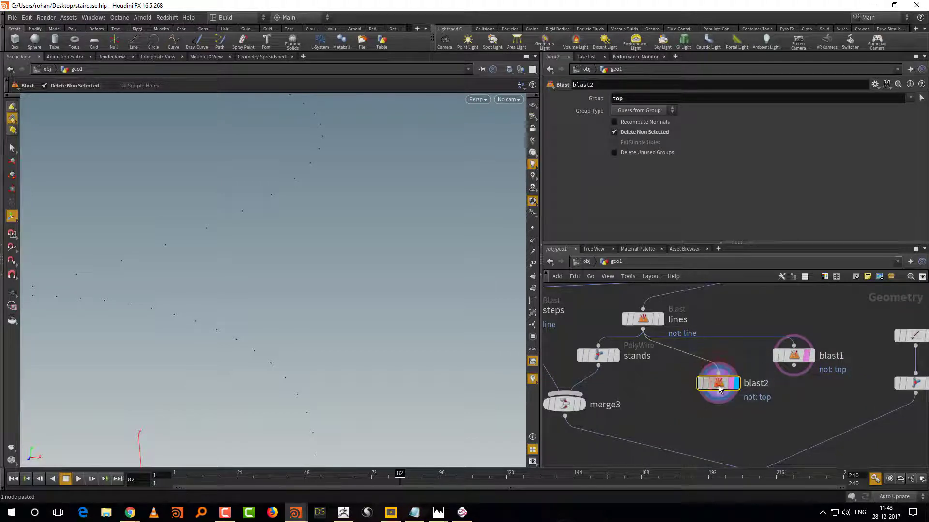
Rename the copied Blast node bottom and disable its Delete Non Selected option
double_click(763, 384)
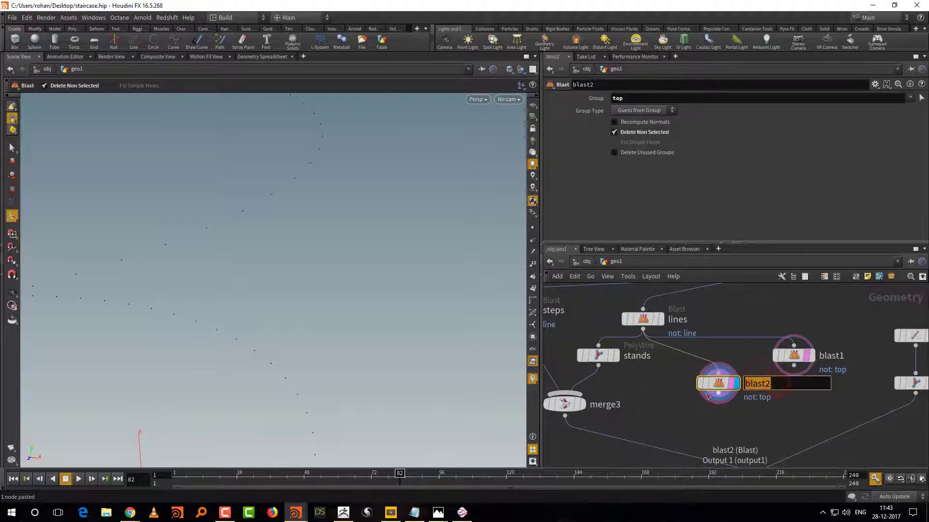
key(Return)
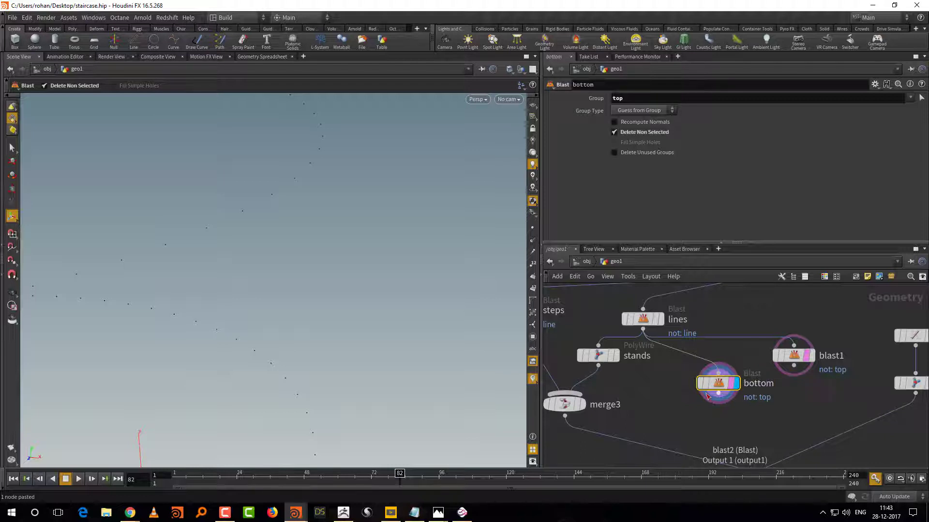
click(653, 132)
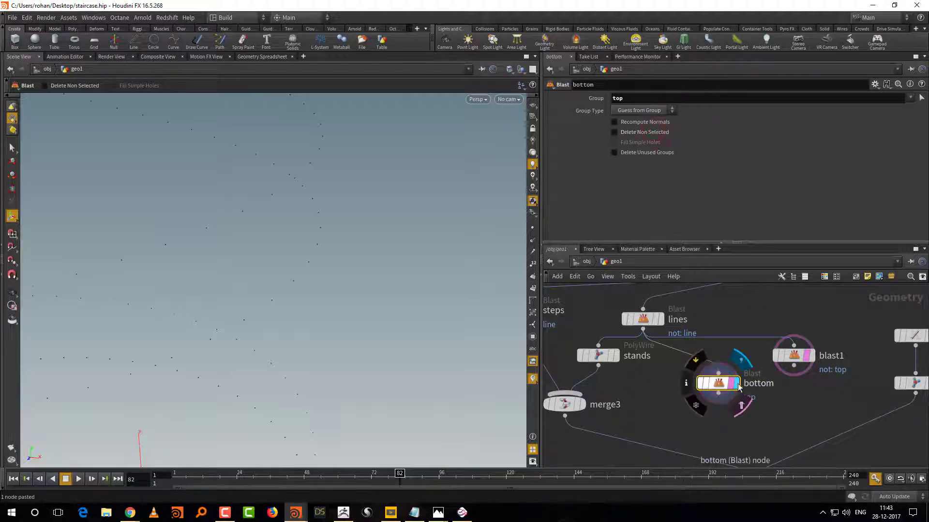
Display the original blast1 node, rename it top and check its spiral of points
click(813, 358)
click(777, 362)
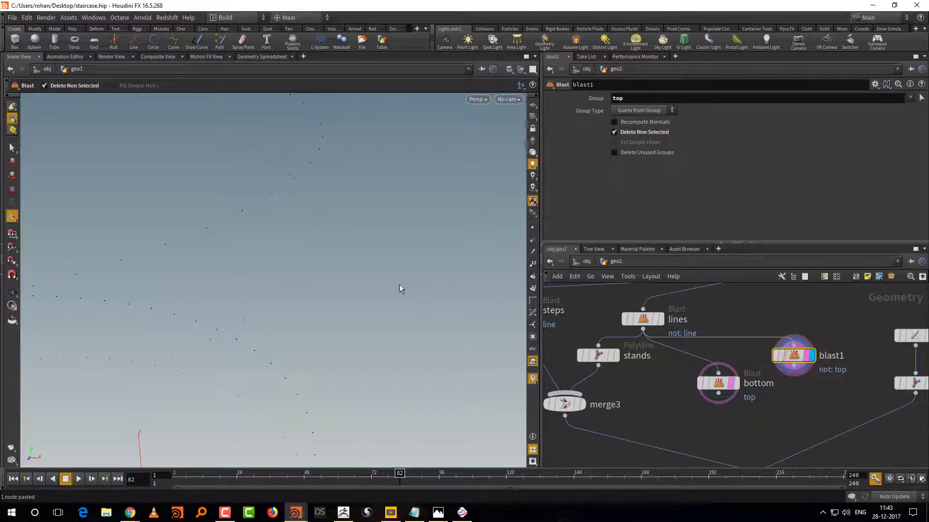
drag(399, 289, 359, 331)
double_click(831, 356)
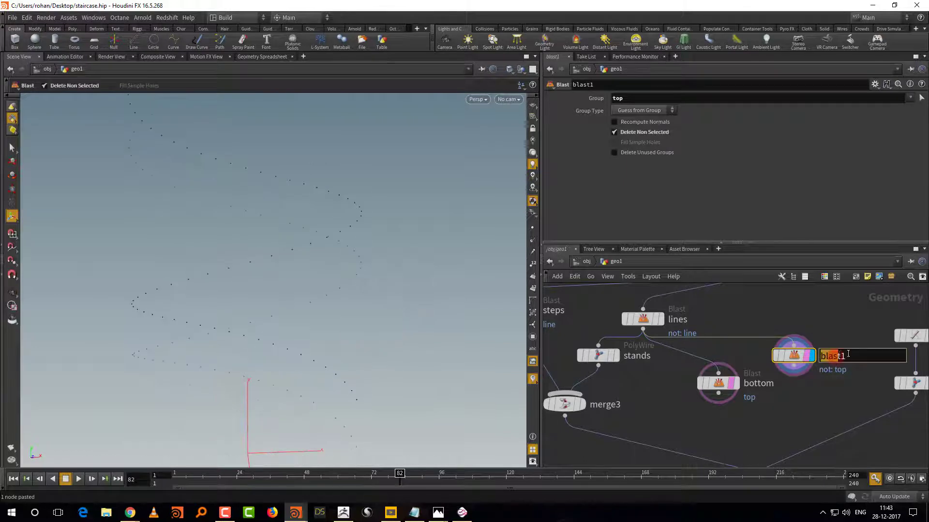
key(Return)
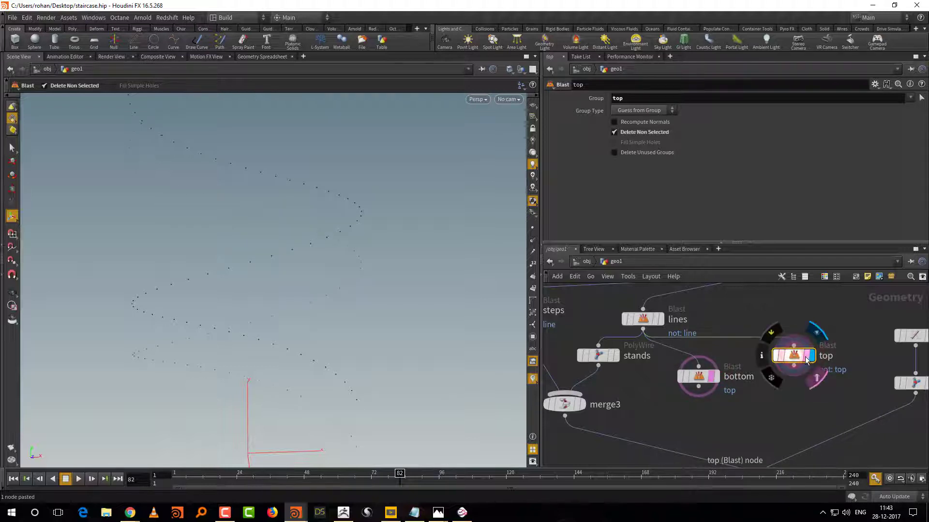
key(Escape)
drag(372, 295, 394, 341)
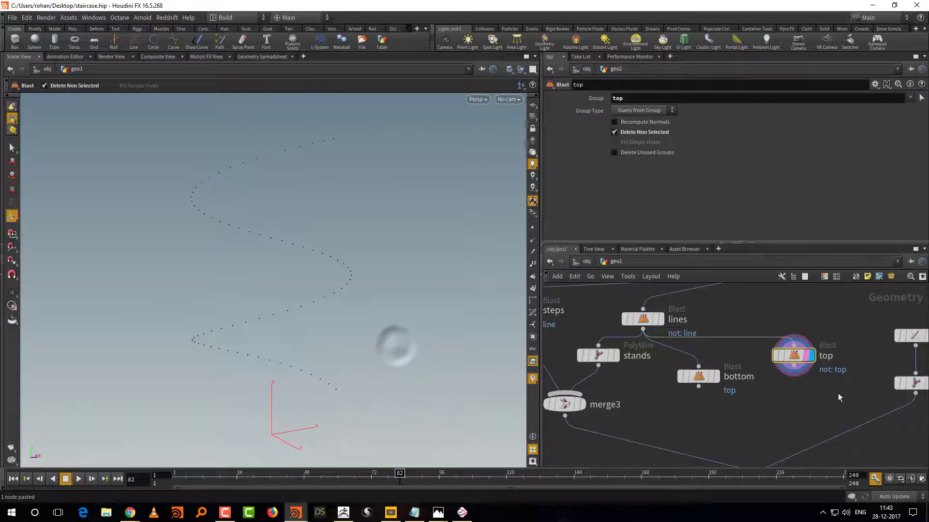
Add an Add node beneath the top node, wired to its output, and display it
middle_drag(838, 393, 779, 371)
key(Tab)
text(a)
key(Return)
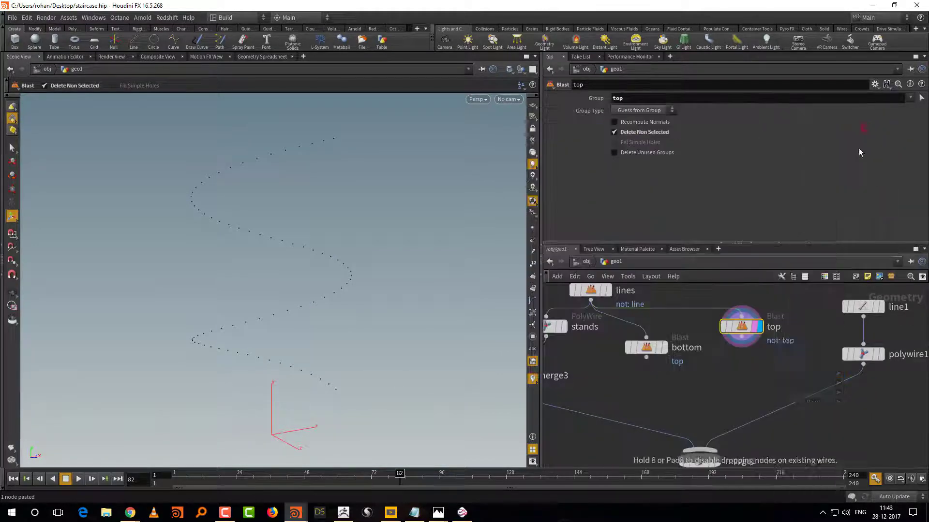
click(760, 373)
click(764, 372)
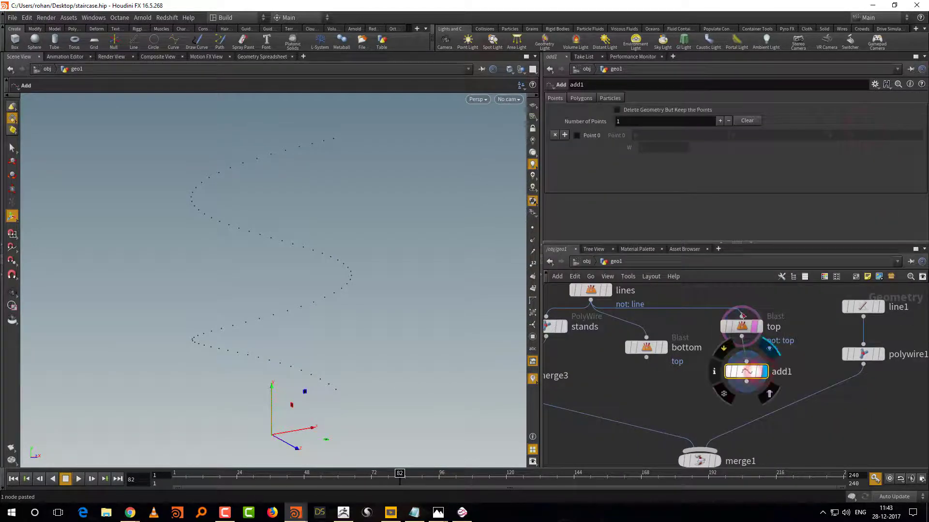
Set add1 to create polygons By Group so that all points join into one spiral curve
click(580, 97)
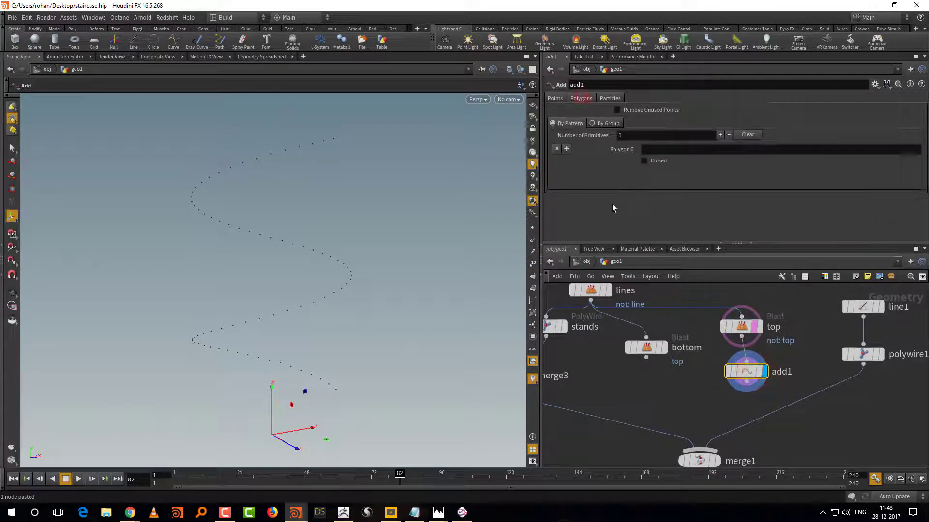
click(612, 123)
click(756, 373)
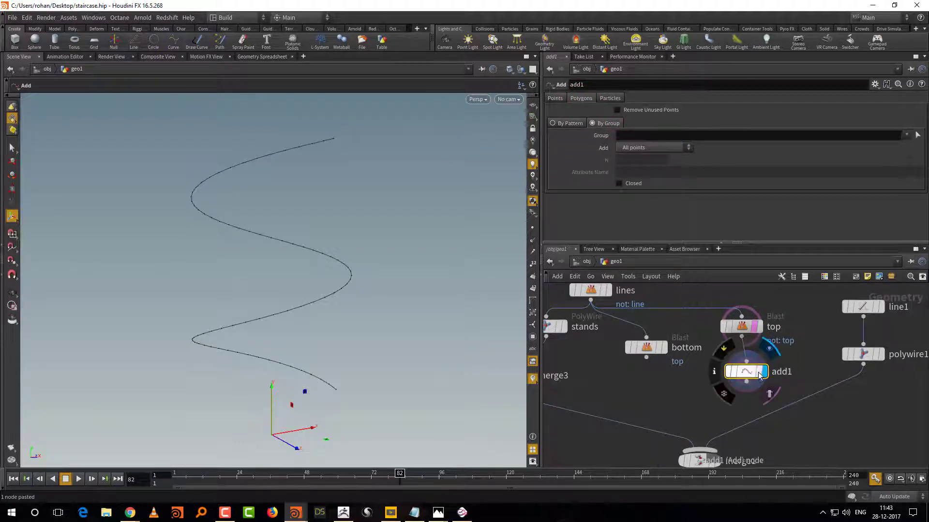
middle_drag(686, 402, 708, 381)
alt+drag(431, 352, 508, 355)
Add a PolyWire node beneath add1, wired to its output, and display the handrail tube
middle_drag(724, 383, 685, 385)
key(Tab)
text(poly)
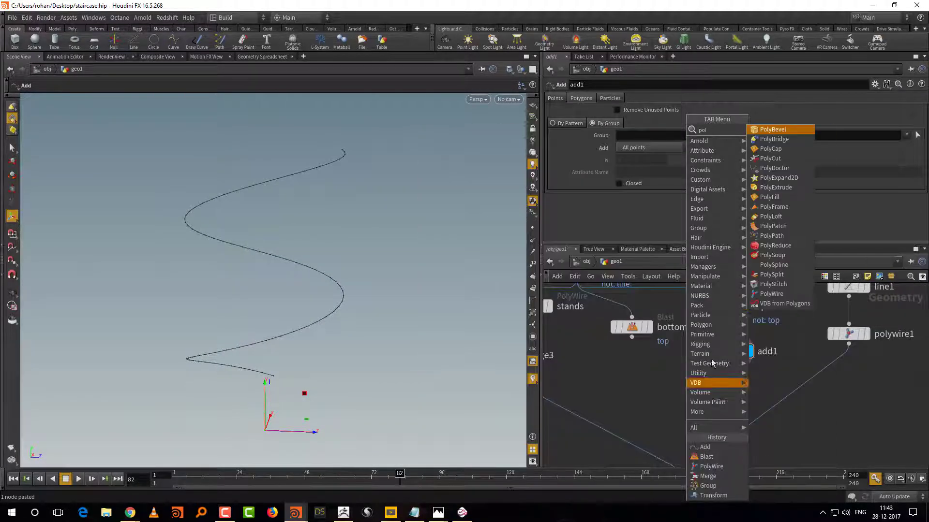
click(784, 296)
click(708, 390)
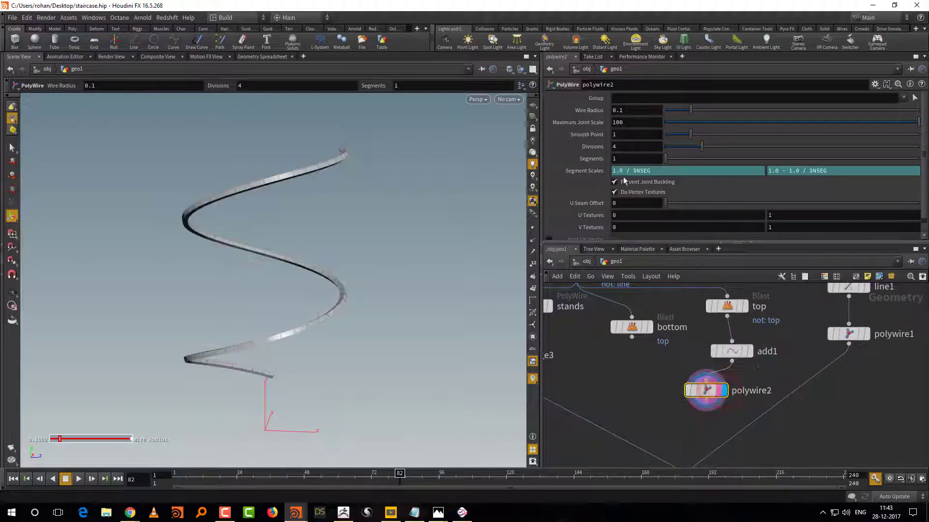
Disable Do Vertex Textures on the handrail PolyWire, and set its wire radius to 0.088 and divisions to 10
click(639, 192)
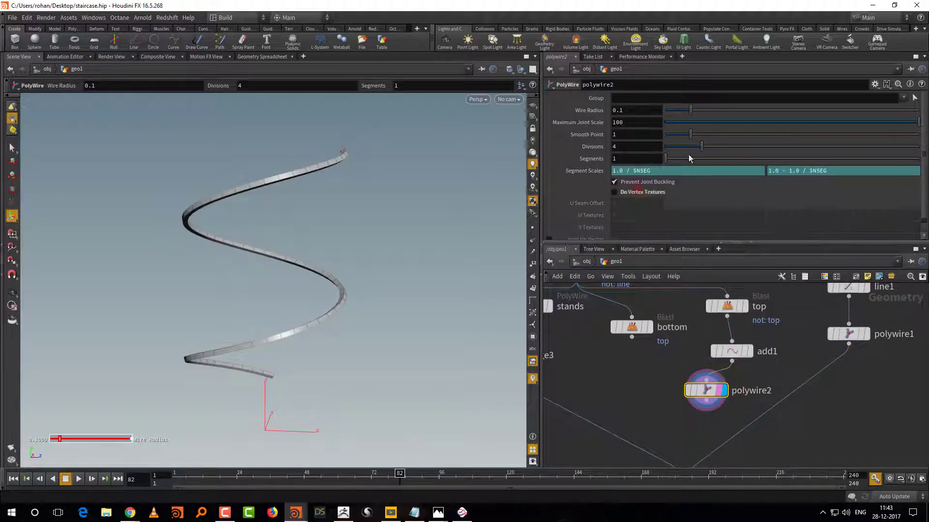
drag(684, 112, 687, 114)
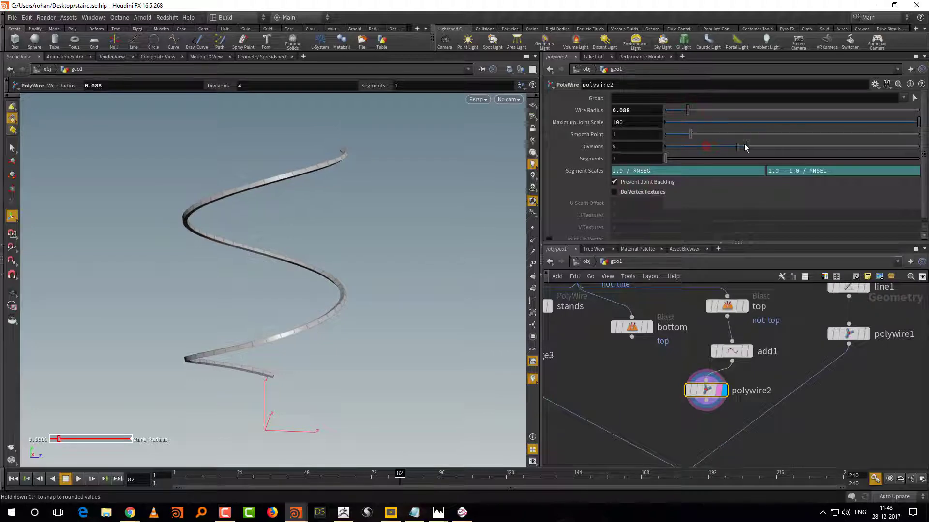
drag(744, 144, 855, 135)
Move merge3 lower in the network and connect the output of polywire2 to it
middle_drag(669, 352, 790, 285)
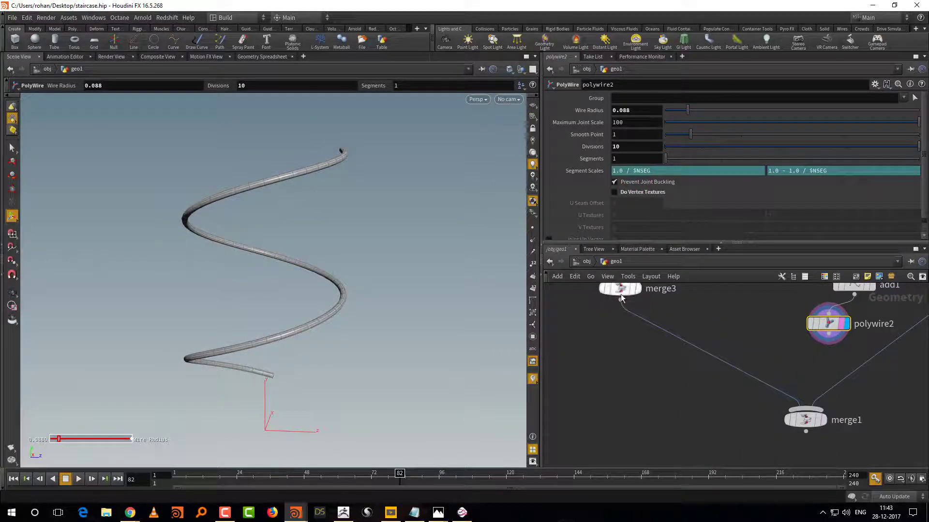
drag(623, 293, 632, 368)
click(829, 334)
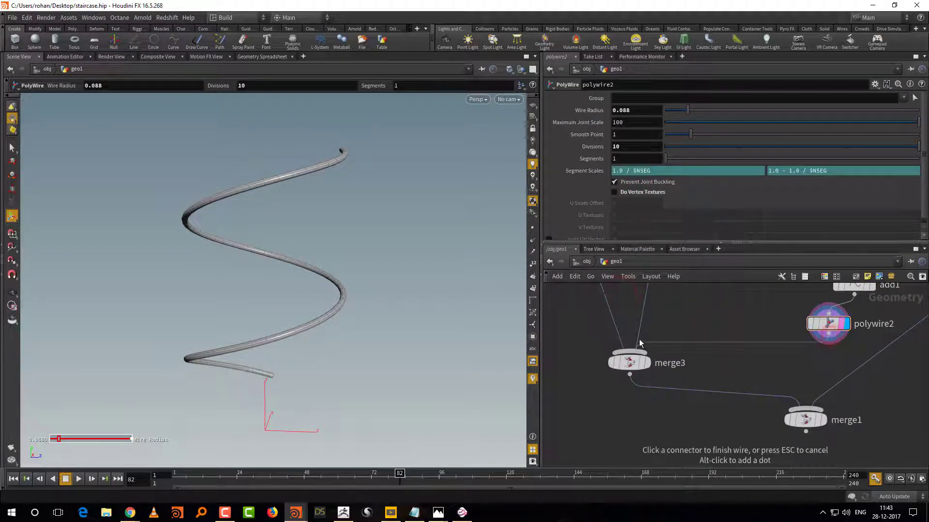
click(641, 343)
Display merge1 and examine closely where the railing posts meet the steps
middle_drag(736, 365, 737, 312)
click(823, 367)
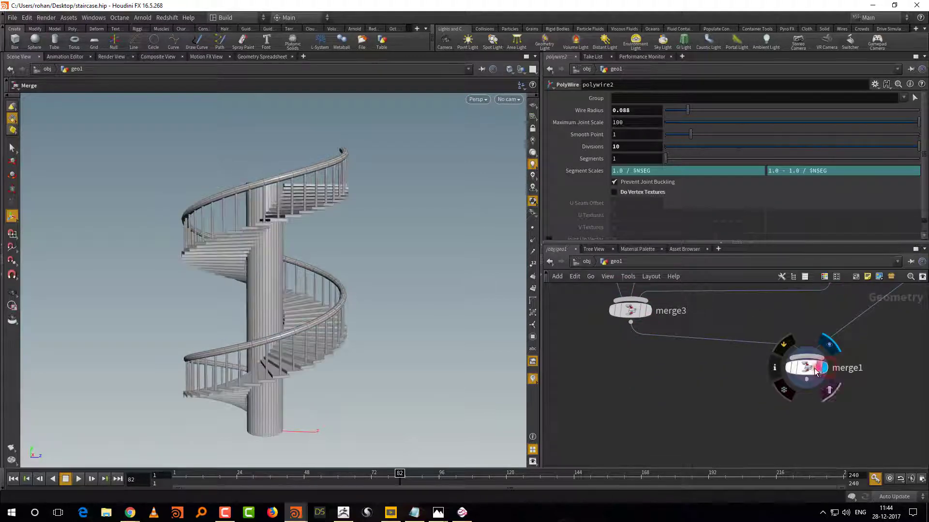
click(806, 368)
drag(419, 369, 303, 306)
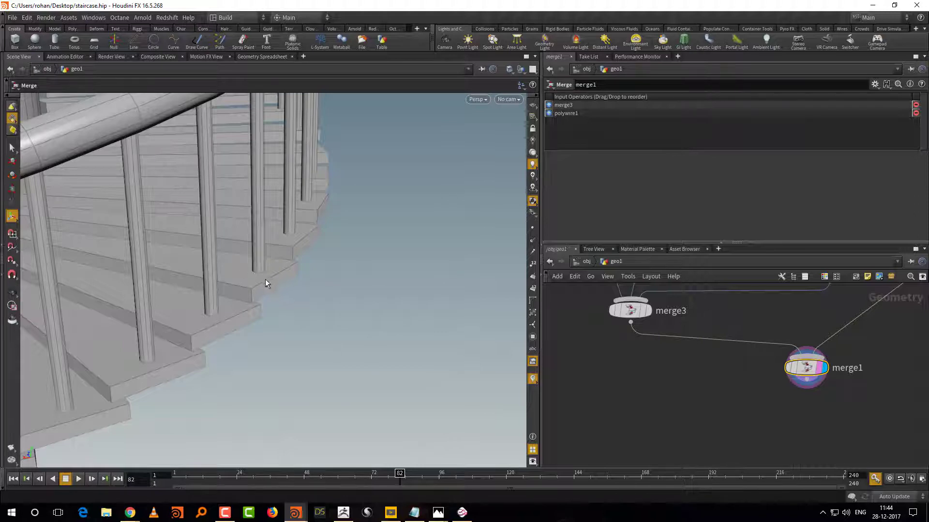
Enlarge the network area, move merge1 and merge3 lower, and align polywire2 beneath add1
drag(784, 242, 783, 153)
middle_drag(800, 279, 758, 328)
scroll(758, 328, down, 1)
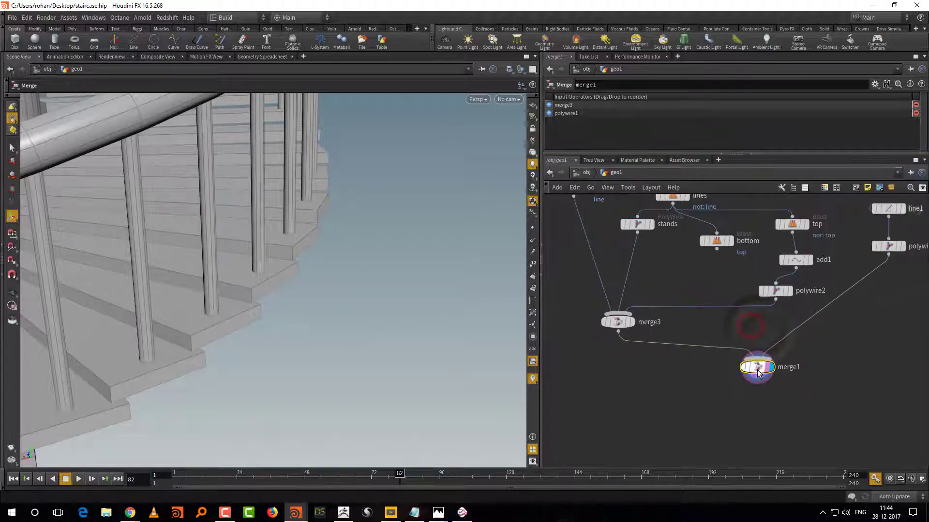
drag(769, 379, 780, 446)
drag(618, 321, 624, 363)
middle_drag(624, 360, 607, 407)
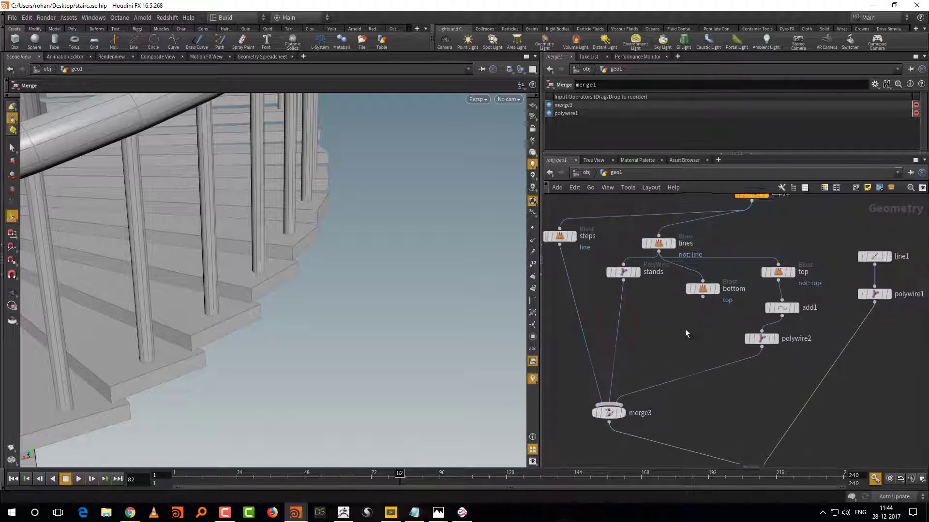
drag(767, 333, 776, 345)
Display the bottom node and place a Sphere node between it and the stands branch
scroll(724, 309, up, 3)
click(717, 272)
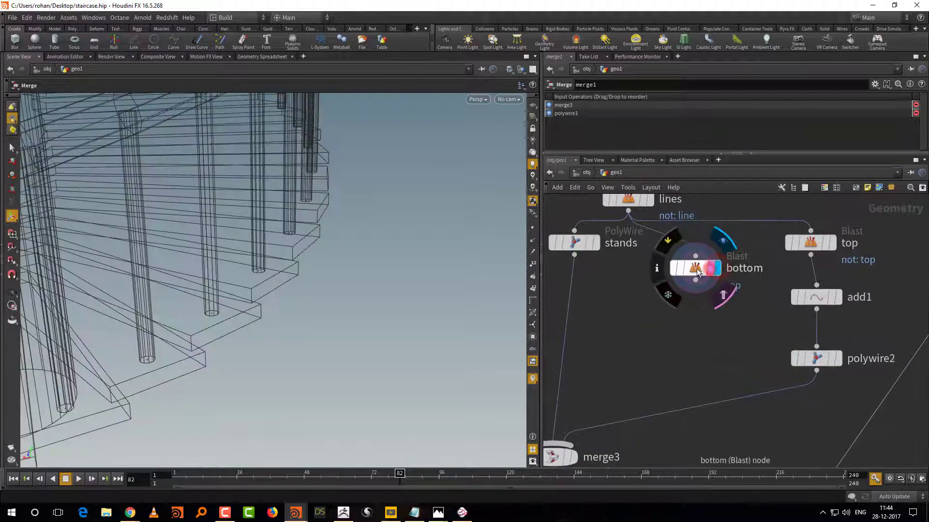
key(Tab)
text(sph)
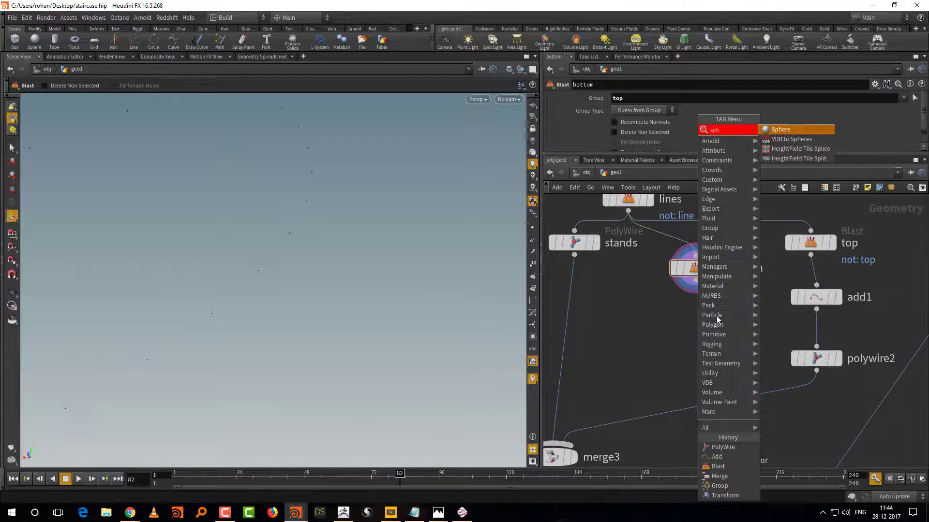
click(778, 129)
click(629, 309)
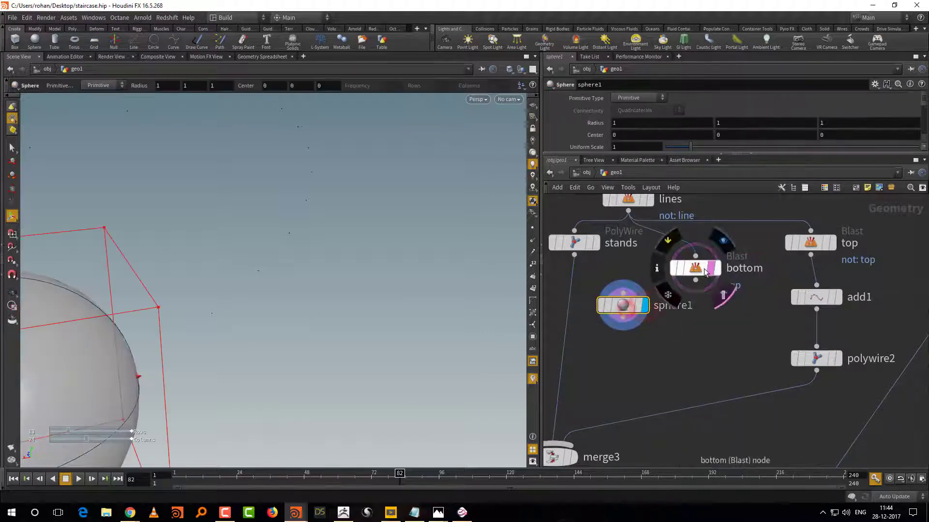
Move the bottom node away from sphere1, toward the add1 node, and display it again
click(728, 293)
click(727, 293)
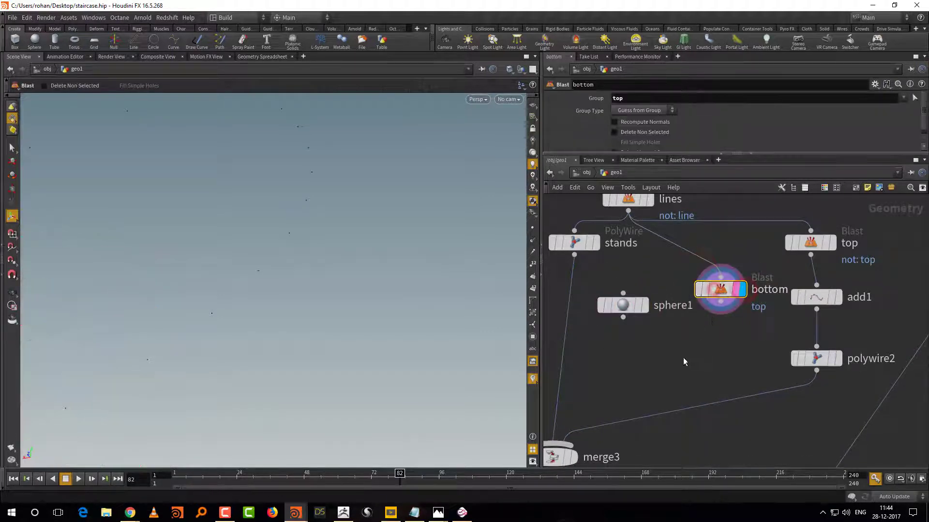
scroll(683, 358, down, 5)
scroll(689, 352, up, 4)
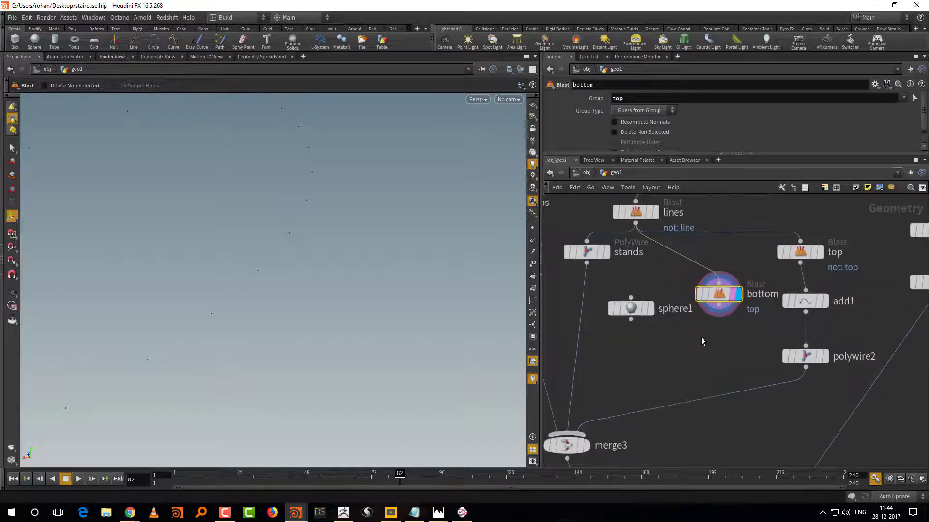
scroll(695, 355, up, 2)
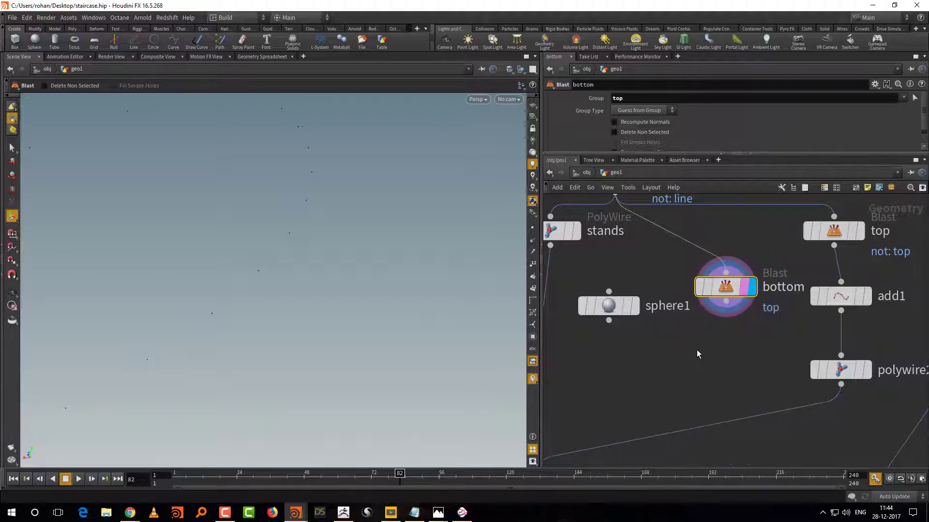
Add a Copy to Points node beneath sphere1 and the bottom node
key(Tab)
text(c)
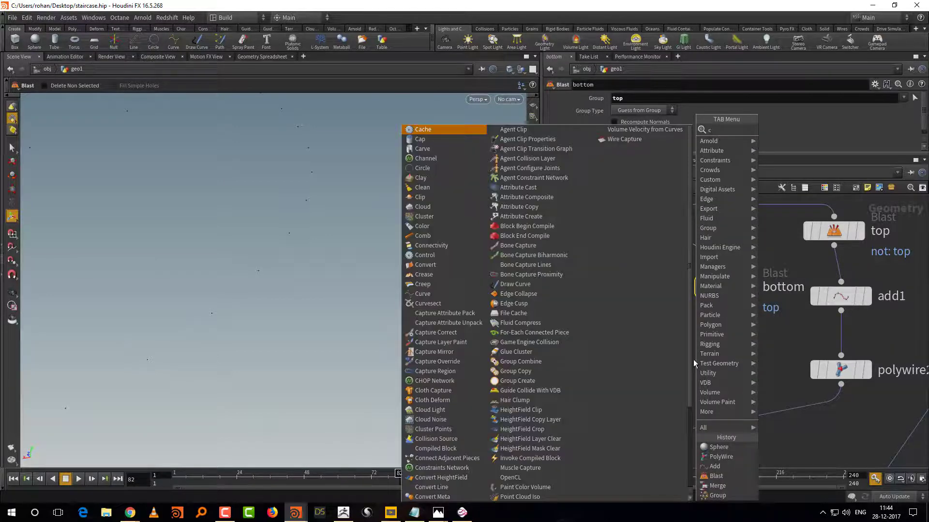
text(op)
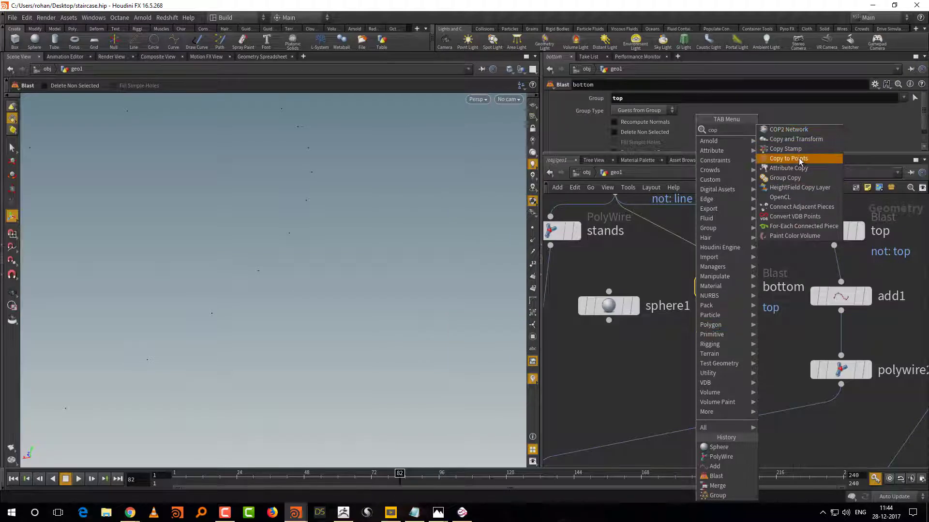
click(799, 158)
click(692, 372)
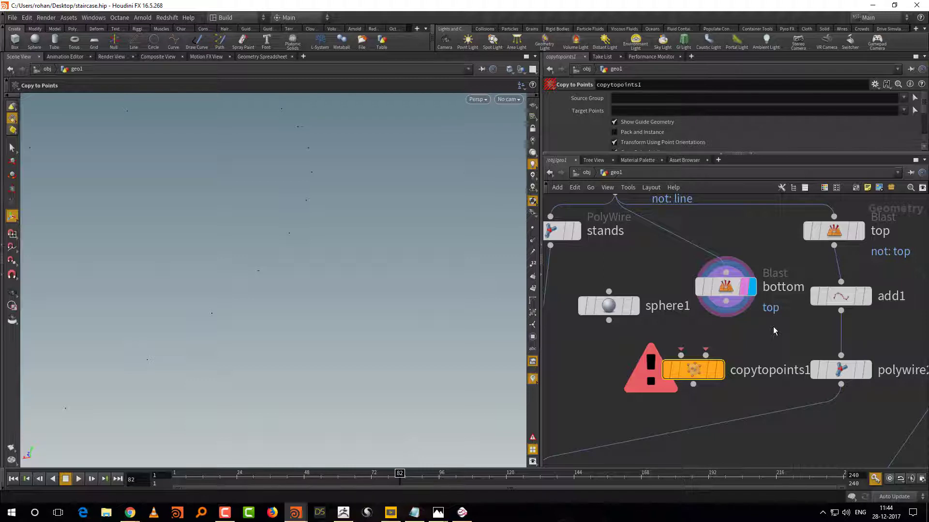
Feed sphere1 in as the source and bottom as the target points of copytopoints1, and display copytopoints1
middle_drag(772, 326, 764, 357)
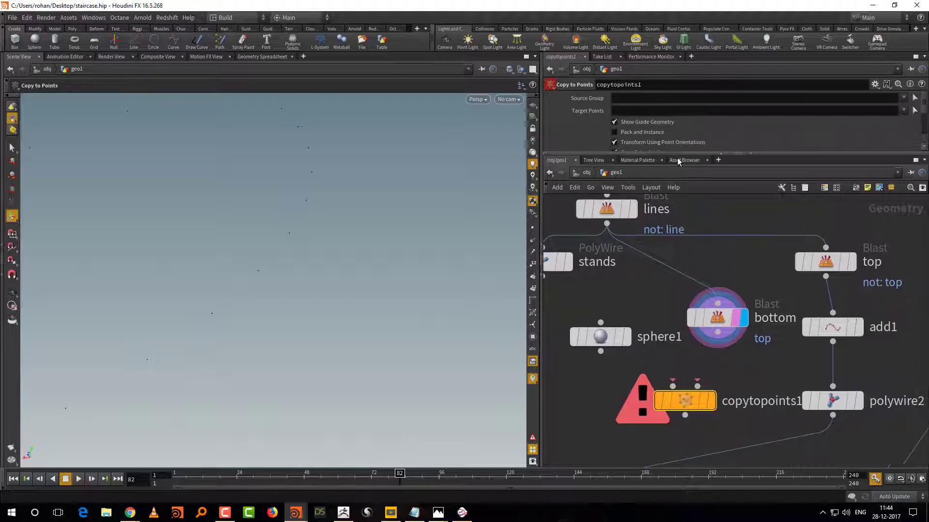
drag(677, 155, 677, 200)
drag(723, 357, 696, 409)
drag(600, 374, 672, 408)
click(708, 424)
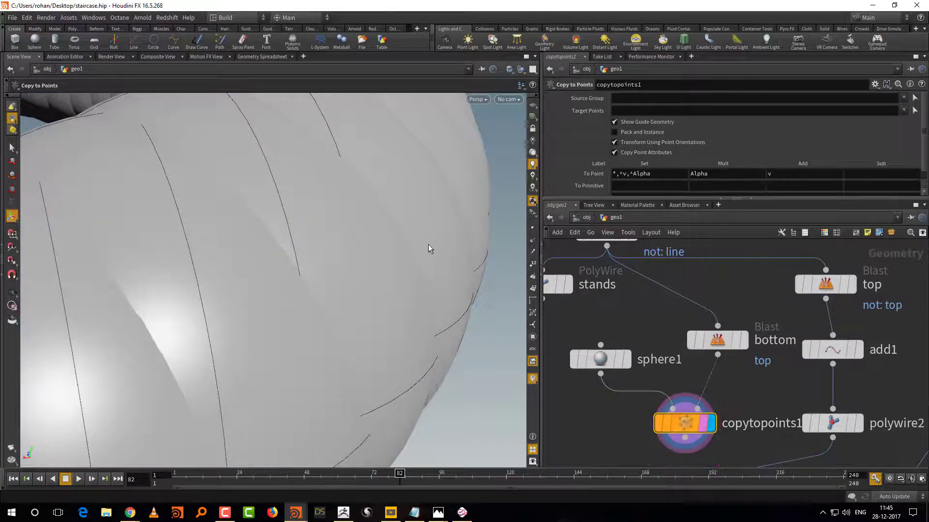
Set sphere1's radius to 0.1 on all three axes and its uniform scale to 0.67
scroll(346, 318, down, 5)
click(600, 359)
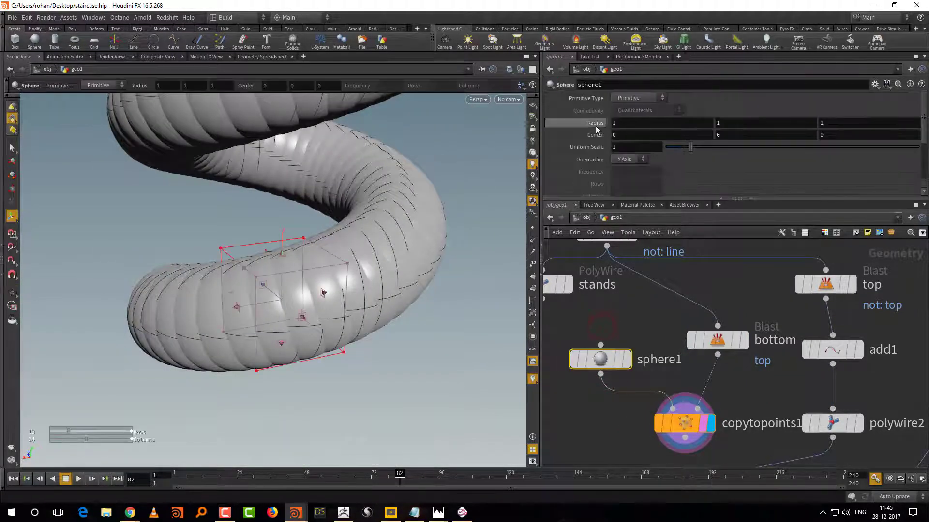
middle_drag(597, 123, 552, 131)
drag(684, 149, 682, 147)
Connect copytopoints1 to merge3 and display merge3 to view the whole staircase with its post bases
middle_drag(644, 393, 695, 335)
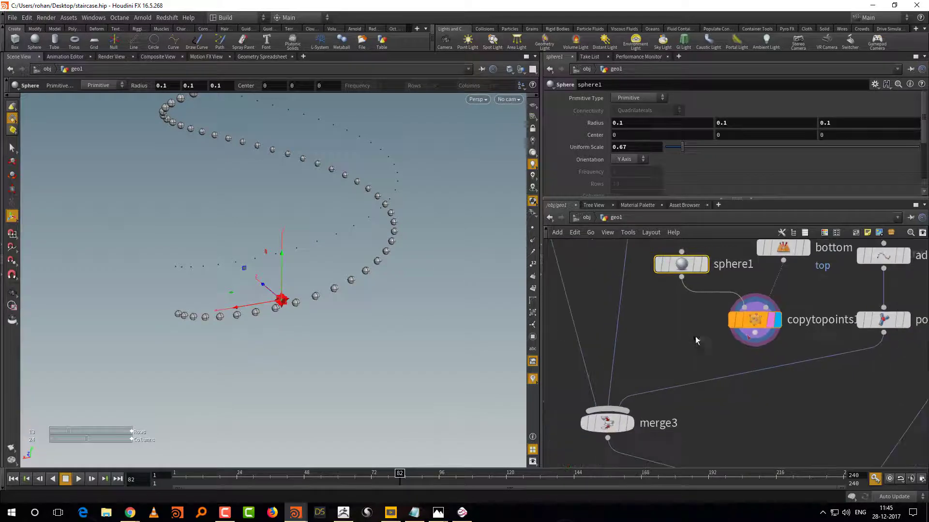
drag(755, 332, 632, 429)
click(632, 429)
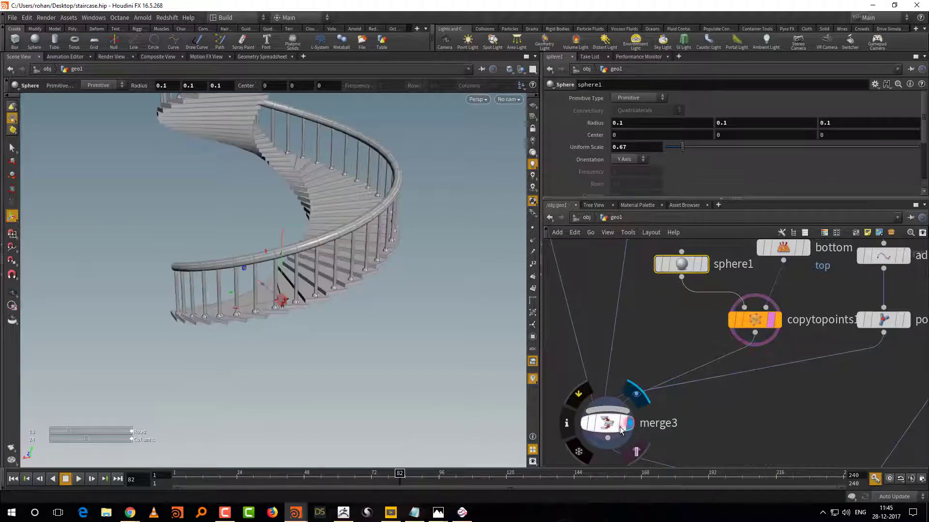
click(607, 423)
drag(427, 358, 466, 342)
key(g)
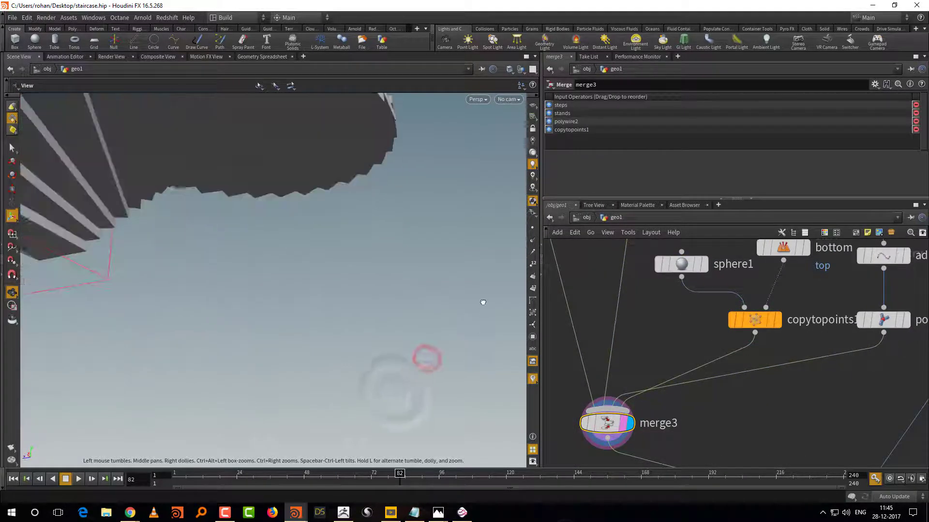
scroll(414, 302, up, 5)
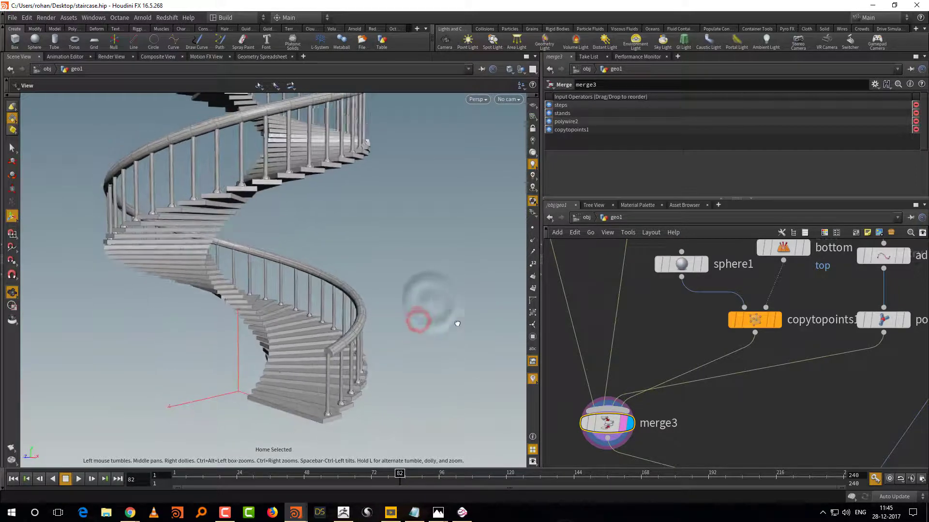
drag(425, 315, 464, 358)
Display add1 and try building its polygons as Groups of N points
middle_drag(774, 398, 669, 488)
click(790, 348)
click(788, 348)
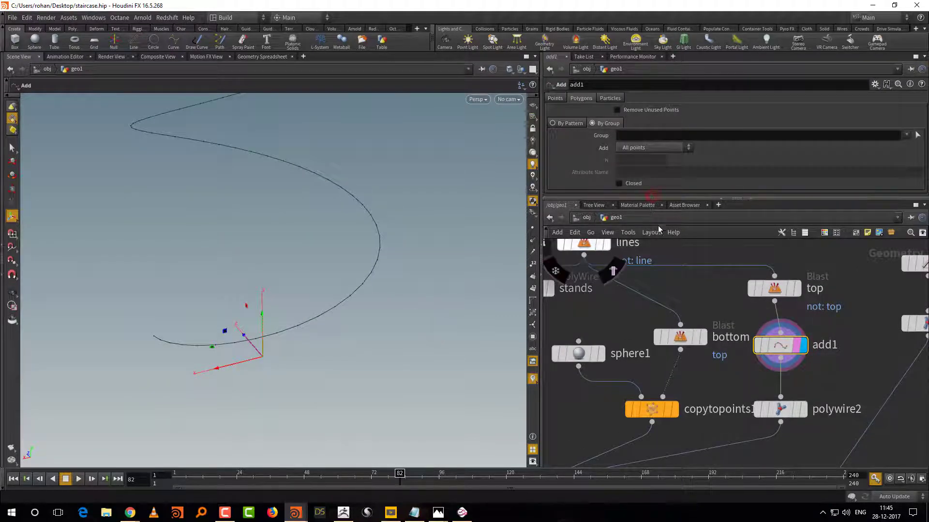
drag(653, 198, 652, 272)
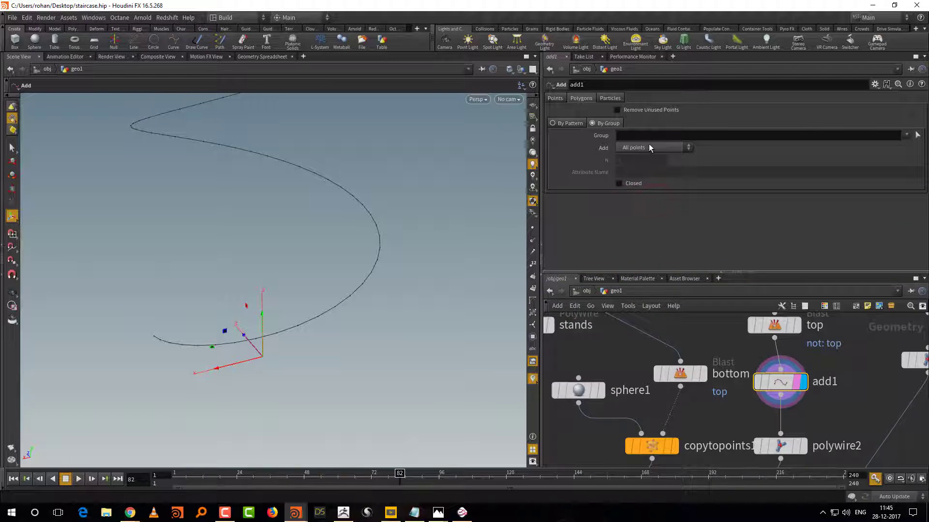
click(651, 147)
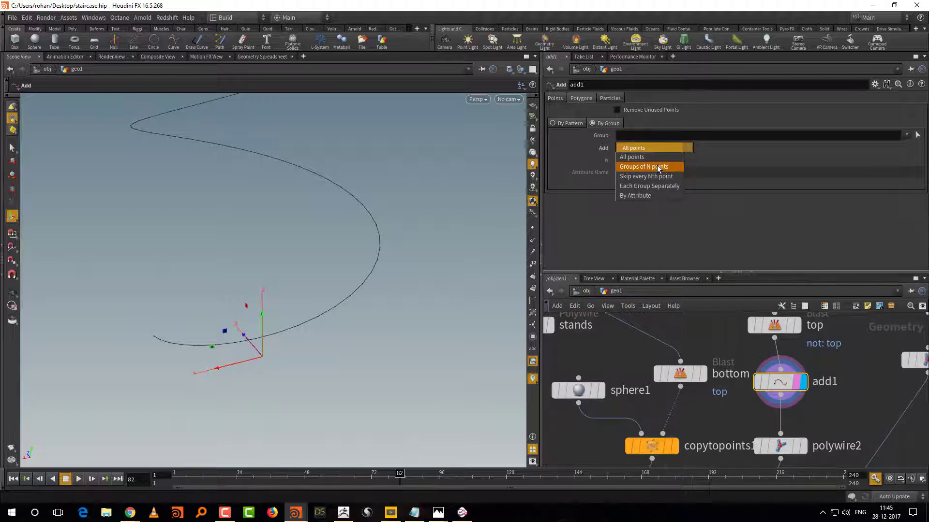
click(657, 167)
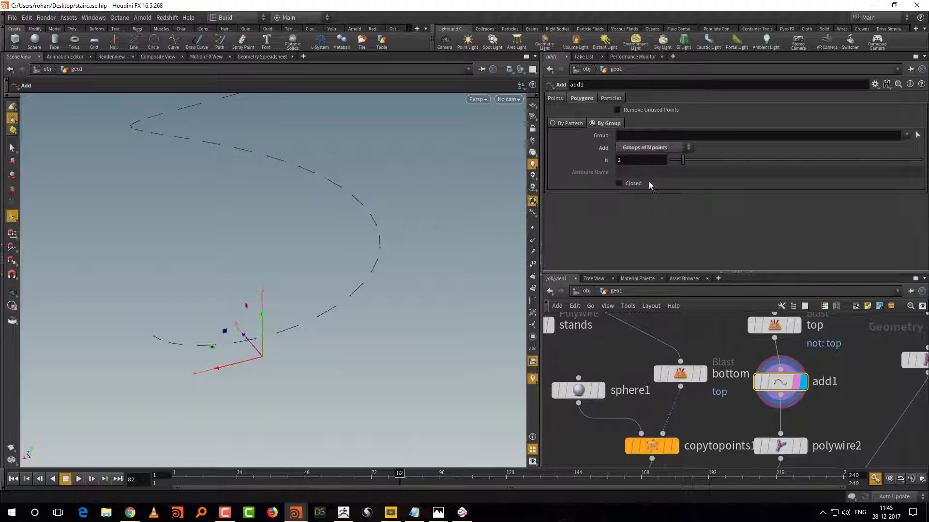
Display merge3 again and view the segmented handrail from another angle
middle_drag(726, 455, 800, 206)
click(613, 365)
click(604, 364)
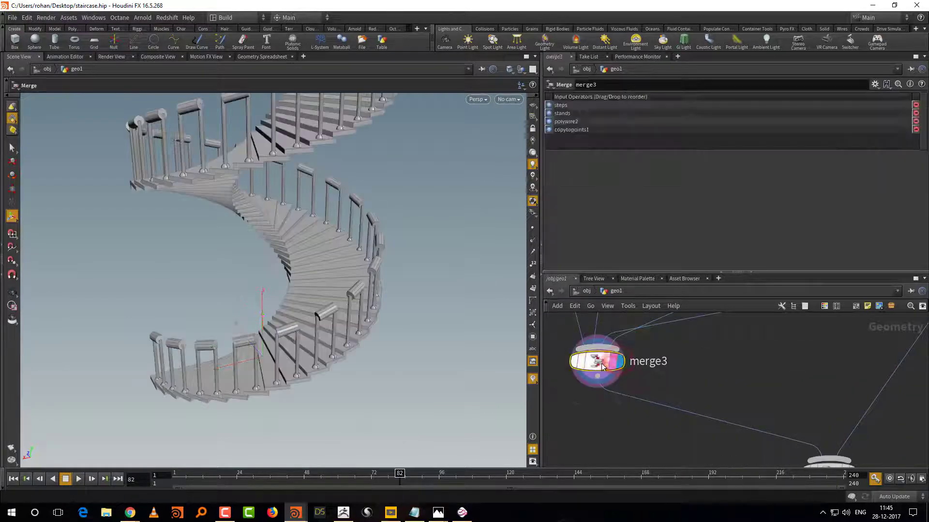
key(Escape)
drag(463, 368, 397, 363)
middle_drag(795, 324, 717, 473)
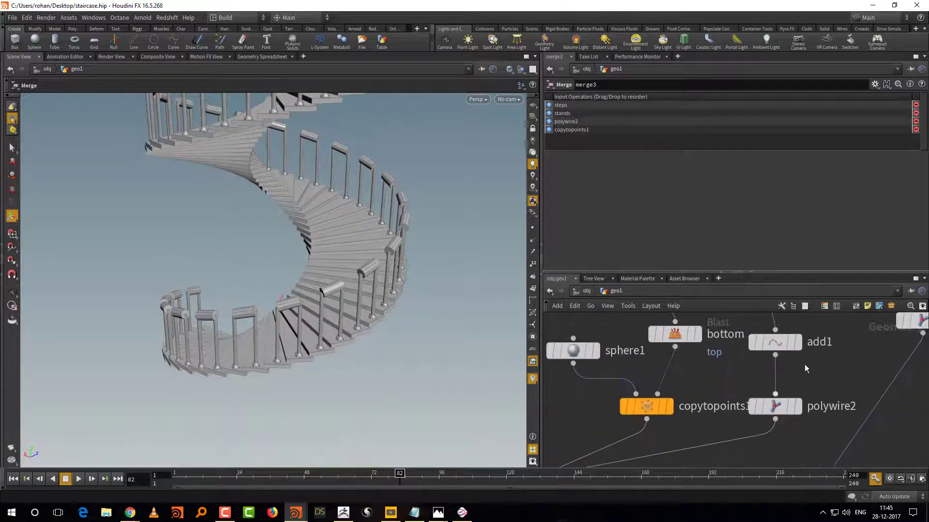
Try groups of 4 points in add1 for the handrail, and return the Add setting to All points
click(779, 344)
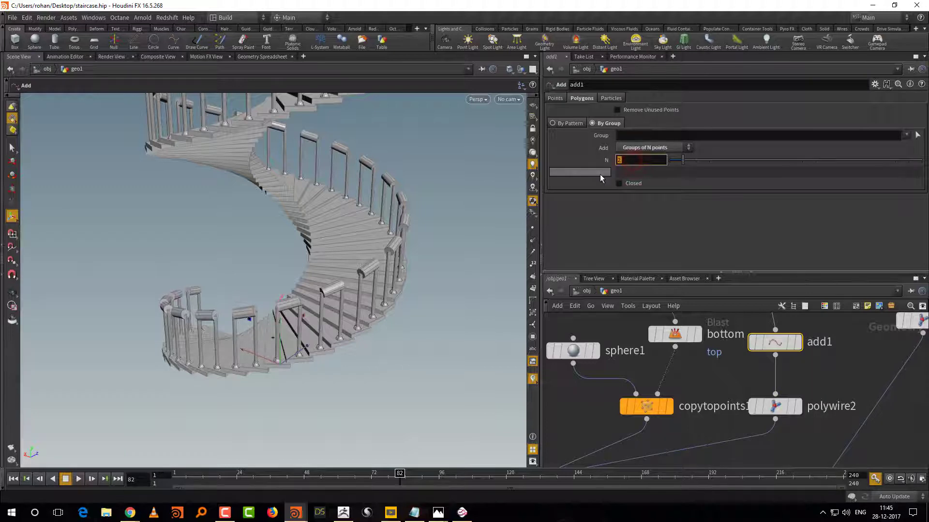
text(4)
key(Return)
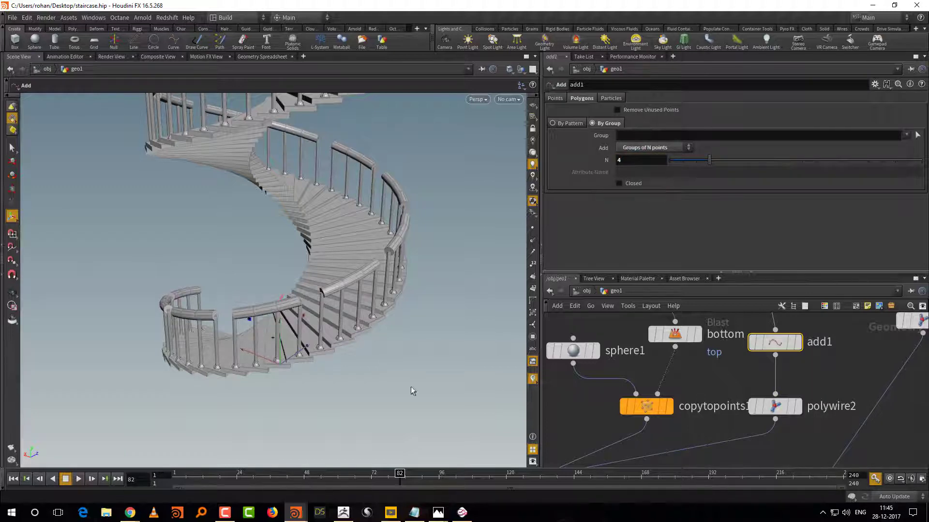
key(Escape)
drag(411, 389, 373, 405)
key(Return)
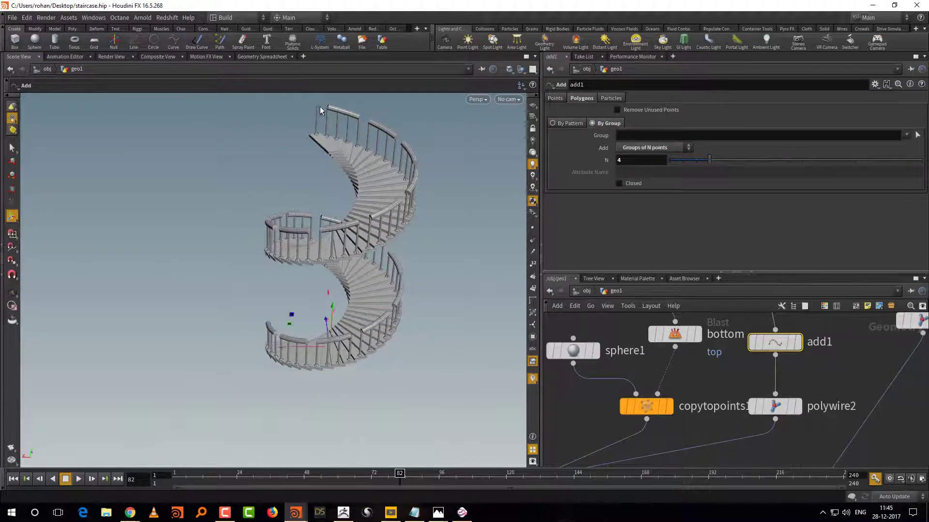
click(652, 148)
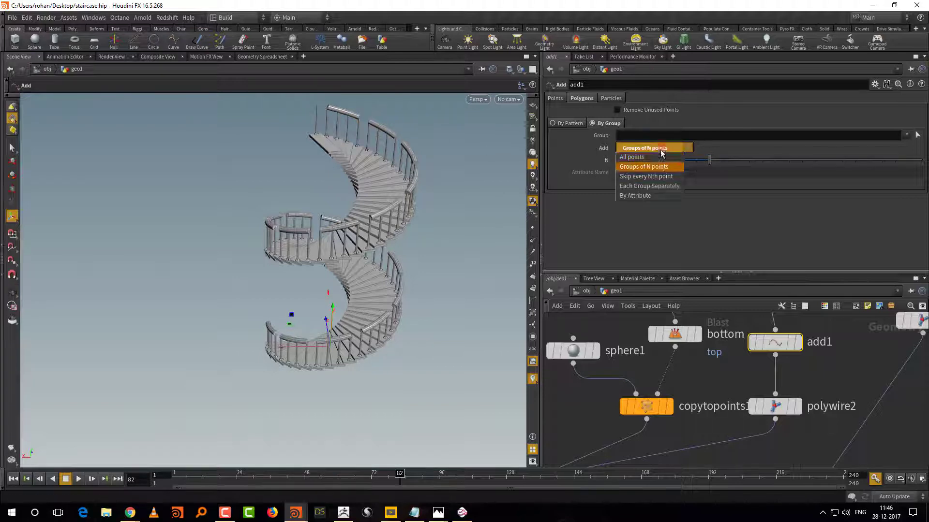
click(638, 145)
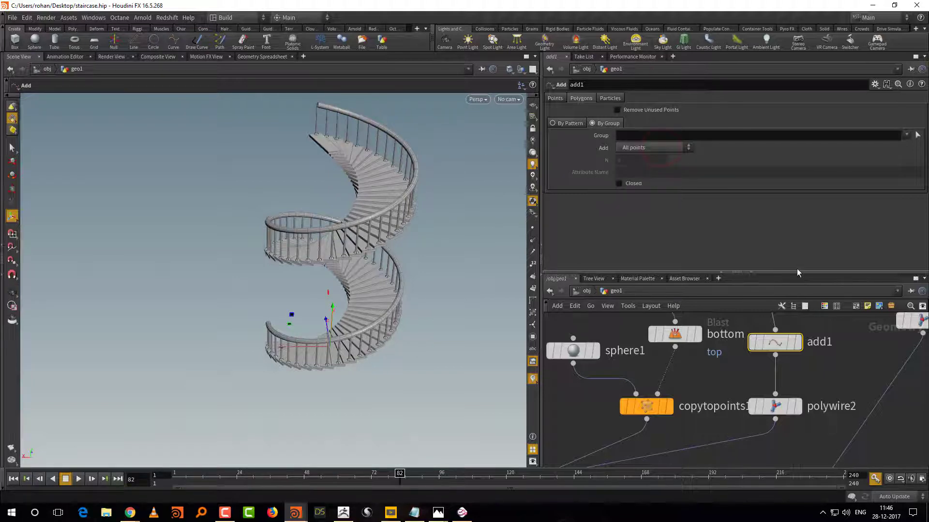
Enlarge the network area and move line1 and polywire1 together lower, closer to merge1
drag(797, 273, 796, 180)
scroll(792, 394, down, 5)
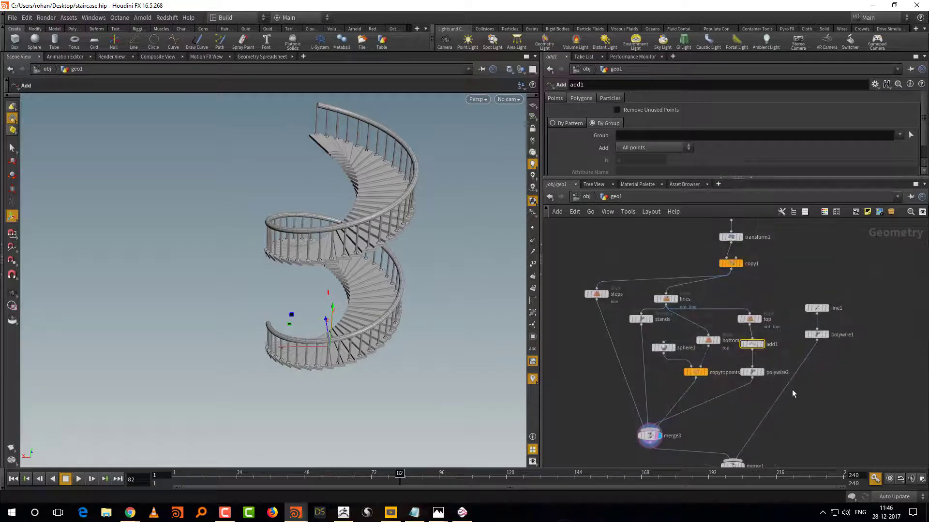
scroll(792, 390, down, 4)
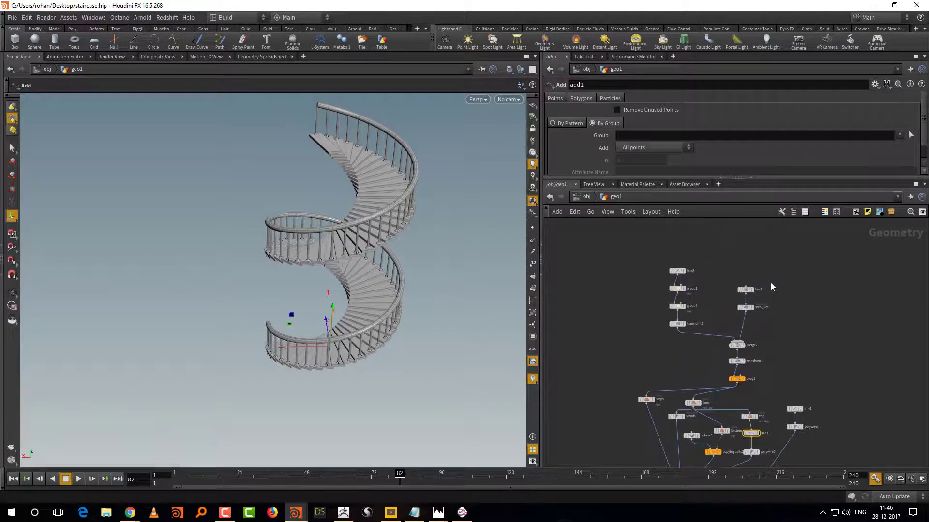
key(Escape)
drag(410, 338, 390, 377)
scroll(780, 386, up, 3)
drag(771, 306, 815, 417)
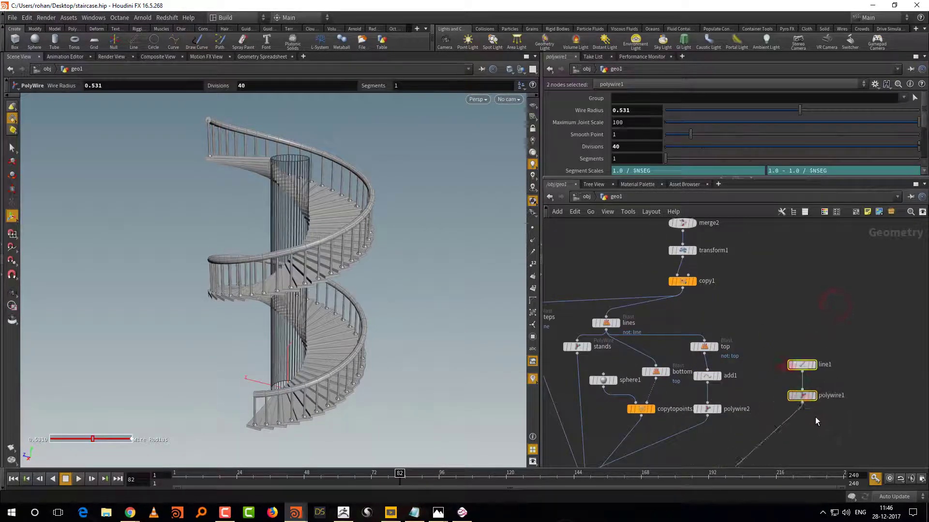
middle_drag(840, 379, 858, 292)
drag(841, 371, 828, 393)
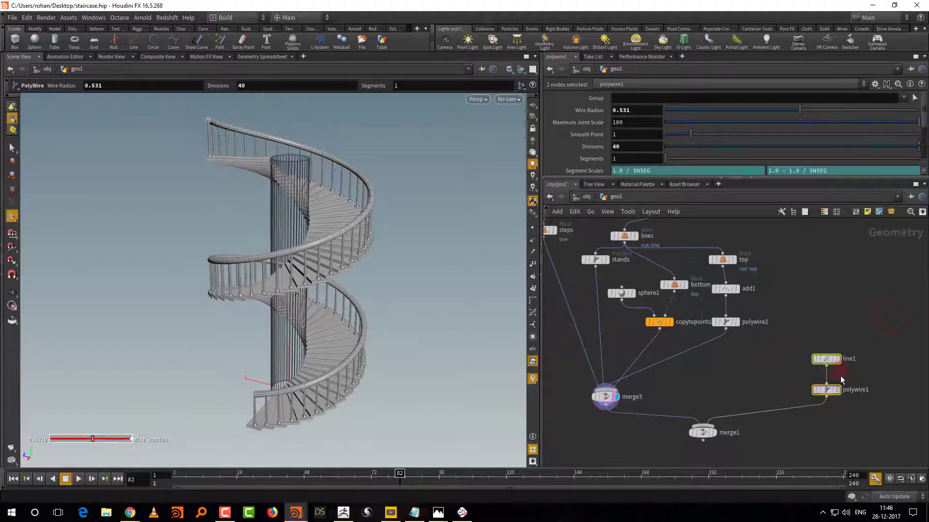
Set the central column's line1 length to 6.41 and polywire1's wire radius to 0.582
click(857, 360)
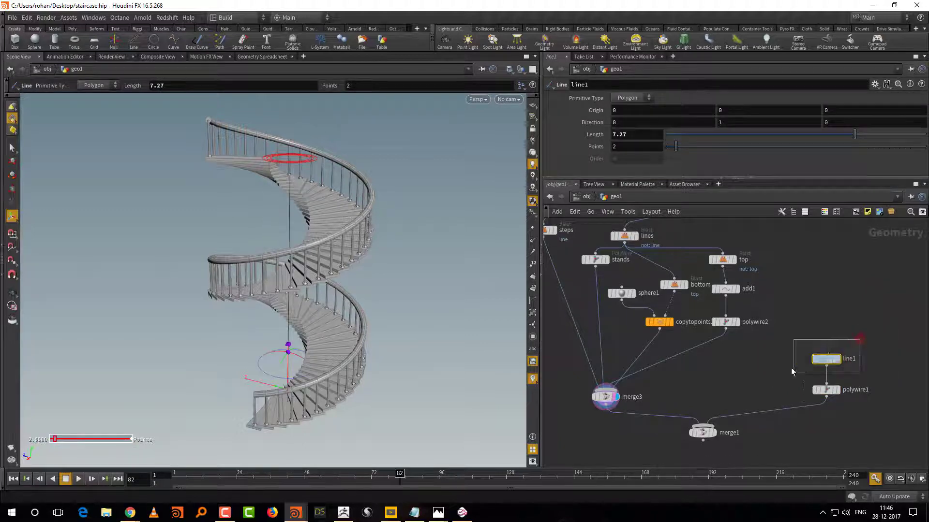
drag(847, 137, 830, 150)
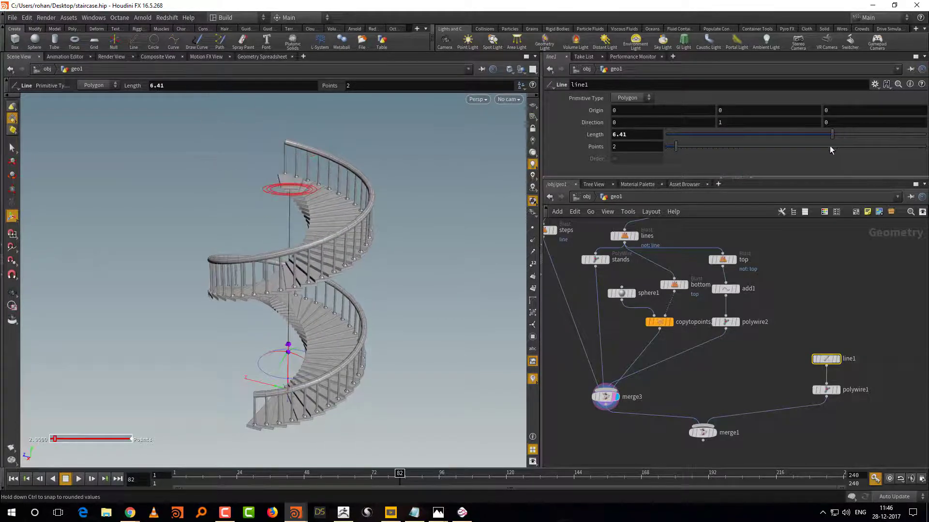
click(818, 390)
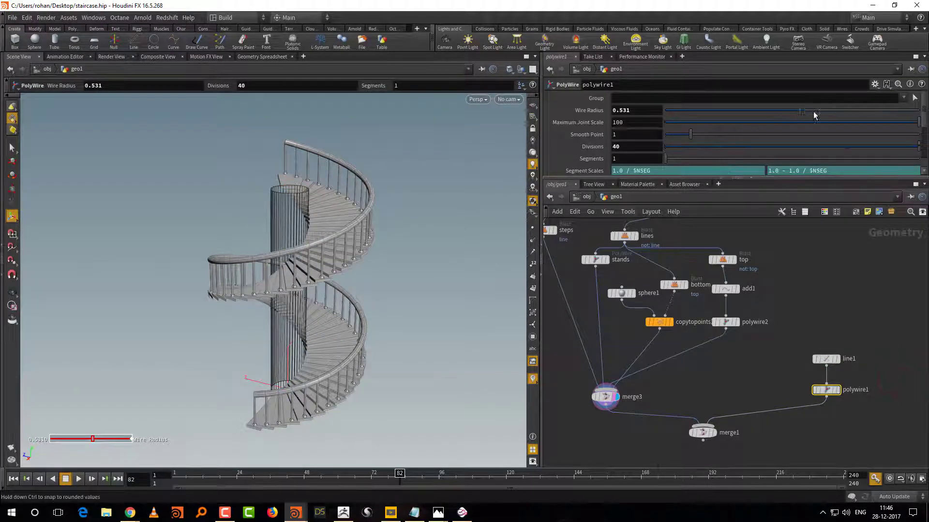
drag(797, 112, 806, 130)
Display merge1 and examine the column, handrail and post bases closely
scroll(743, 443, up, 3)
click(714, 433)
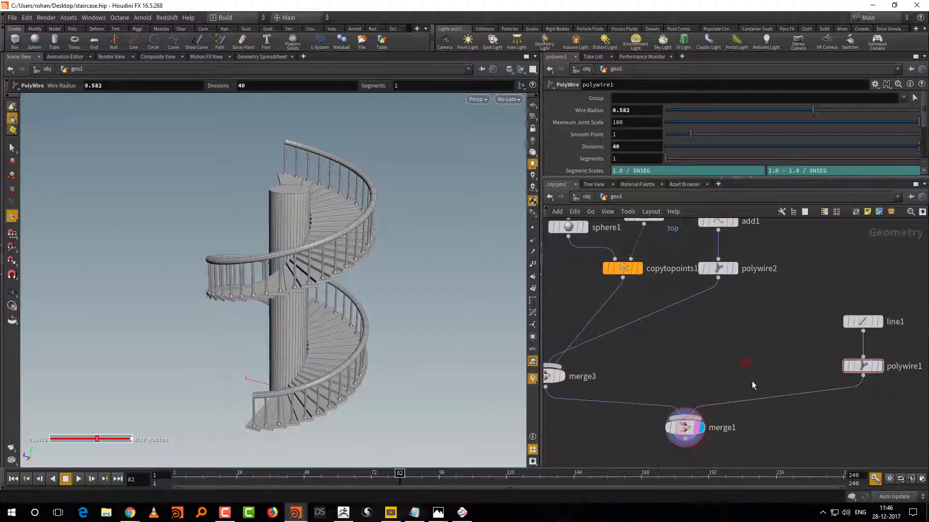
drag(384, 401, 420, 369)
middle_drag(750, 380, 777, 402)
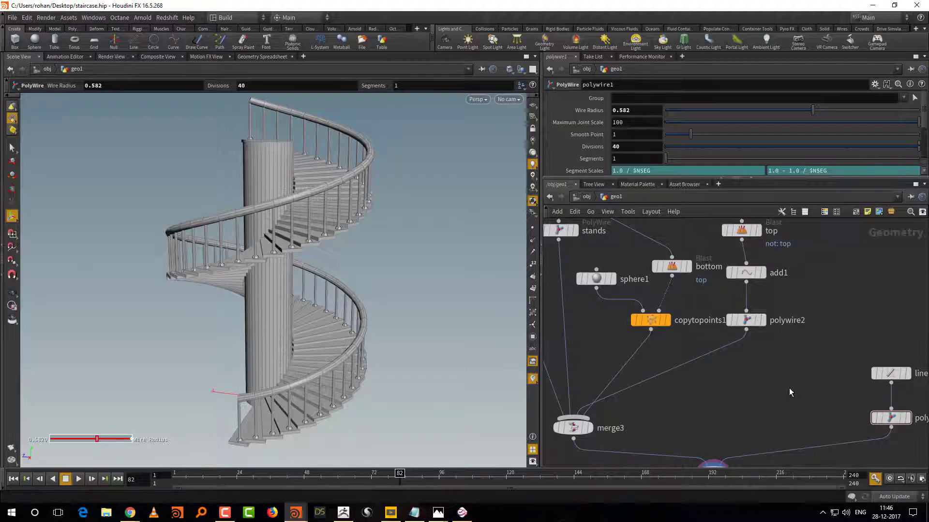
alt+right_drag(346, 269, 406, 228)
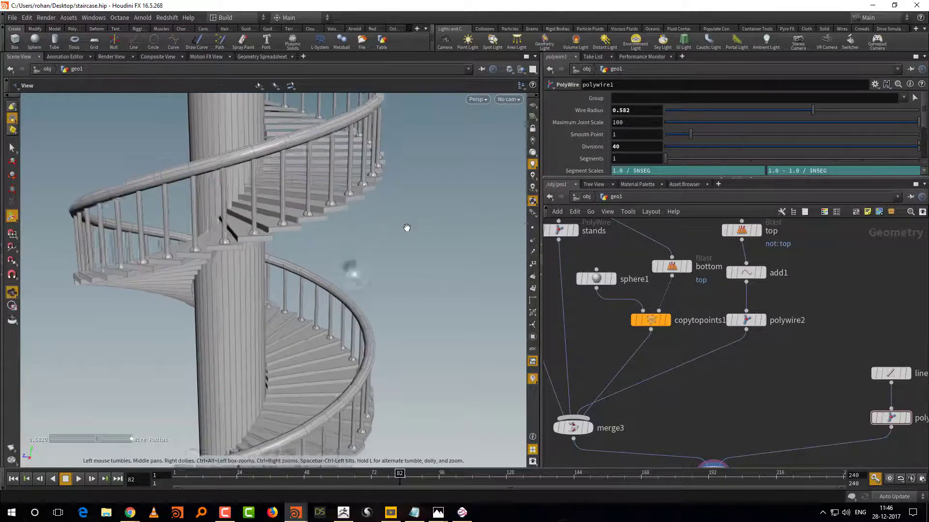
alt+middle_drag(406, 230, 416, 299)
alt+right_drag(394, 317, 425, 284)
mouse_move(417, 290)
alt+mouse_down()
mouse_move(439, 292)
mouse_move(411, 305)
alt+mouse_up()
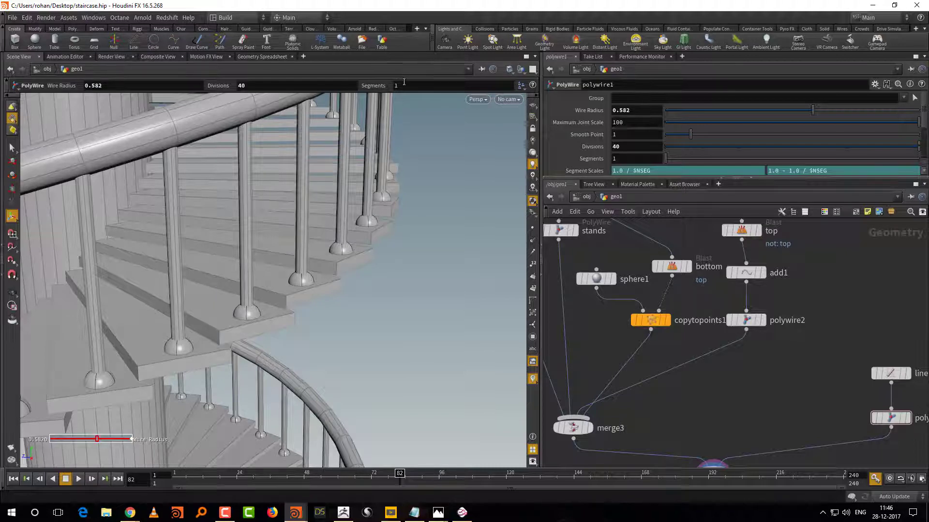
Shift the steps node slightly outward, away from the lines branch
middle_drag(727, 394, 758, 392)
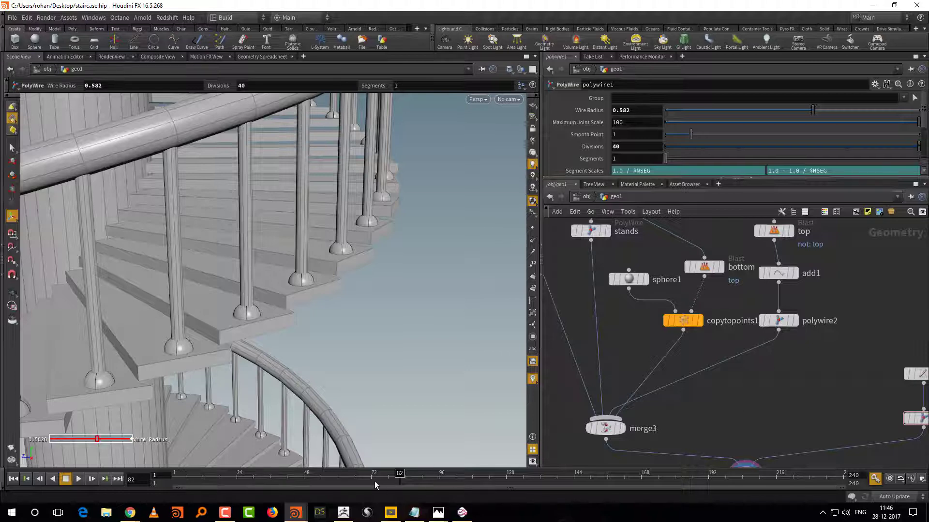
middle_drag(788, 361, 792, 408)
right_drag(803, 420, 784, 424)
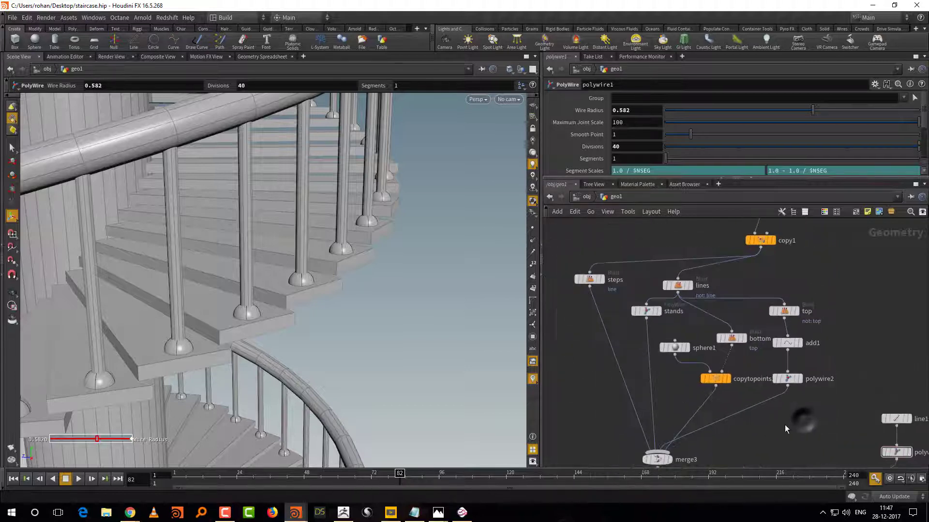
middle_drag(772, 402, 808, 396)
drag(628, 272, 620, 274)
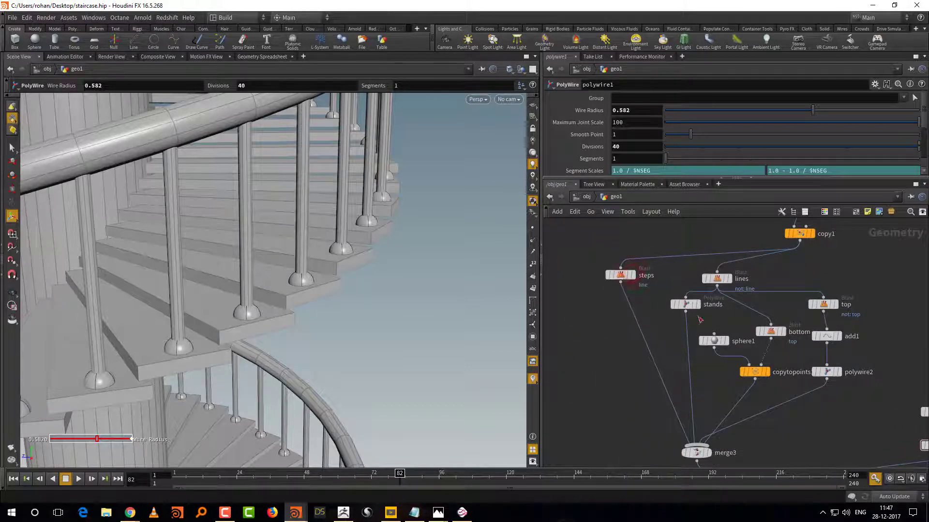
Display the lines node to show only the post lines, and shift merge3 slightly lower in the network
scroll(784, 359, up, 1)
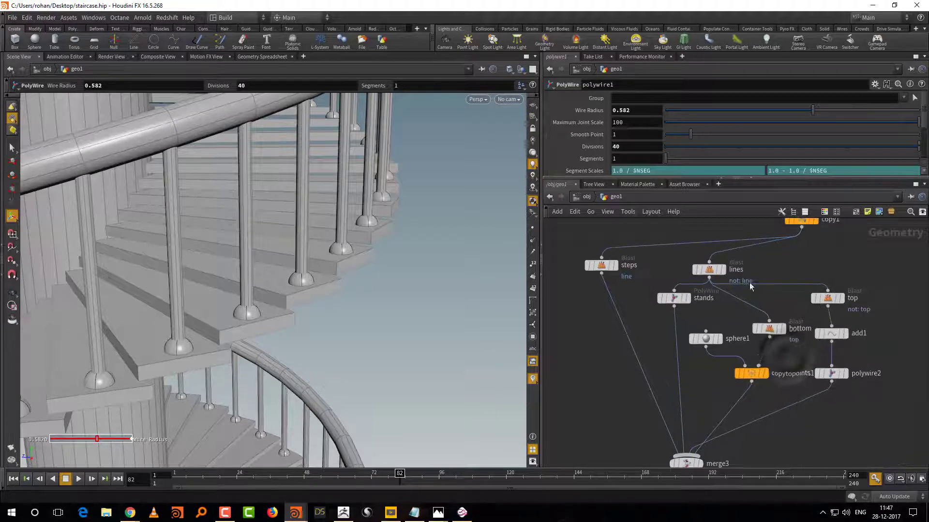
click(719, 273)
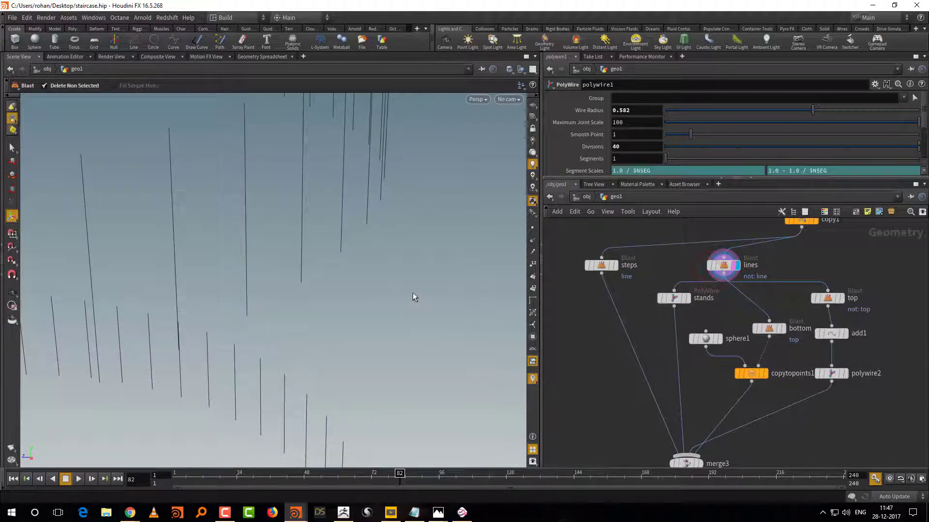
alt+right_drag(411, 288, 398, 315)
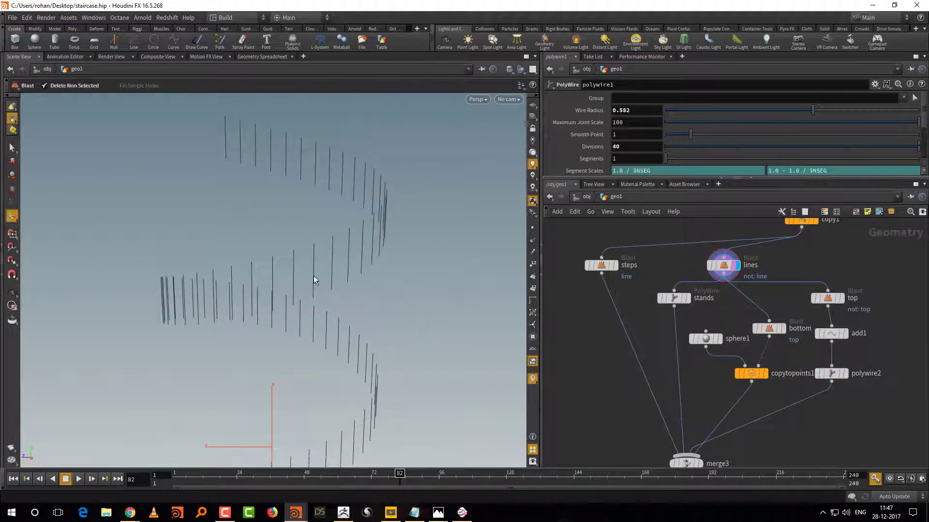
scroll(798, 255, down, 2)
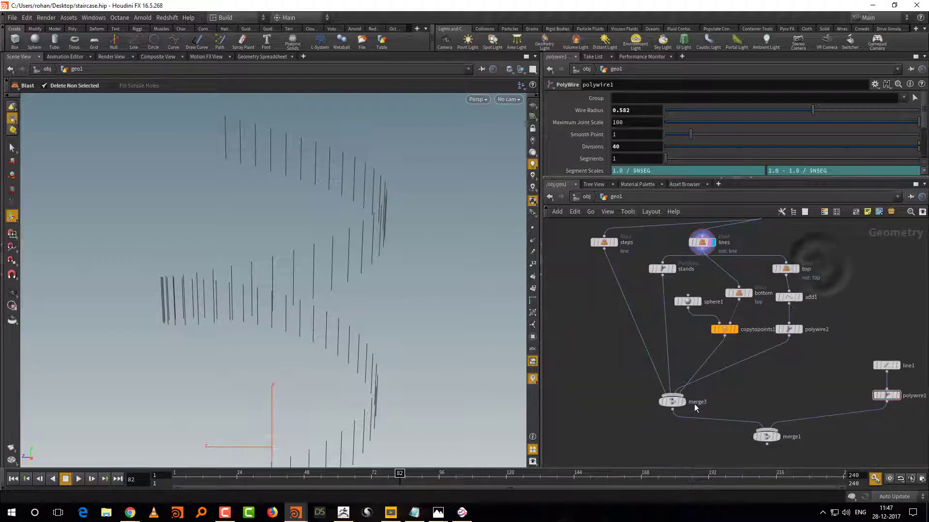
drag(672, 402, 691, 416)
scroll(727, 394, up, 2)
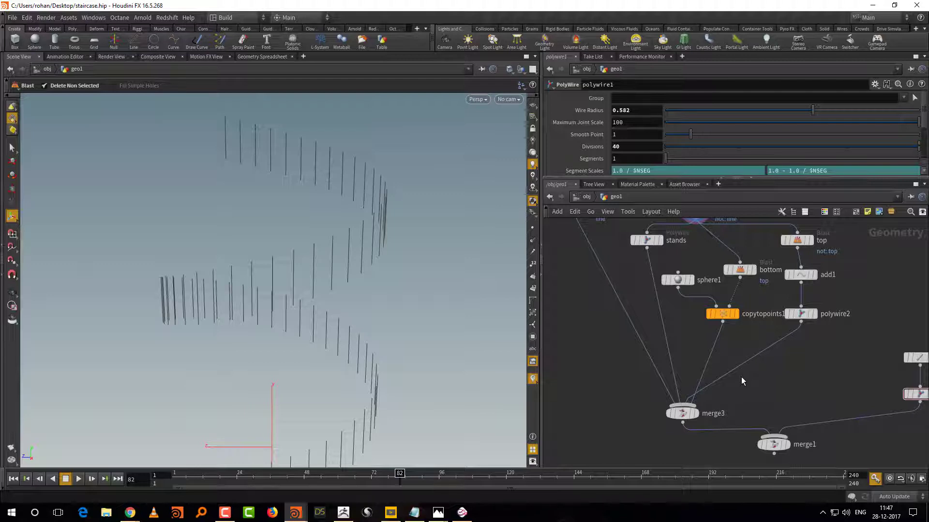
Add a Carve node beside the top branch and wire the output of lines into it
middle_drag(850, 321, 786, 388)
key(Tab)
text(carve)
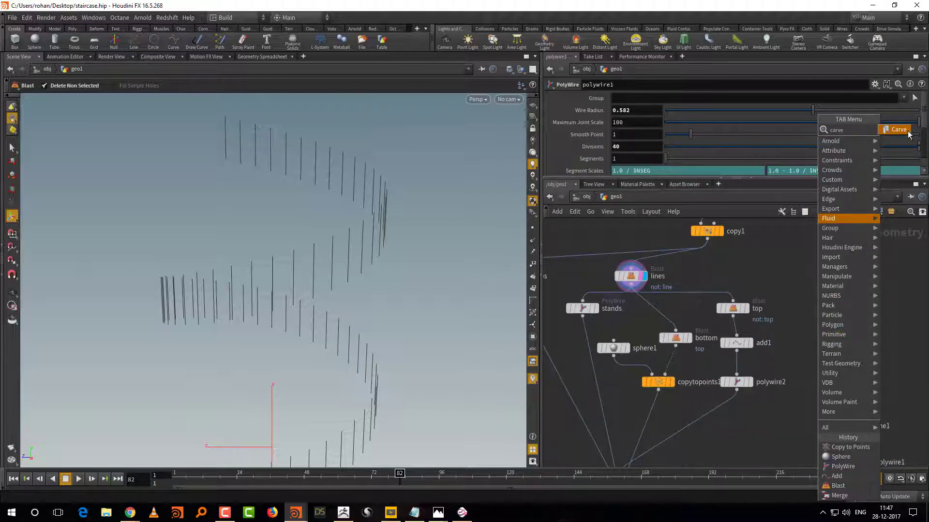
key(Return)
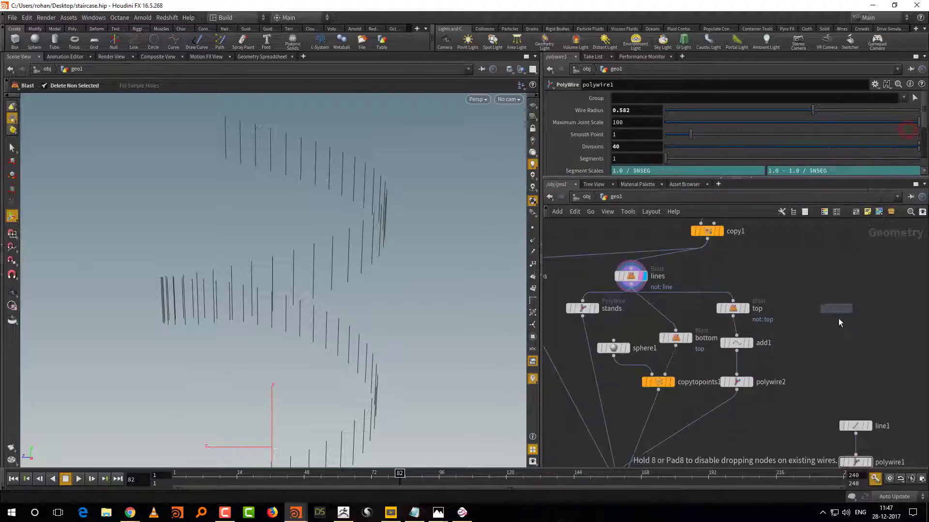
click(838, 319)
scroll(790, 300, up, 3)
click(568, 286)
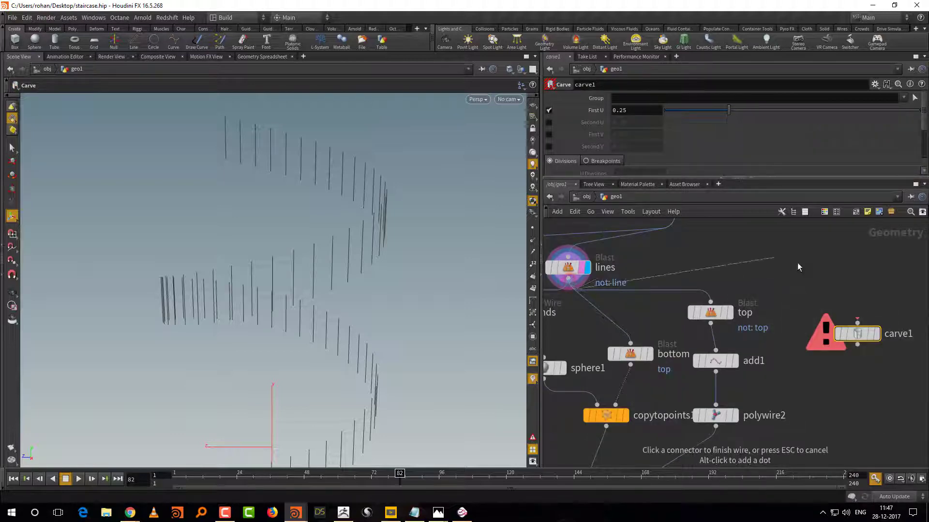
click(844, 294)
Move carve1 lower and add a dot to its input wire to route it clear of the top branch
drag(857, 333, 869, 393)
scroll(877, 321, down, 3)
middle_drag(865, 302, 800, 277)
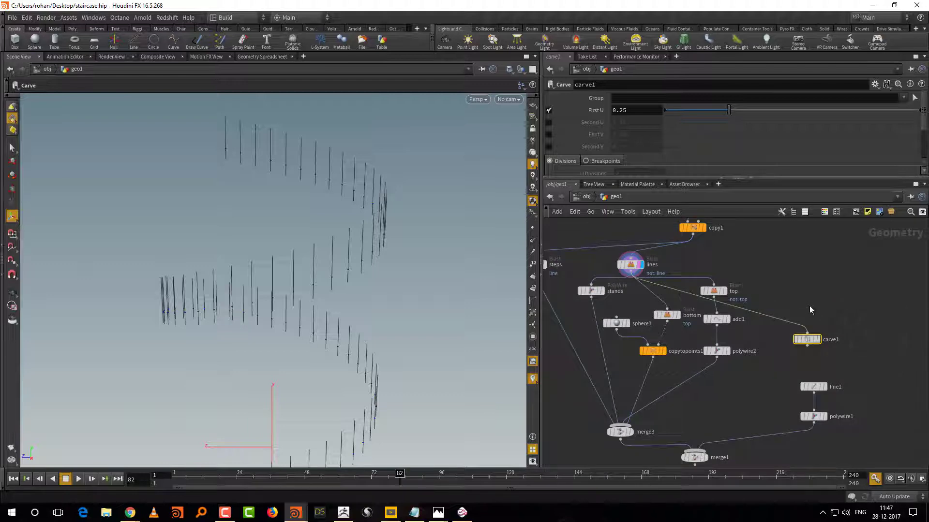
alt+drag(765, 321, 808, 279)
middle_drag(848, 334, 839, 301)
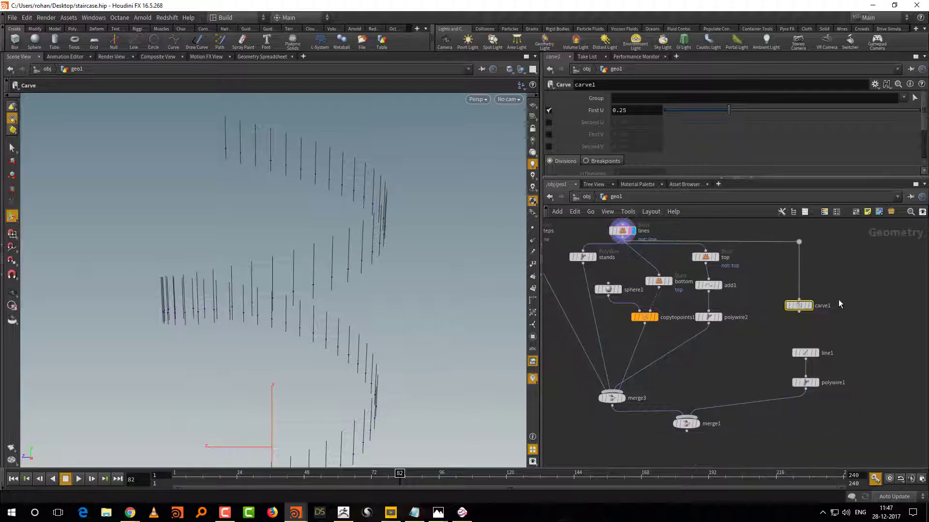
Move the line1 and polywire1 pair, merge1 and merge3 further out and lower to free space around carve1
scroll(832, 330, up, 3)
drag(835, 332, 898, 405)
middle_drag(817, 362, 888, 319)
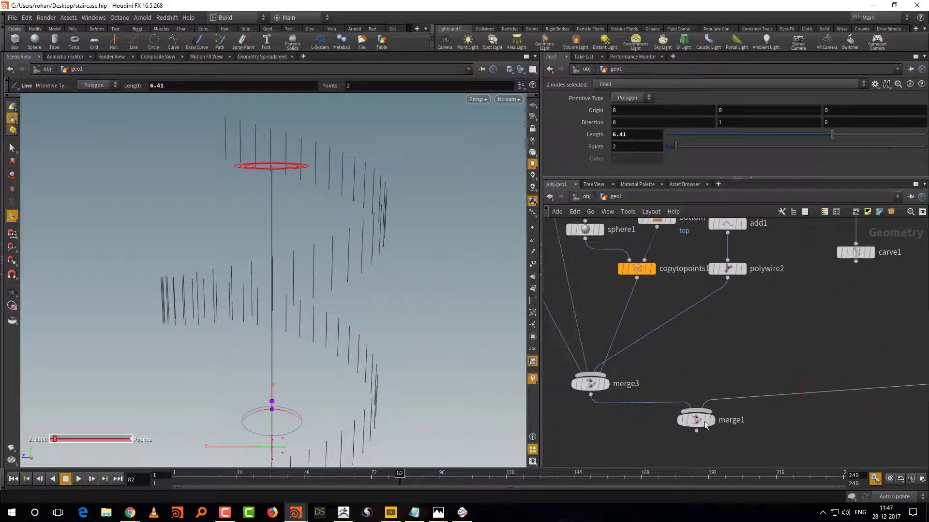
drag(703, 419, 839, 450)
drag(603, 385, 671, 403)
Add dots to the wires running from steps and stands into merge3, and align stands above its dot
middle_drag(724, 357, 886, 381)
alt+drag(696, 273, 621, 297)
alt+drag(736, 274, 690, 281)
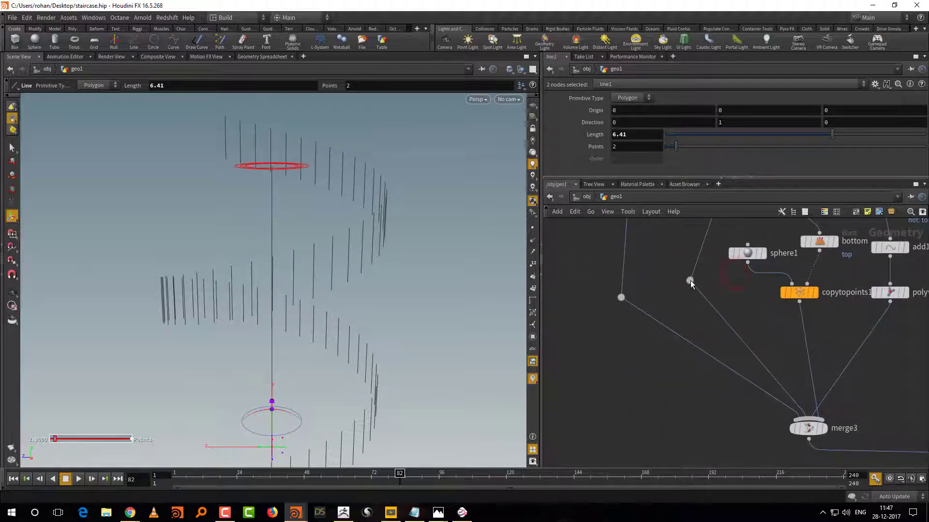
middle_drag(742, 311, 734, 380)
drag(705, 279, 685, 280)
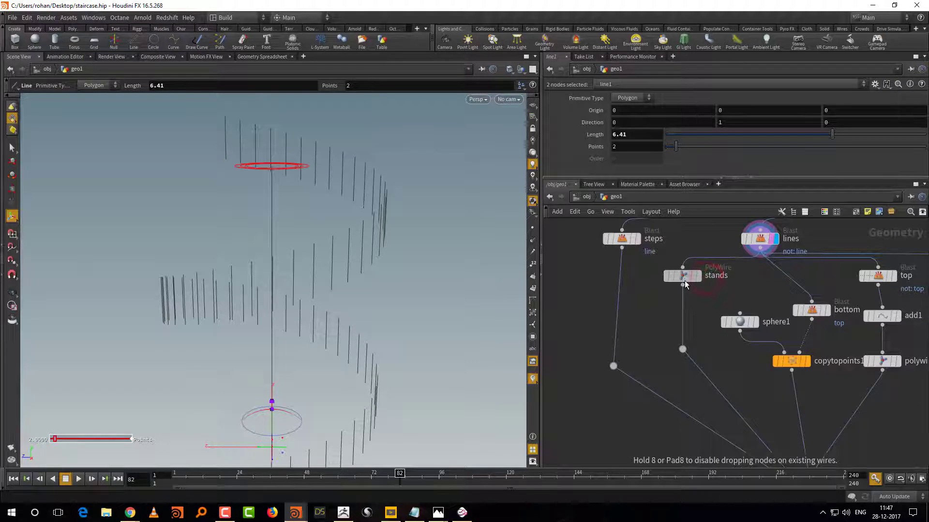
middle_drag(702, 376, 572, 324)
Display carve1, enable Second U, set First U to 0.1 and Second U to 0.9, and compare the carved lines with the originals
middle_drag(888, 312, 822, 358)
click(829, 339)
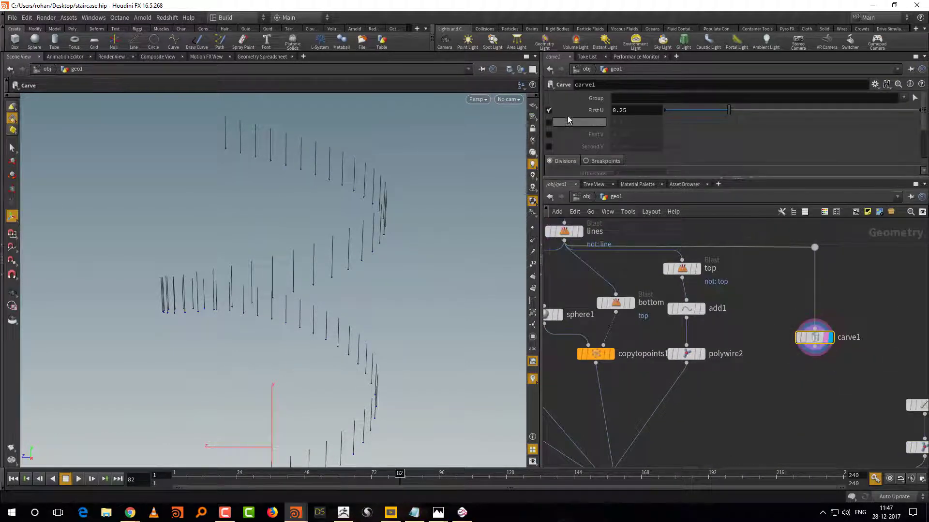
click(549, 124)
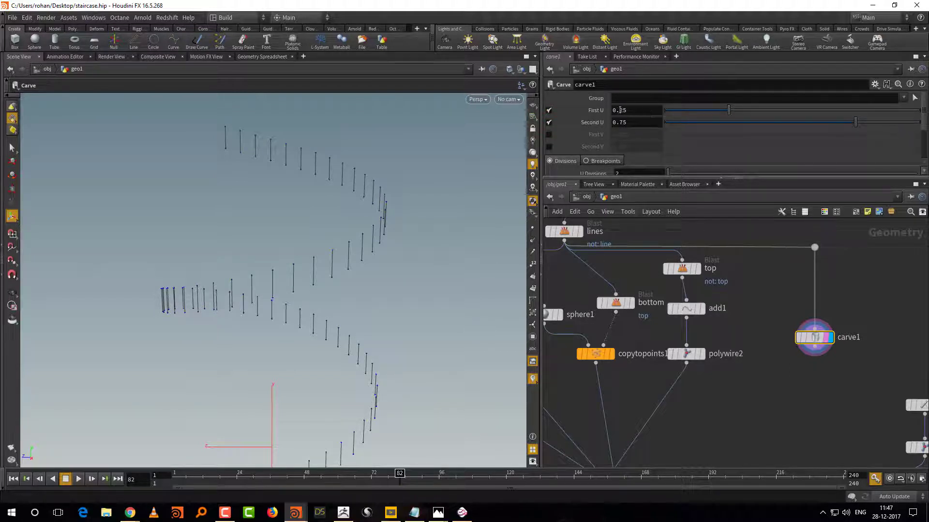
click(640, 109)
key(Return)
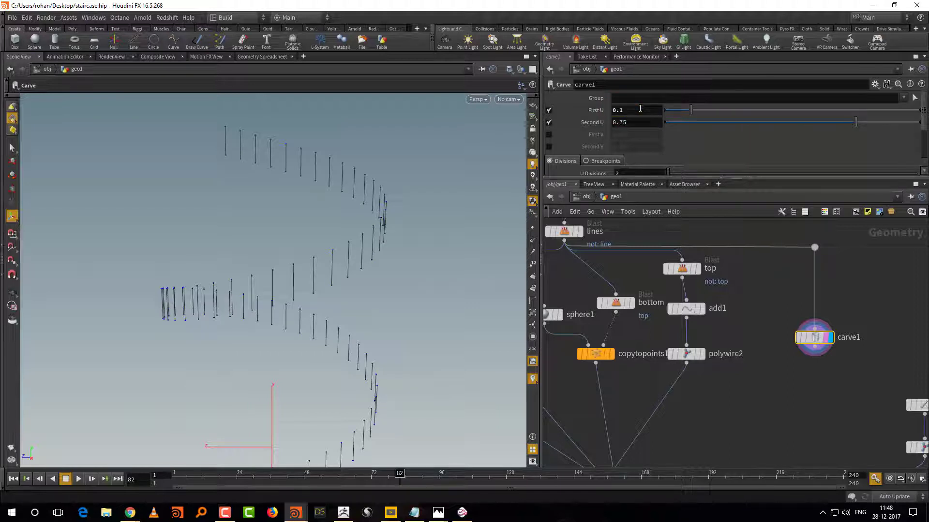
click(634, 123)
key(Return)
middle_drag(701, 411, 737, 431)
click(610, 252)
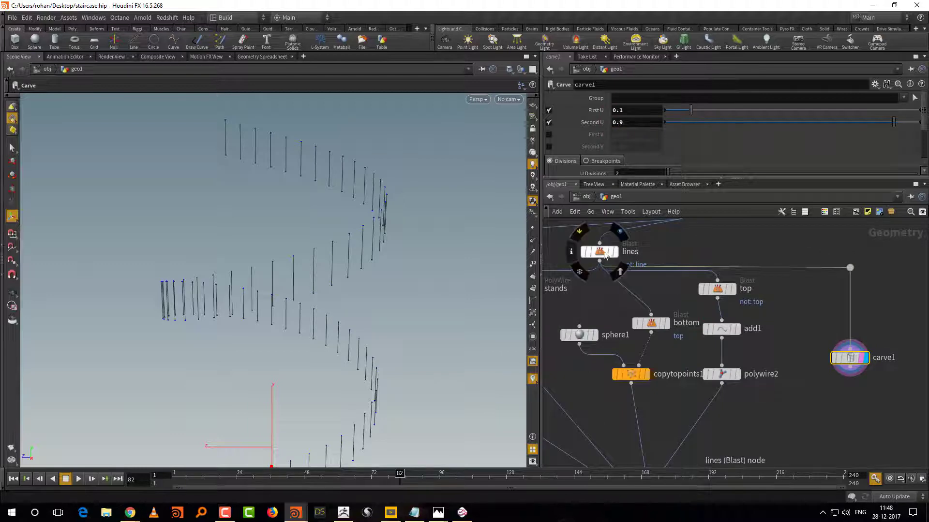
alt+drag(408, 320, 414, 297)
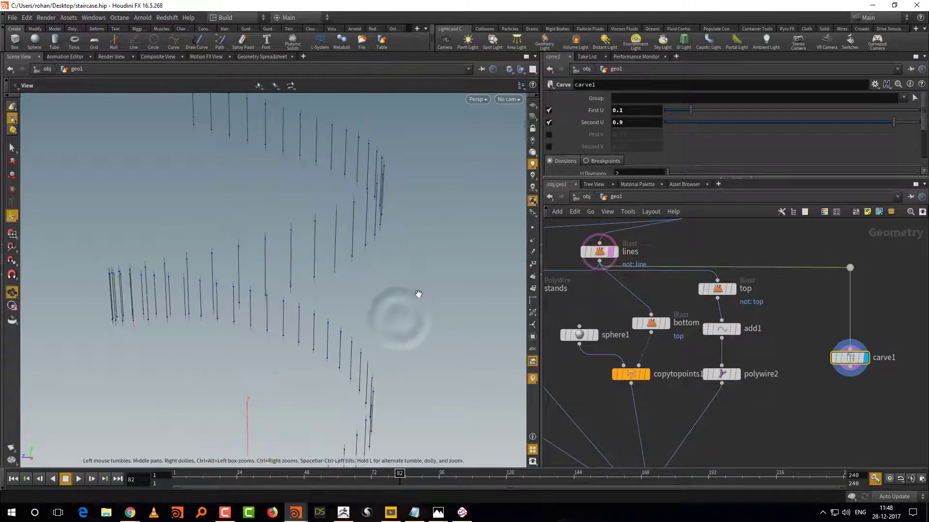
Add a Skin node below carve1, connect carve1 to it, and display the resulting spiral ribbon
middle_drag(803, 377, 786, 336)
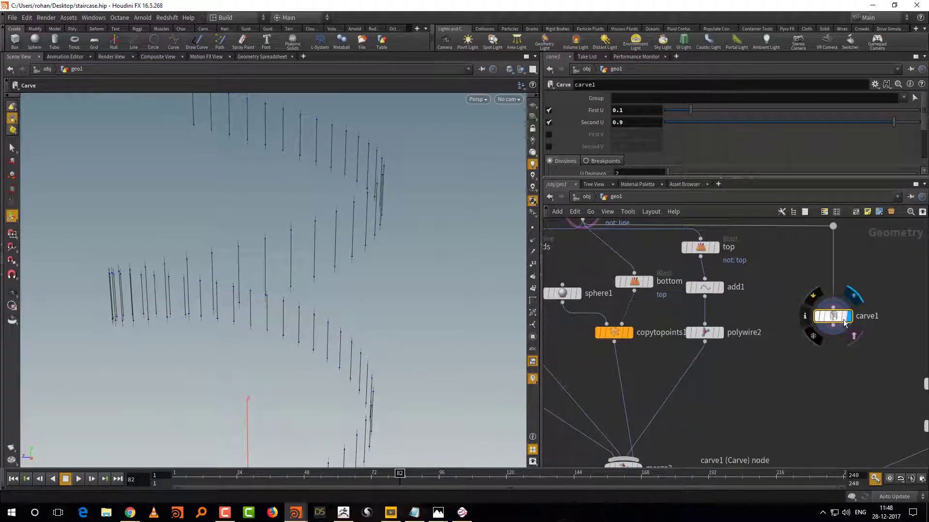
key(Tab)
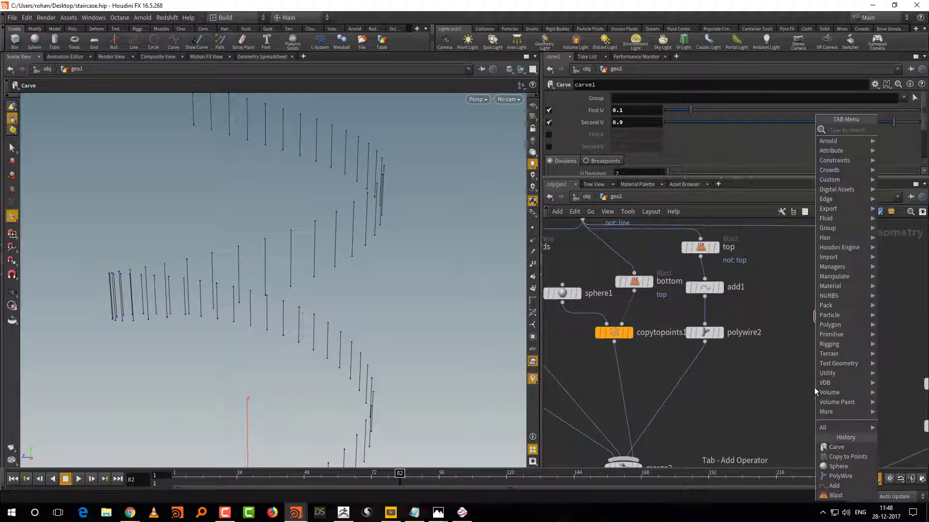
text(ski)
click(783, 130)
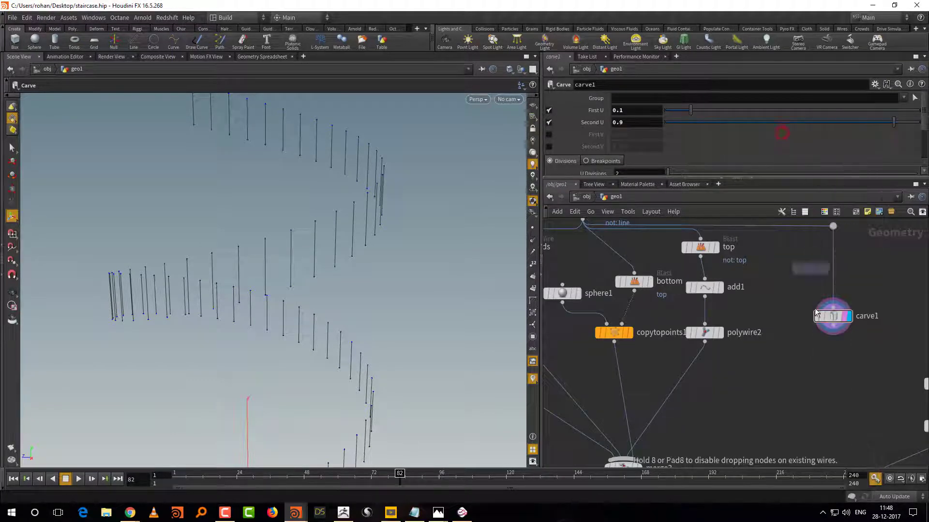
click(825, 364)
click(832, 334)
click(823, 358)
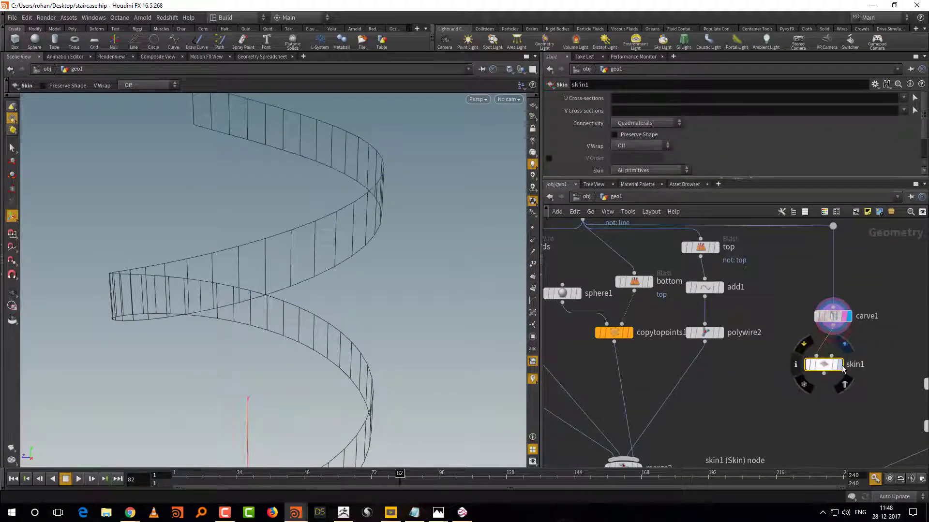
click(839, 364)
mouse_move(472, 369)
mouse_down()
mouse_move(393, 378)
mouse_move(416, 369)
mouse_up()
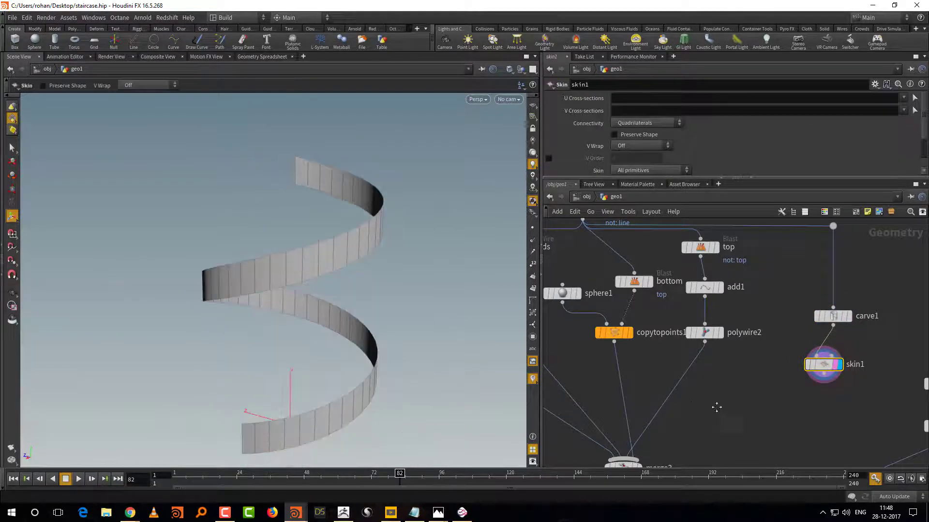
Add a PolyExtrude node below skin1, feed skin1 into it and display it
middle_drag(787, 432, 799, 389)
key(Tab)
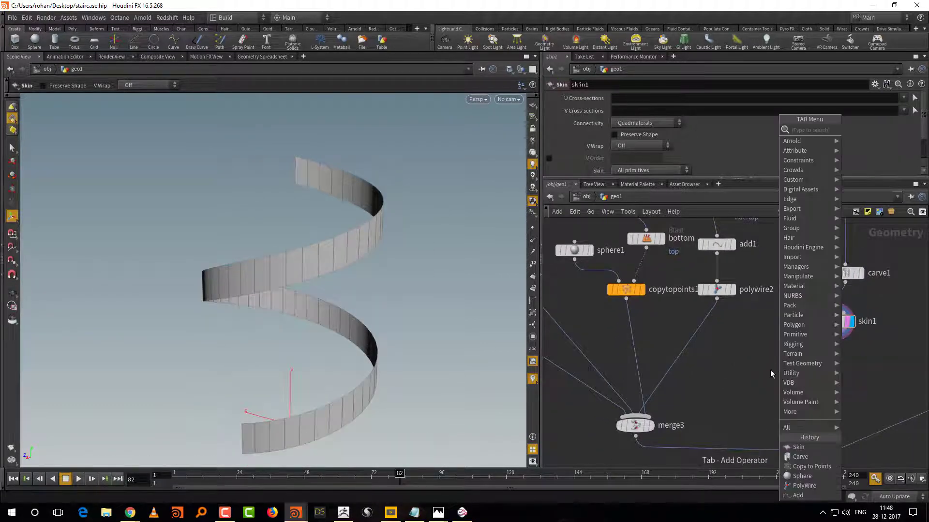
text(pol)
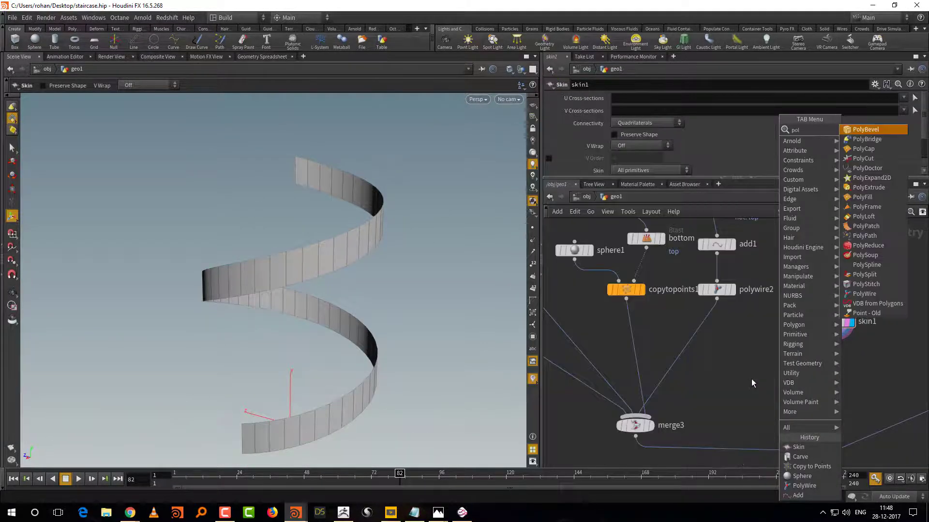
click(868, 187)
click(844, 373)
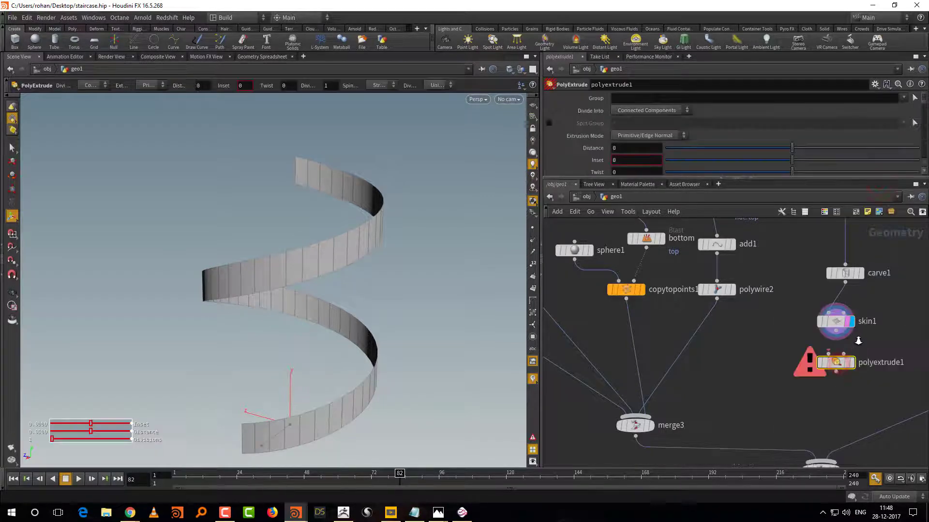
scroll(856, 344, up, 2)
drag(828, 329, 817, 362)
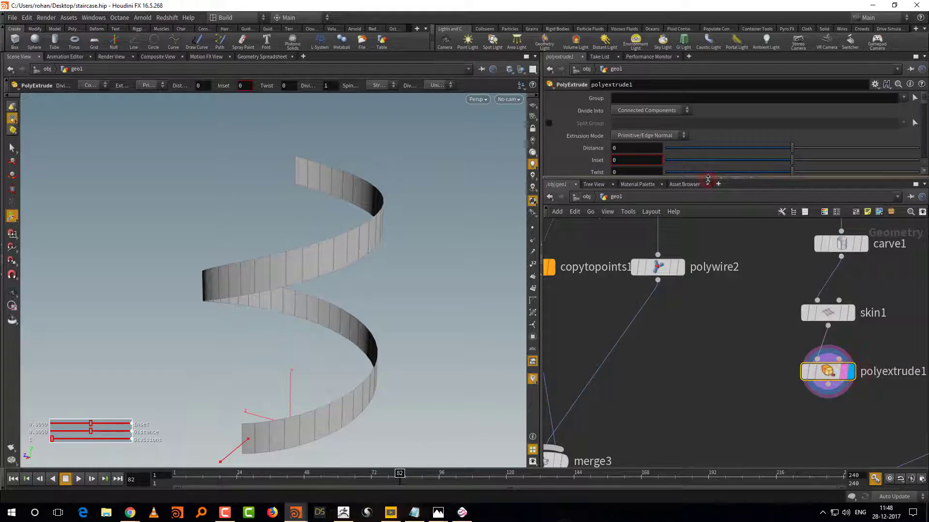
Enlarge the parameter area and extrude the spiral ribbon outward by a distance of about 0.1
drag(721, 176, 721, 244)
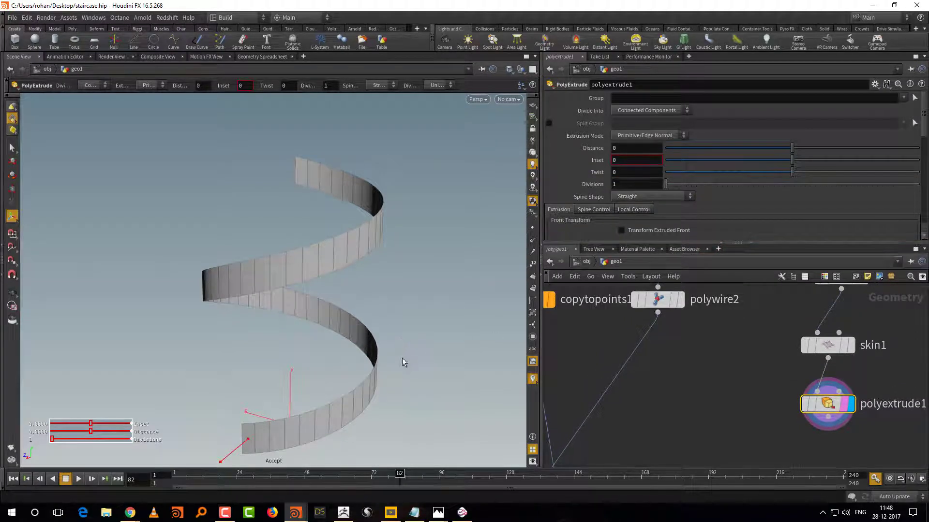
drag(413, 364, 272, 362)
alt+right_drag(295, 388, 361, 332)
alt+middle_drag(361, 332, 361, 367)
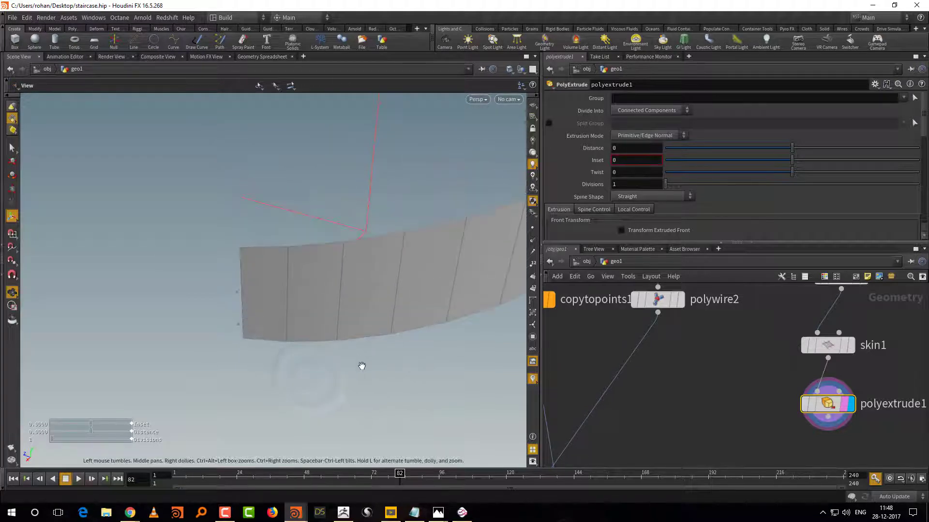
alt+right_drag(361, 367, 361, 372)
key(Return)
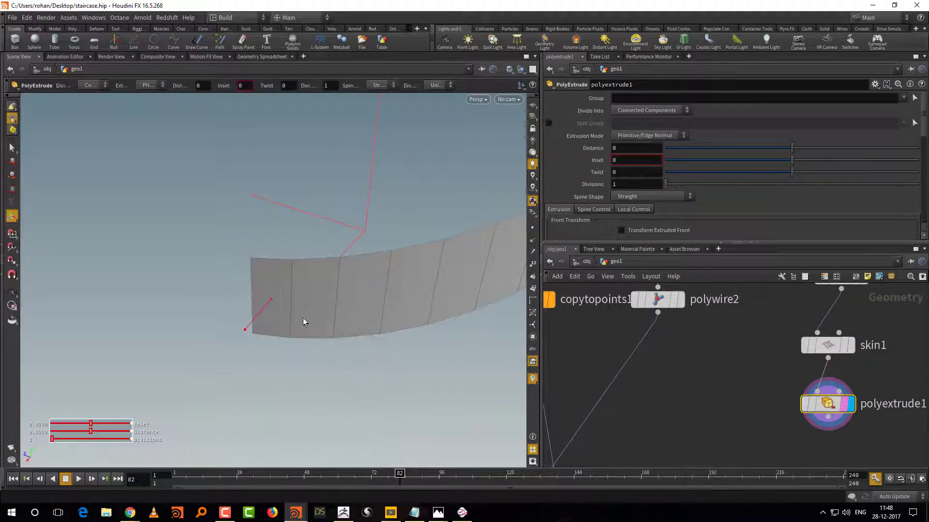
drag(259, 317, 257, 321)
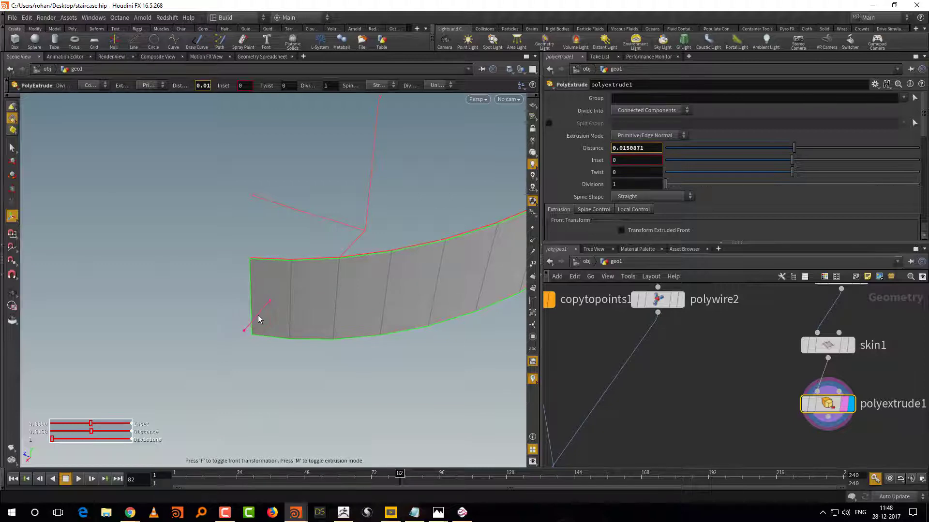
key(Escape)
drag(332, 369, 438, 373)
key(Return)
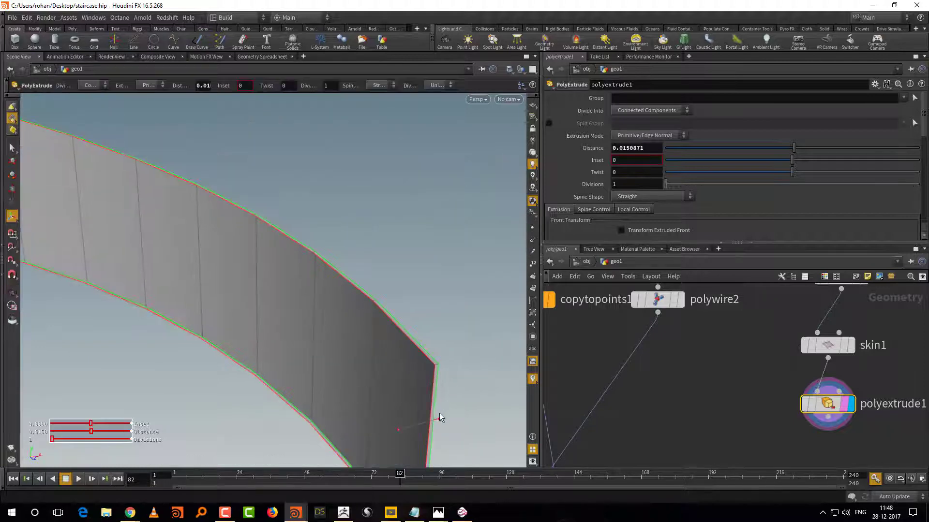
drag(439, 414, 459, 413)
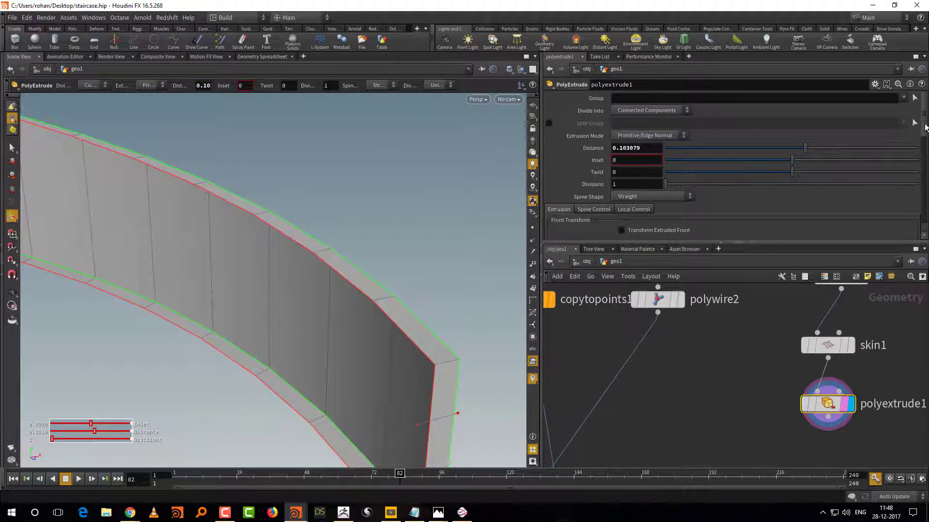
Enable Output Back on polyextrude1 and reduce the extrusion distance to about 0.01
scroll(923, 126, down, 5)
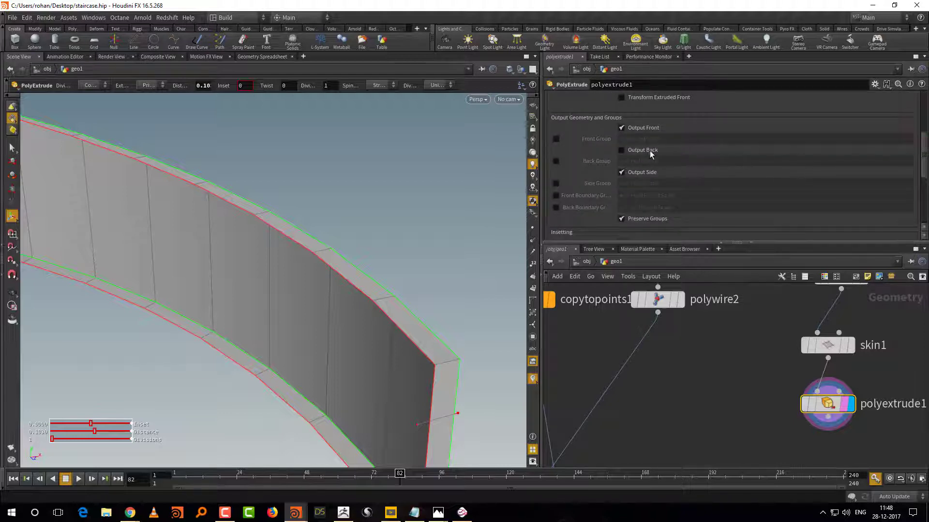
click(651, 154)
drag(444, 419, 428, 426)
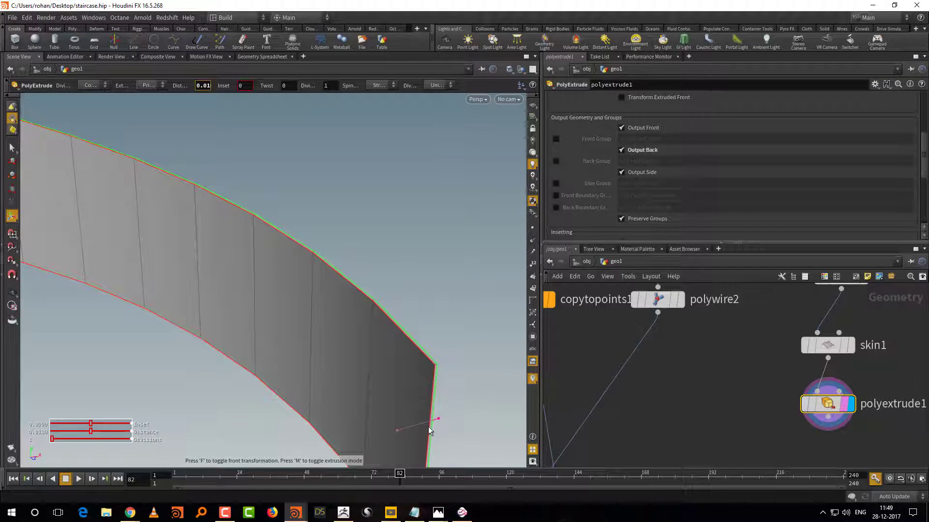
Connect polyextrude1 to merge3 and display merge3 so the side panel joins the steps, posts and handrail
scroll(923, 201, down, 4)
scroll(925, 200, down, 1)
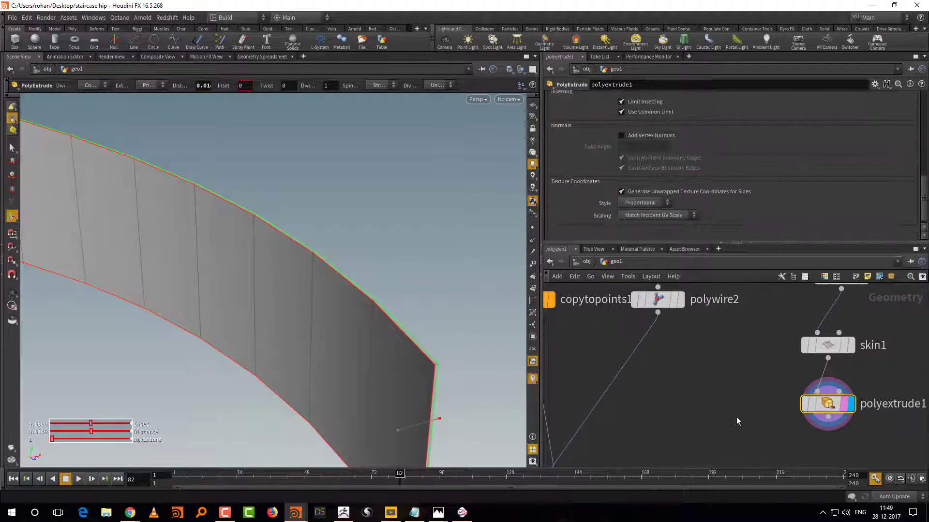
middle_drag(736, 421, 767, 327)
scroll(769, 324, down, 2)
click(792, 326)
click(836, 325)
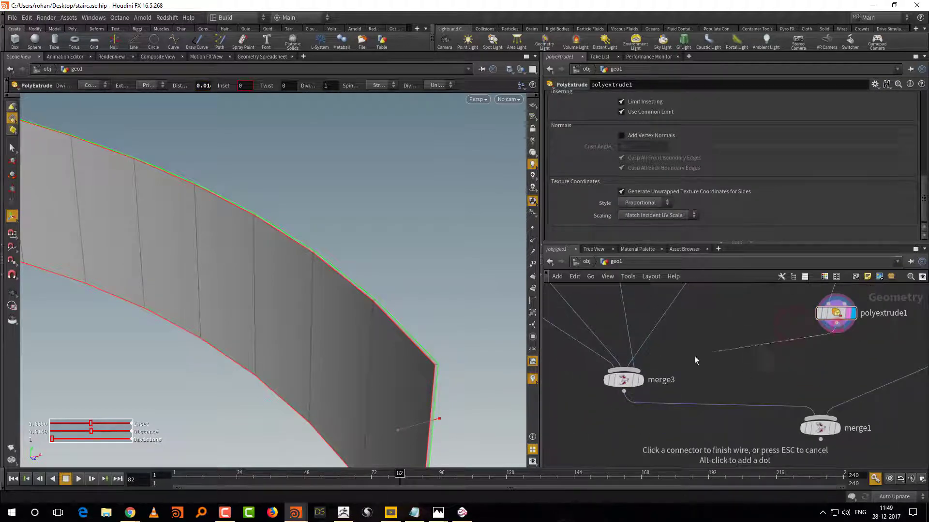
click(624, 370)
click(634, 381)
click(624, 380)
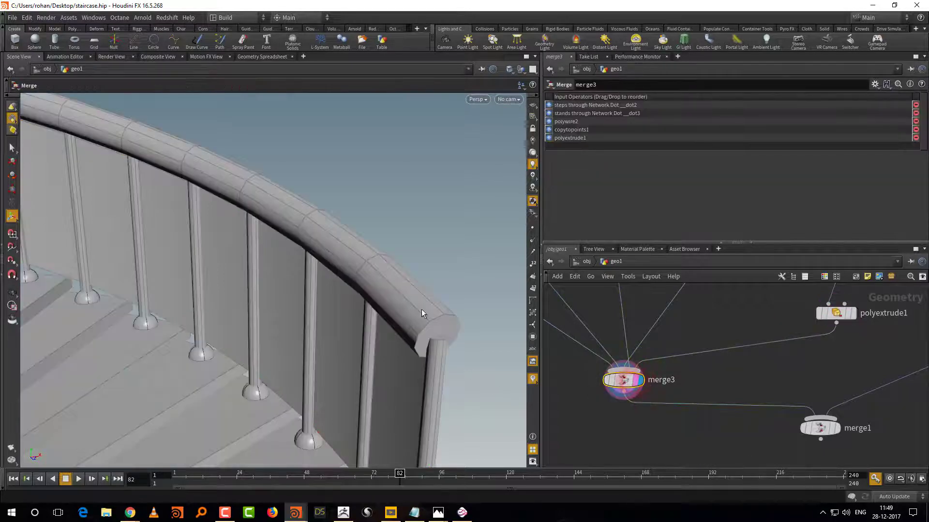
Trim the side panel's height by setting carve1's First U to about 0.123 and Second U to about 0.825
key(Escape)
scroll(422, 309, down, 6)
mouse_move(417, 324)
mouse_down()
mouse_move(289, 326)
mouse_move(286, 307)
mouse_move(402, 299)
mouse_move(428, 269)
mouse_move(429, 321)
mouse_up()
scroll(429, 321, up, 3)
middle_drag(764, 331, 733, 430)
click(801, 359)
drag(701, 109, 702, 115)
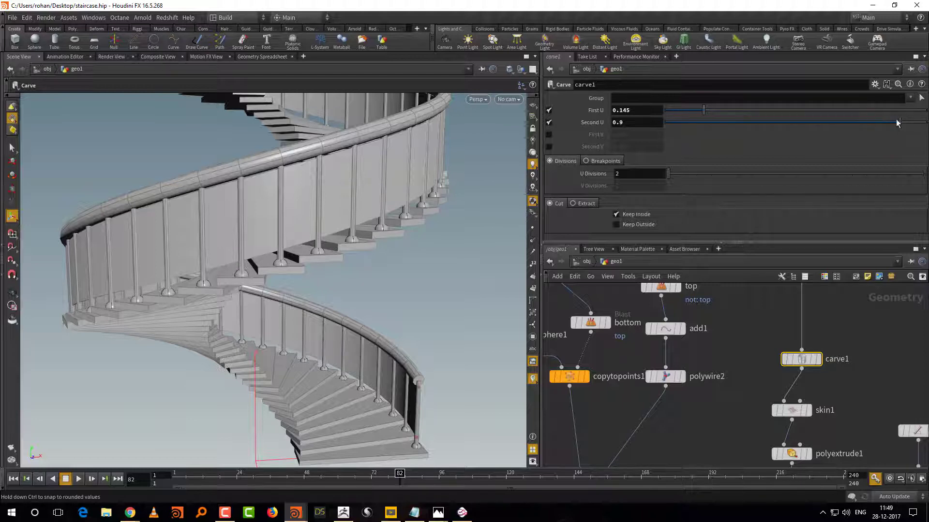
drag(897, 122, 779, 136)
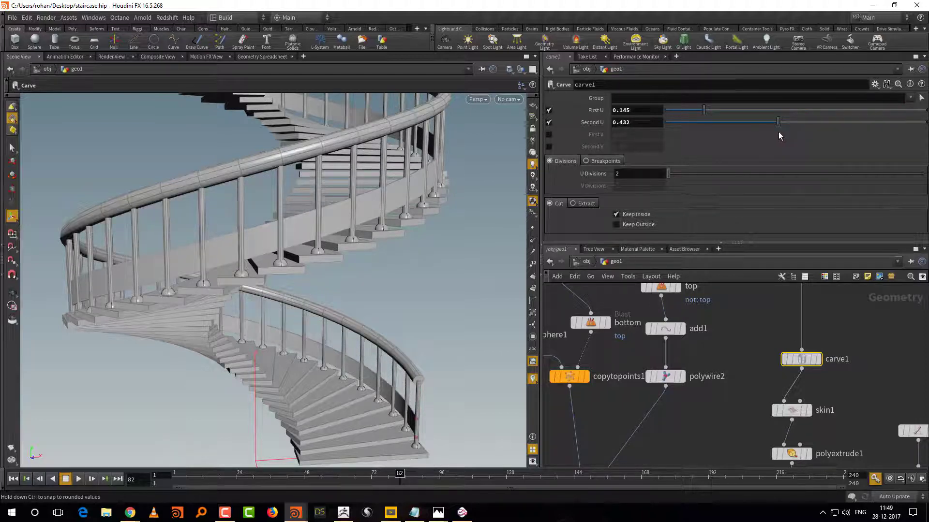
drag(704, 110, 697, 111)
drag(778, 123, 880, 123)
Display merge1 to show the whole staircase with its central column, and move that node slightly lower in the network
key(Escape)
drag(378, 312, 295, 309)
key(g)
key(Return)
middle_drag(773, 459, 769, 347)
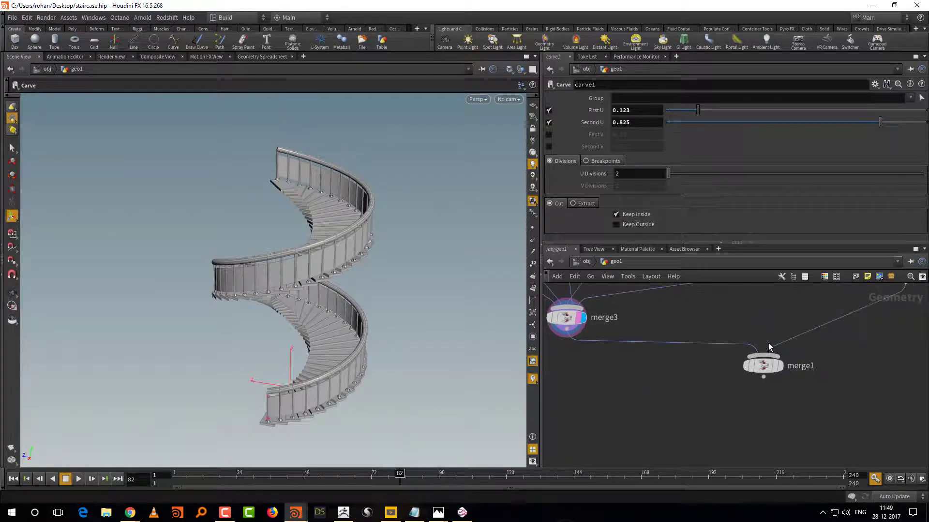
click(783, 345)
drag(764, 366, 767, 394)
key(Escape)
mouse_move(430, 372)
mouse_down()
mouse_move(473, 386)
mouse_move(442, 386)
mouse_move(456, 372)
mouse_move(487, 374)
mouse_move(448, 364)
mouse_move(438, 379)
mouse_up()
key(Escape)
scroll(771, 370, down, 2)
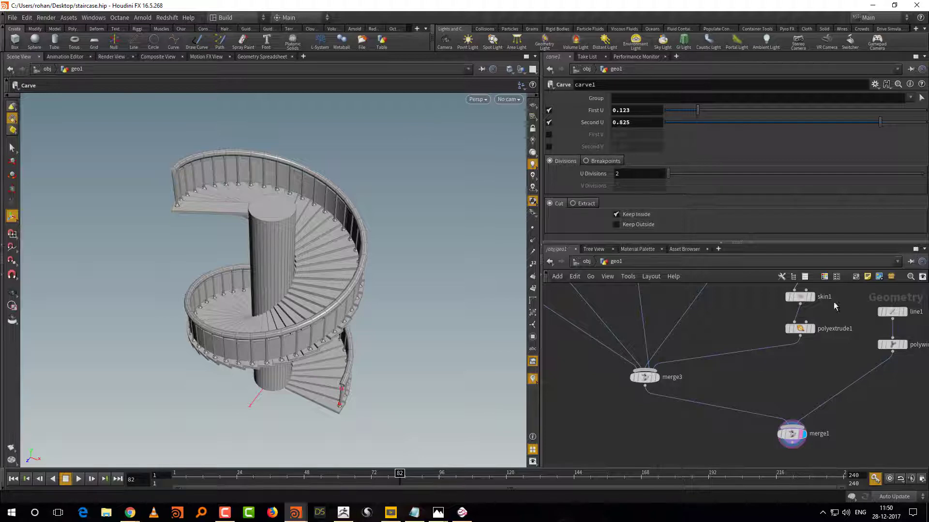
Tidy the network by moving the lines node directly above the bottom blast node
key(h)
scroll(793, 387, up, 5)
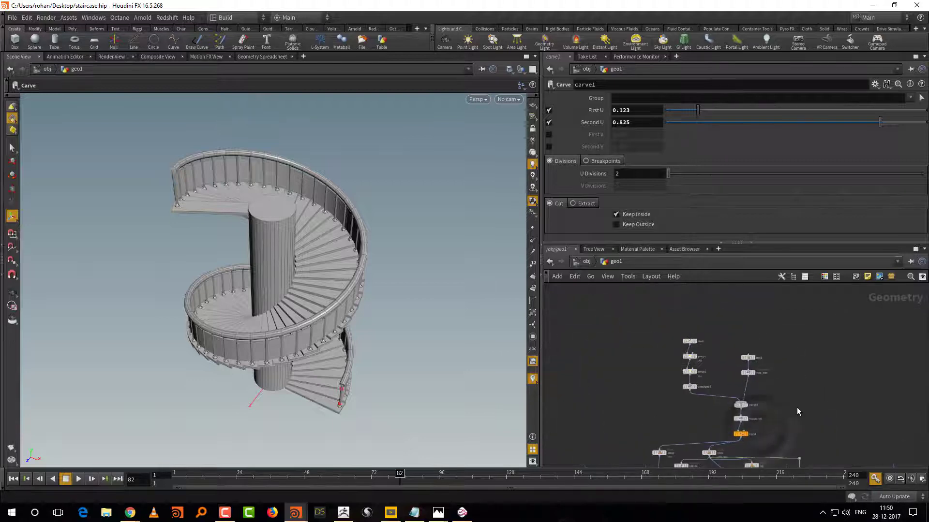
click(690, 310)
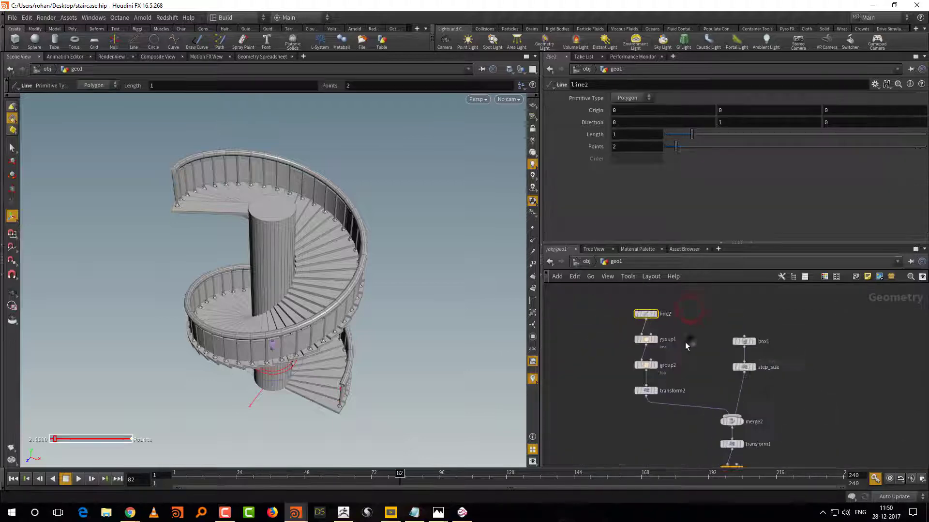
click(645, 391)
scroll(832, 341, down, 5)
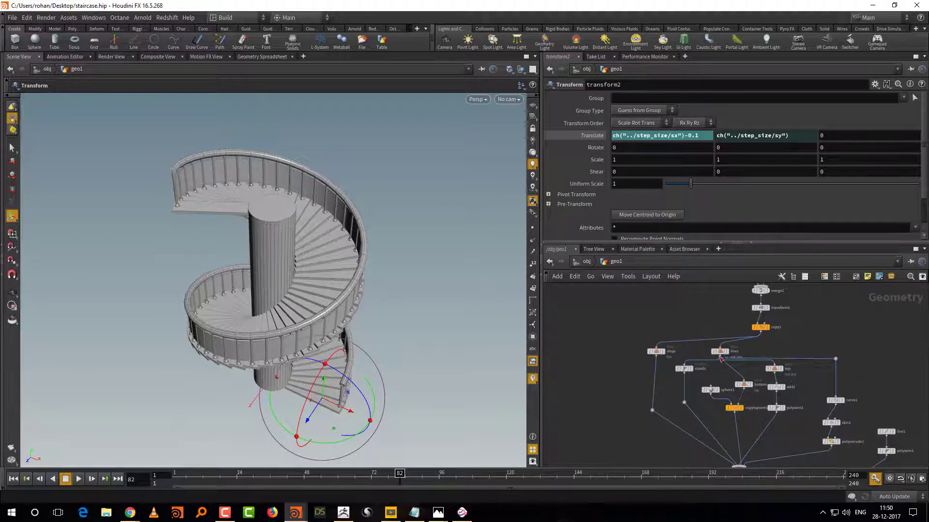
drag(721, 359, 744, 359)
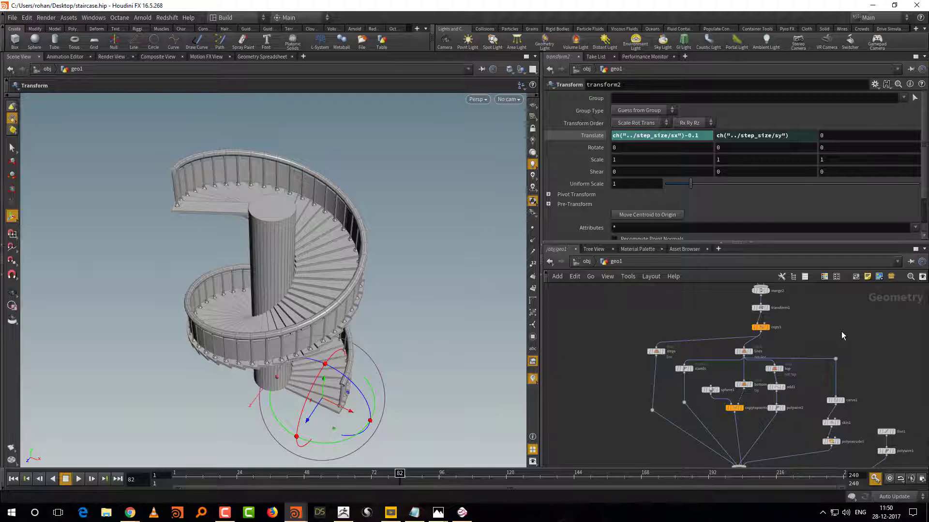
Move the line1 and polywire1 nodes together a little closer to merge1
scroll(840, 332, down, 2)
drag(857, 366, 831, 400)
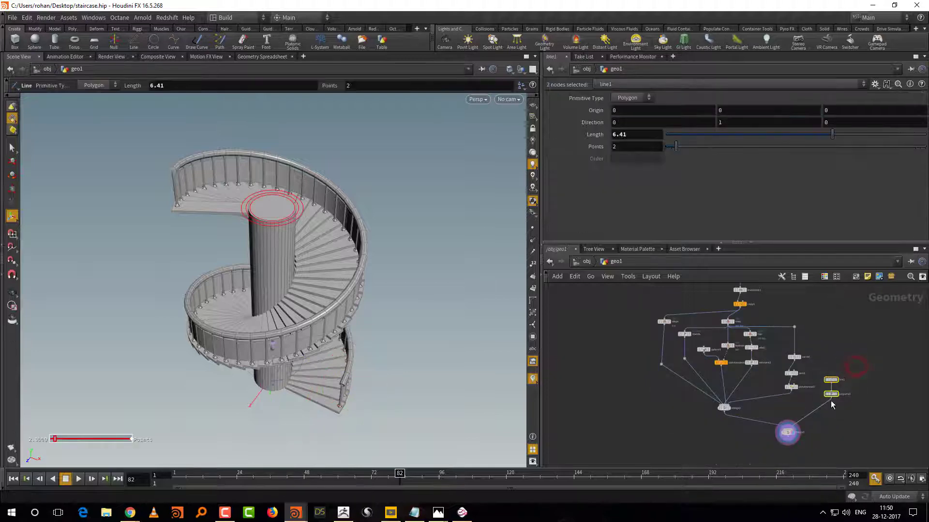
click(861, 365)
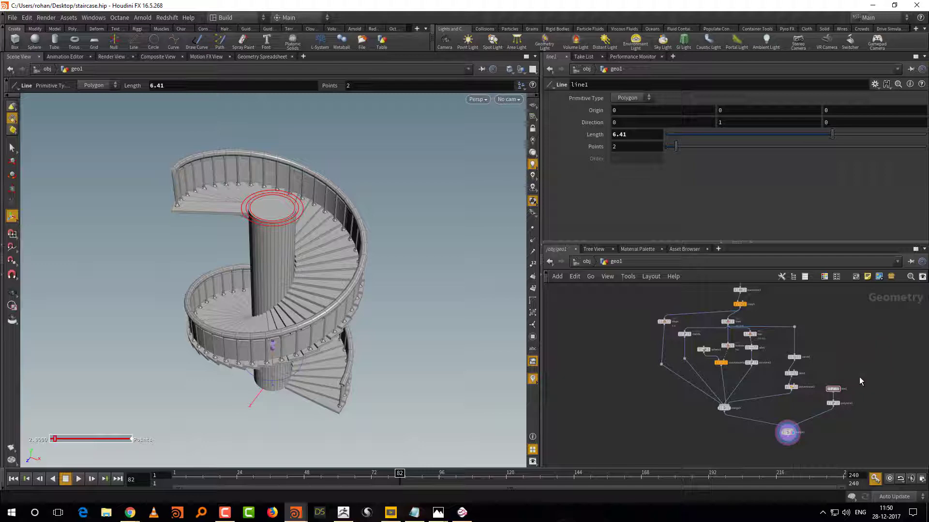
key(Escape)
mouse_move(430, 399)
mouse_down()
mouse_move(422, 356)
mouse_move(472, 369)
mouse_move(439, 369)
mouse_move(421, 400)
mouse_up()
scroll(844, 355, up, 2)
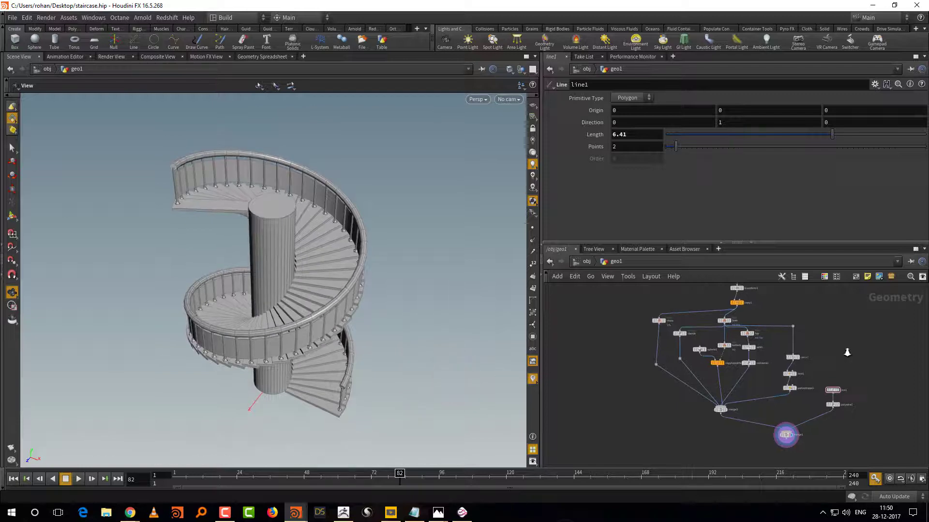
Shorten the steps by reducing the X scale of the step_size transform to about 1.409
scroll(853, 355, up, 2)
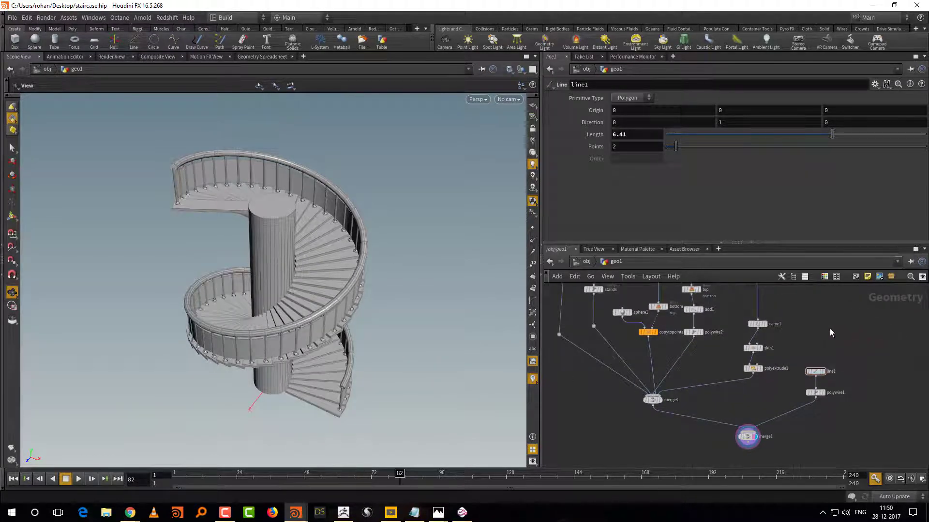
middle_drag(817, 284, 717, 371)
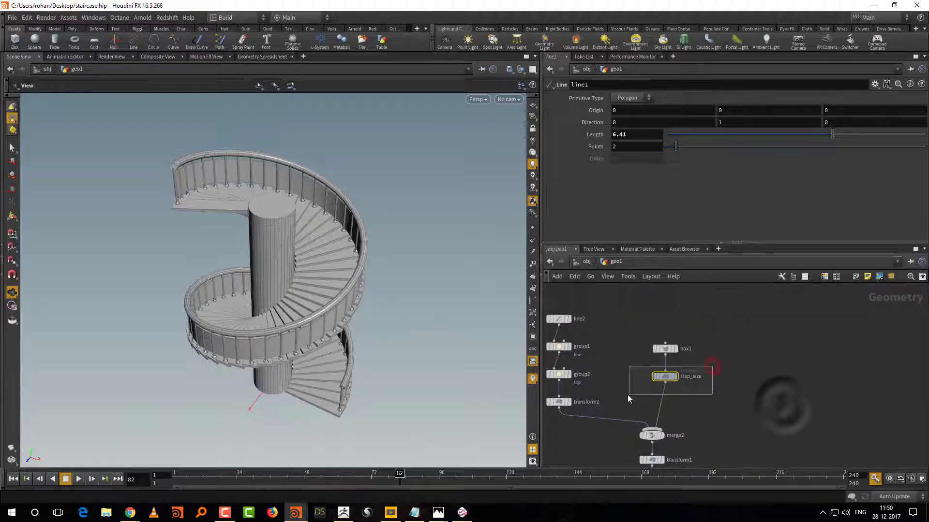
click(665, 376)
key(Return)
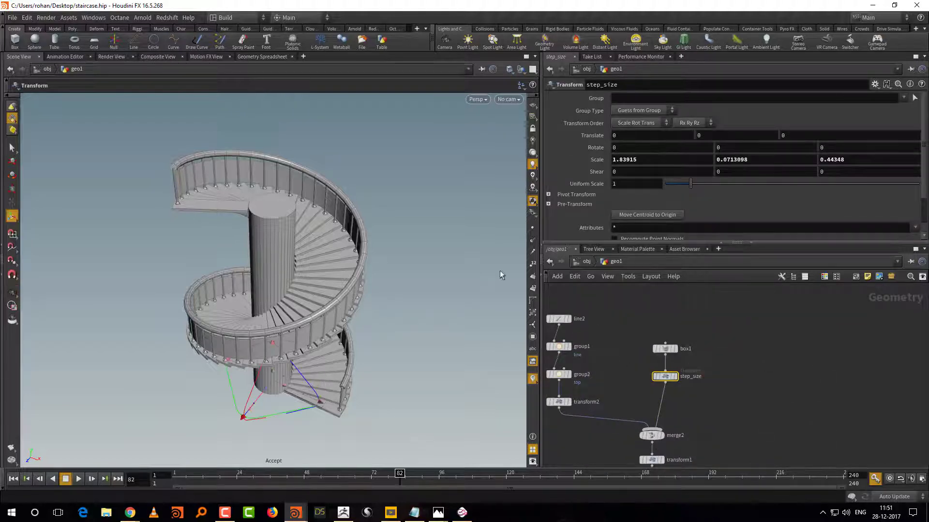
middle_drag(653, 167, 467, 213)
key(Escape)
drag(443, 347, 431, 325)
key(Return)
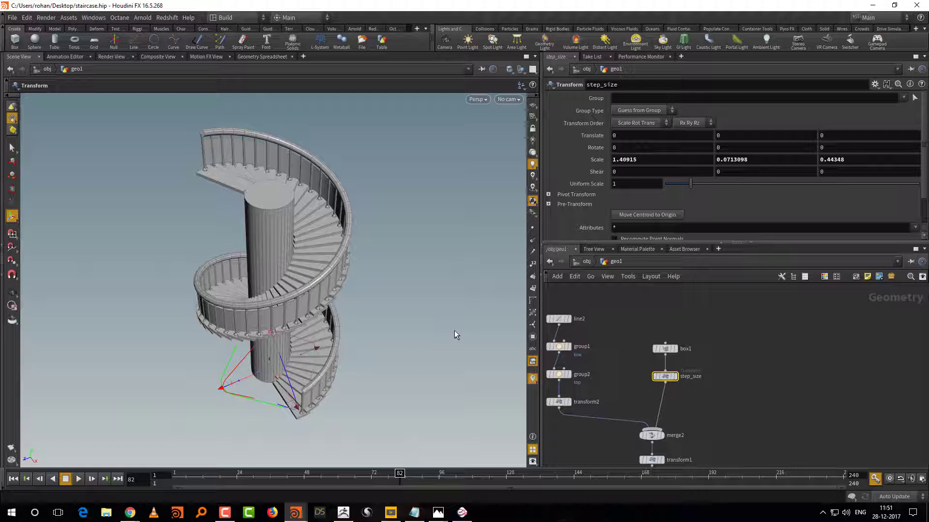
drag(454, 330, 454, 314)
scroll(764, 356, down, 2)
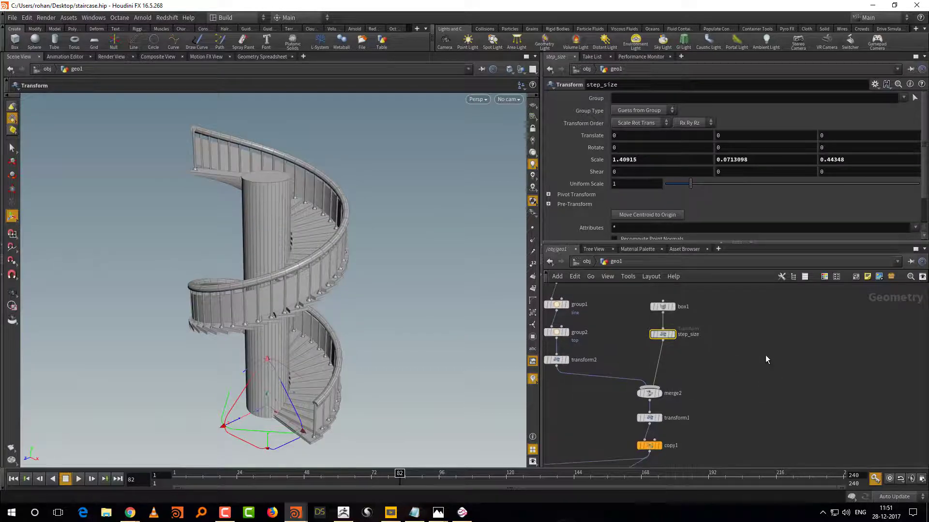